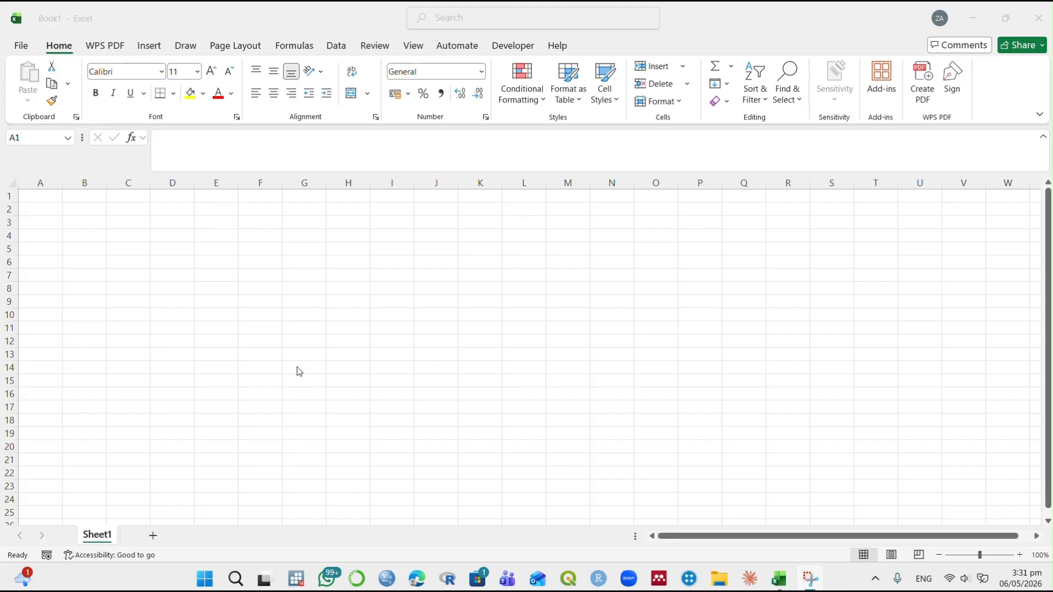
# Add a second worksheet to the workbook and rename Sheet1 as TO-DO LIST.
pyautogui.click(154, 543)
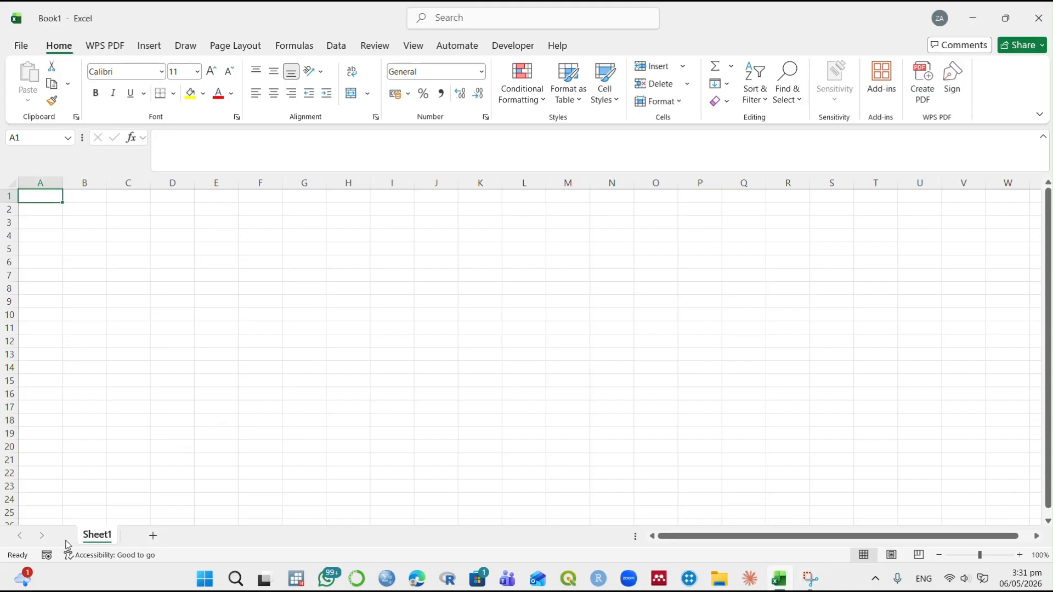
pyautogui.click(152, 535)
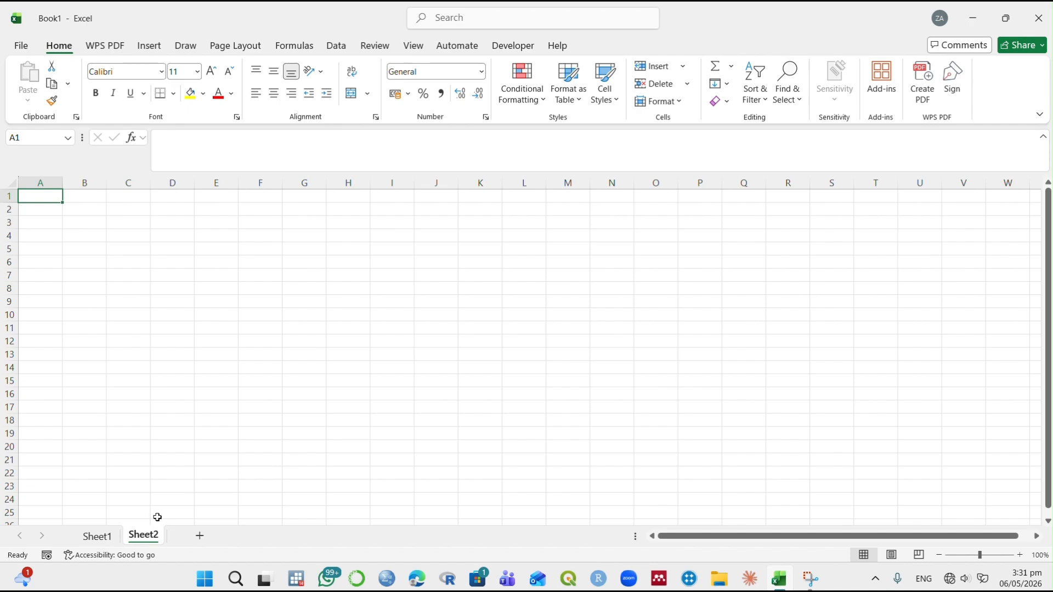
pyautogui.doubleClick(97, 538)
pyautogui.write('T')
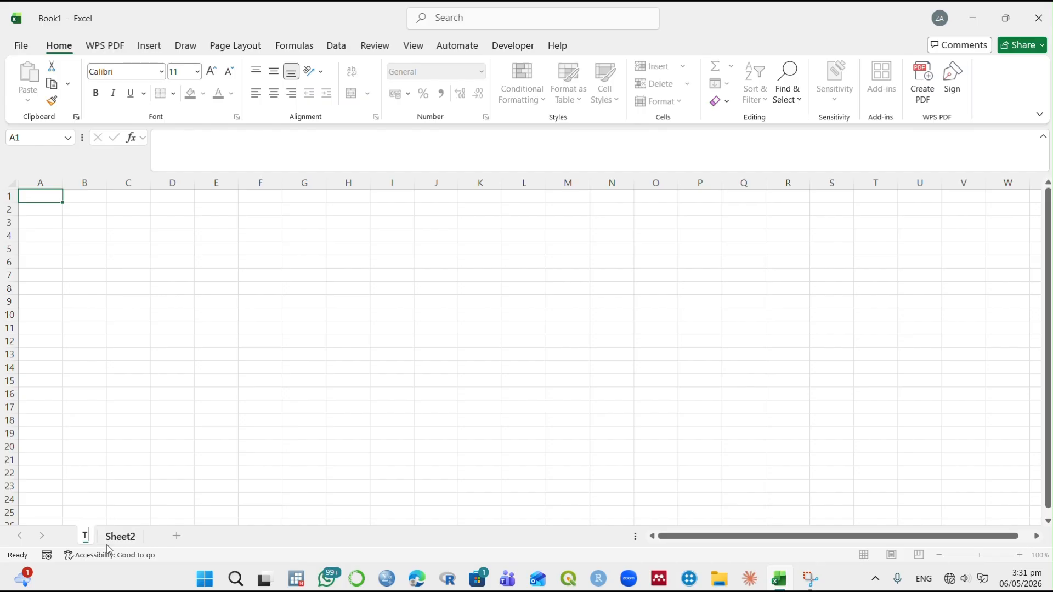
pyautogui.write('O-DO')
pyautogui.press('Return')
pyautogui.write('LIST')
# Rename Sheet2 as SUPPORT.
pyautogui.doubleClick(174, 534)
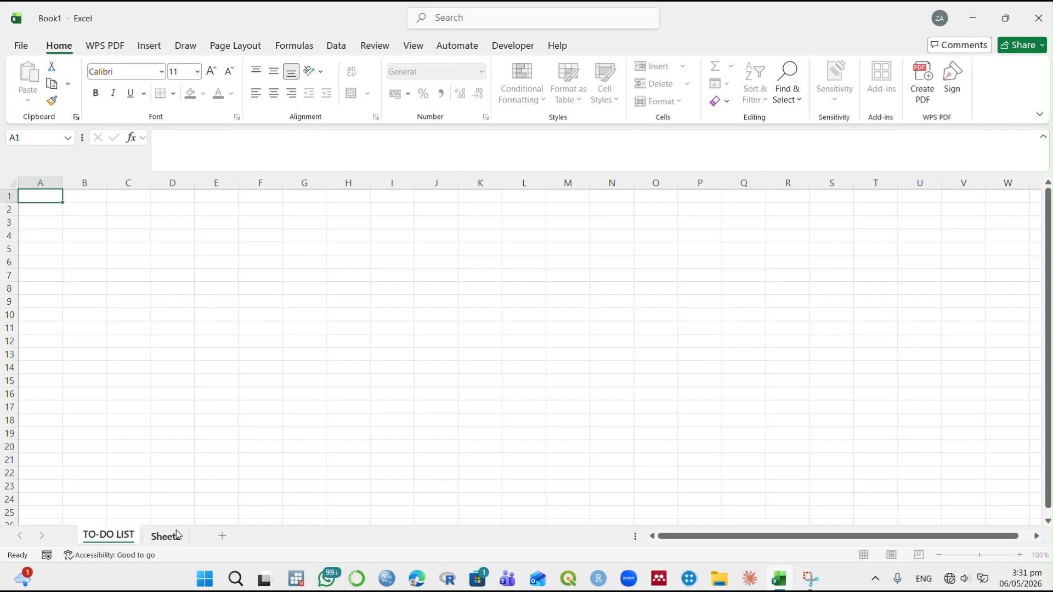
pyautogui.write('SUPPORT')
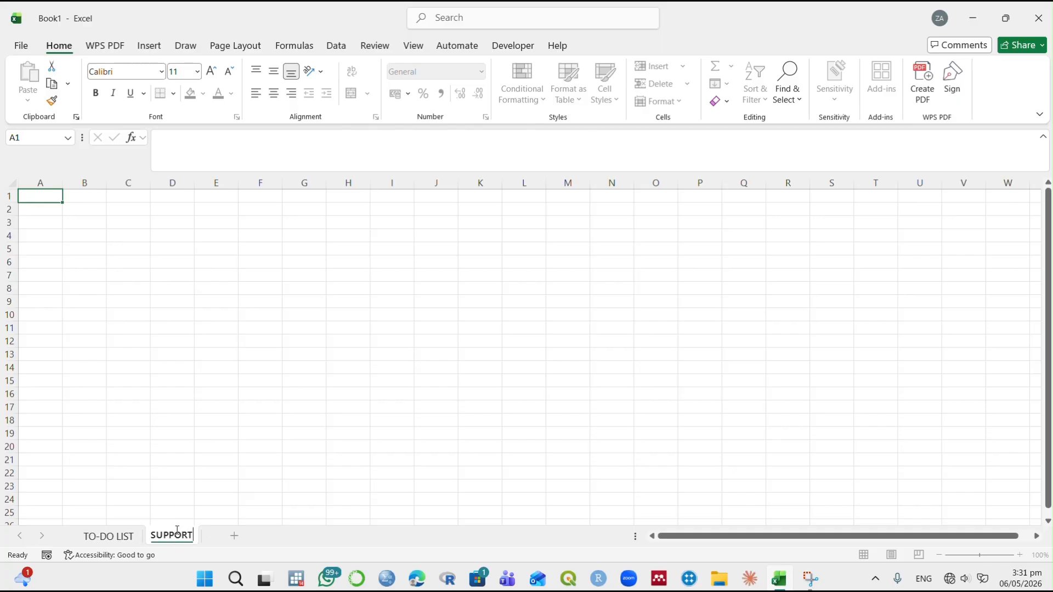
pyautogui.press('Return')
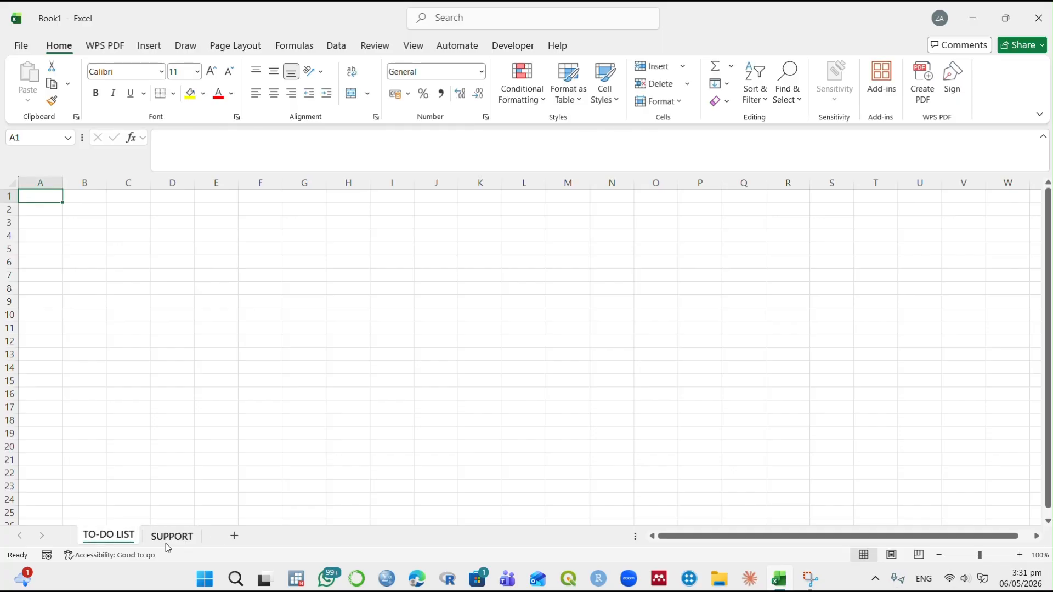
# Hide the gridlines on both the TO-DO LIST and SUPPORT sheets, then return to TO-DO LIST.
pyautogui.click(132, 540)
pyautogui.click(413, 46)
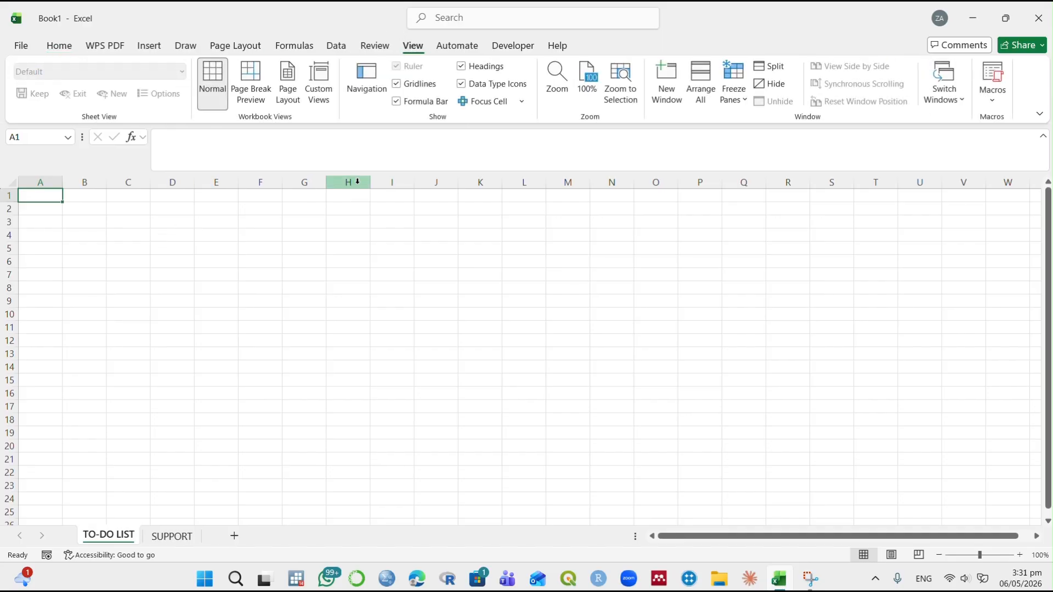
pyautogui.click(400, 86)
pyautogui.click(172, 535)
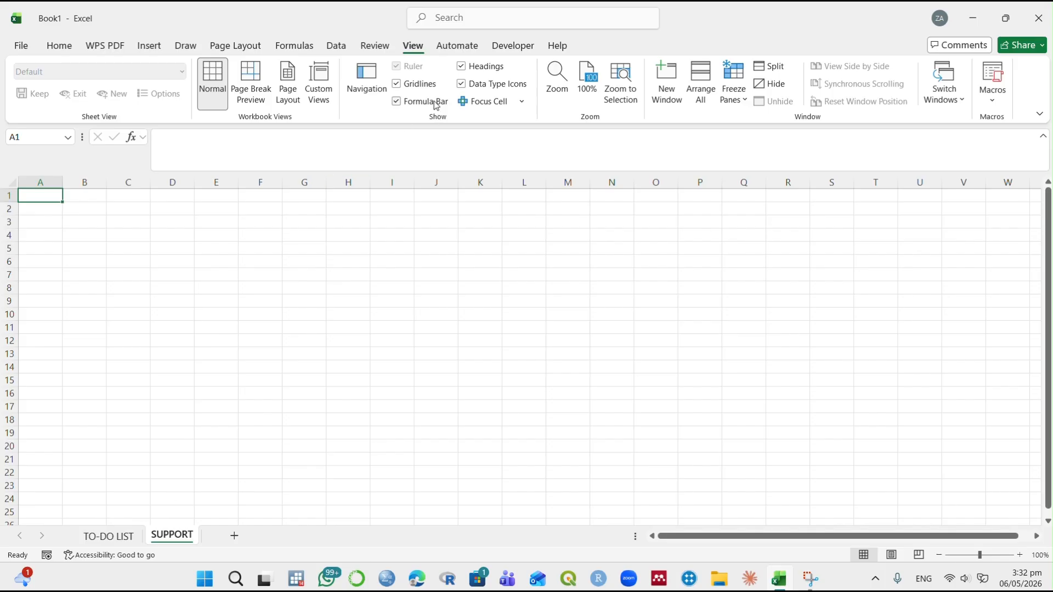
pyautogui.click(397, 84)
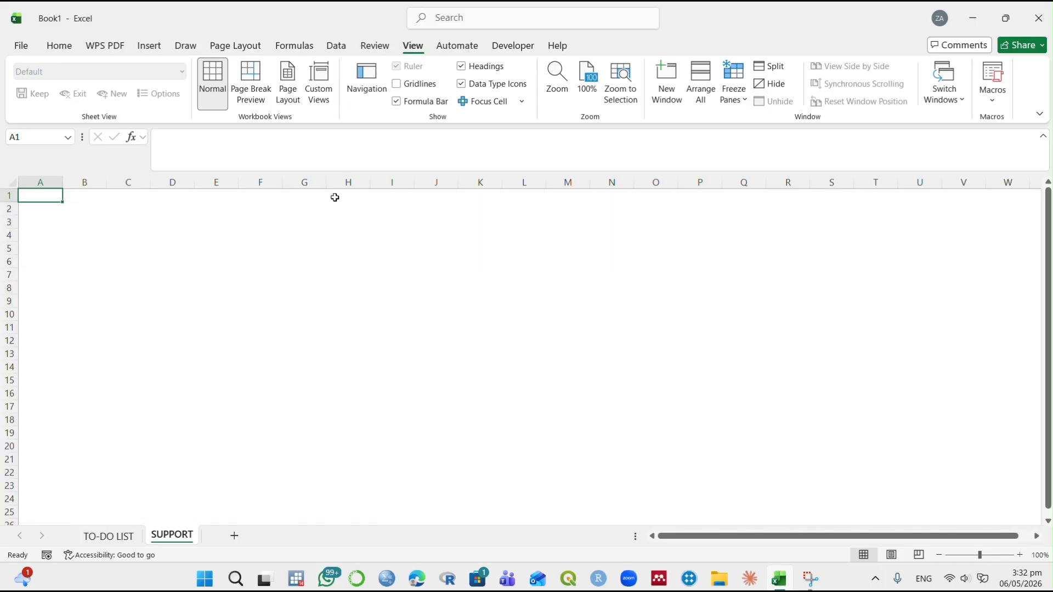
pyautogui.click(87, 536)
pyautogui.doubleClick(55, 249)
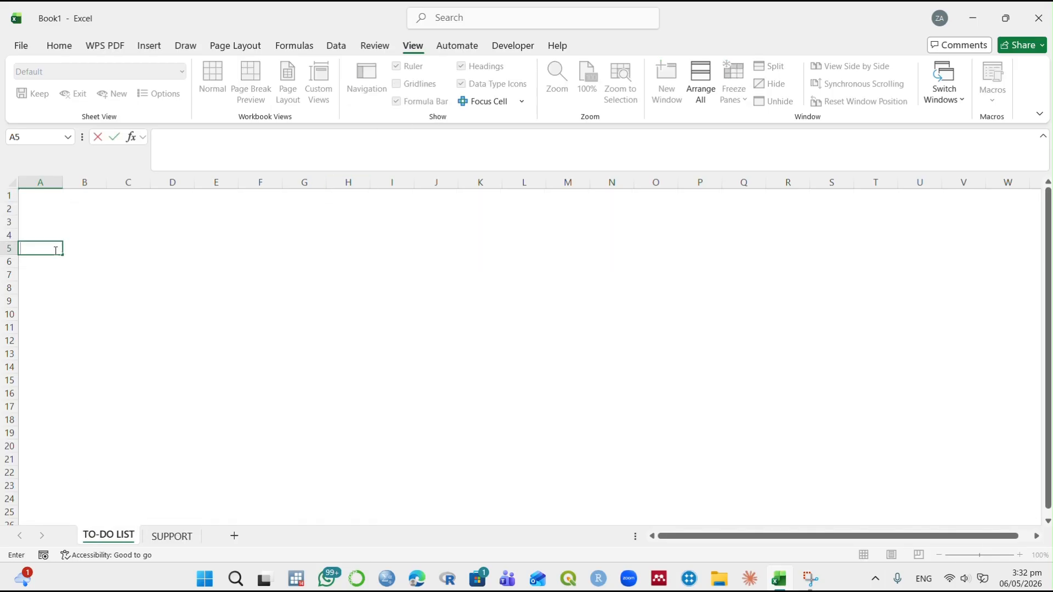
pyautogui.press('Escape')
pyautogui.moveTo(56, 246); pyautogui.dragTo(175, 361)
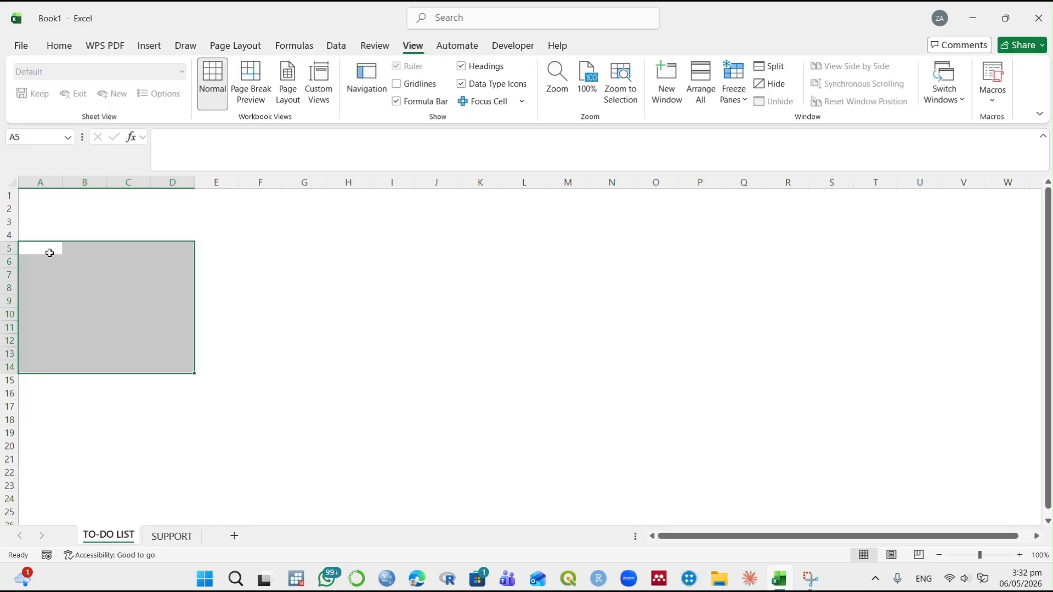
# Apply solid blue outline and inside borders to the range A6:D16 on the TO-DO LIST sheet.
pyautogui.moveTo(50, 262); pyautogui.dragTo(170, 387)
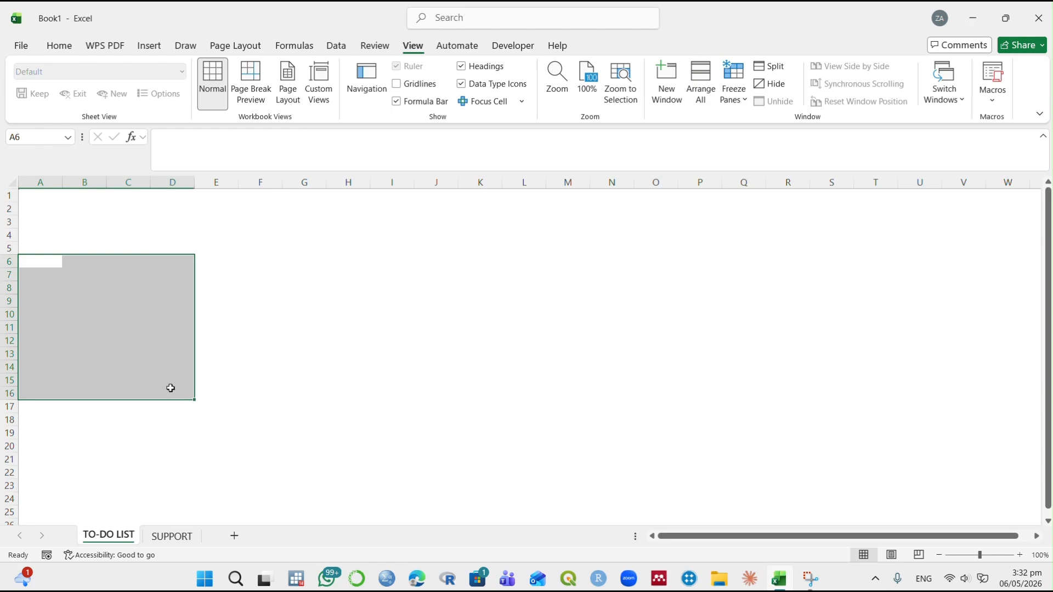
pyautogui.click(59, 45)
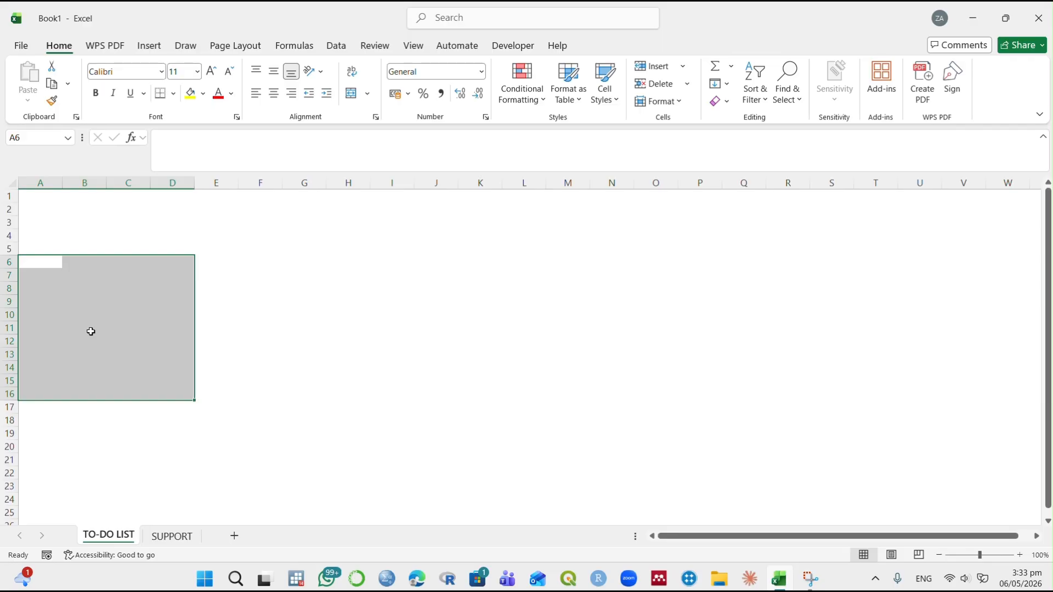
pyautogui.hotkey('ctrl', '1')
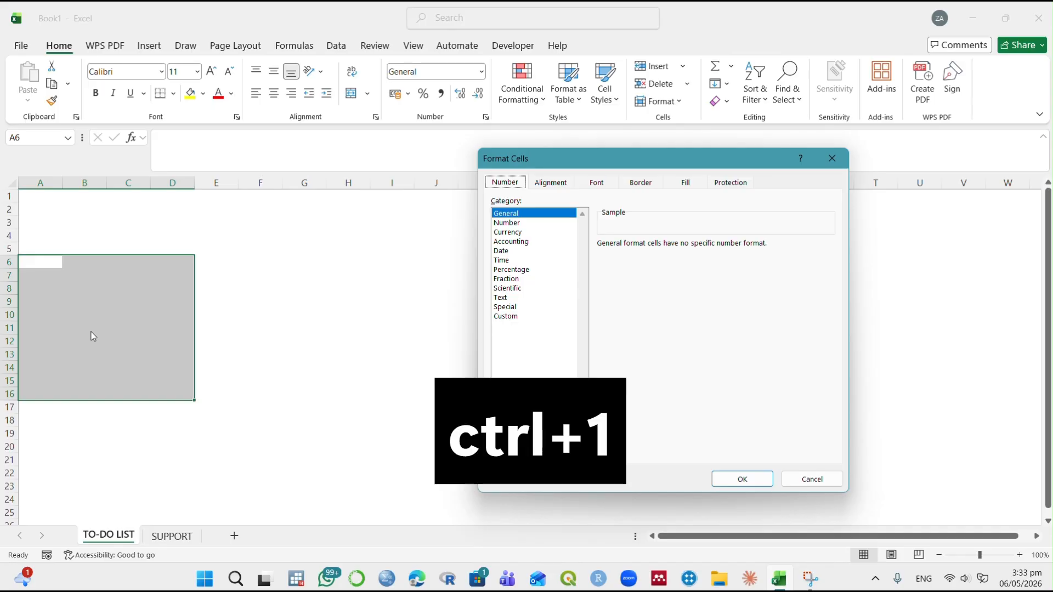
pyautogui.click(641, 182)
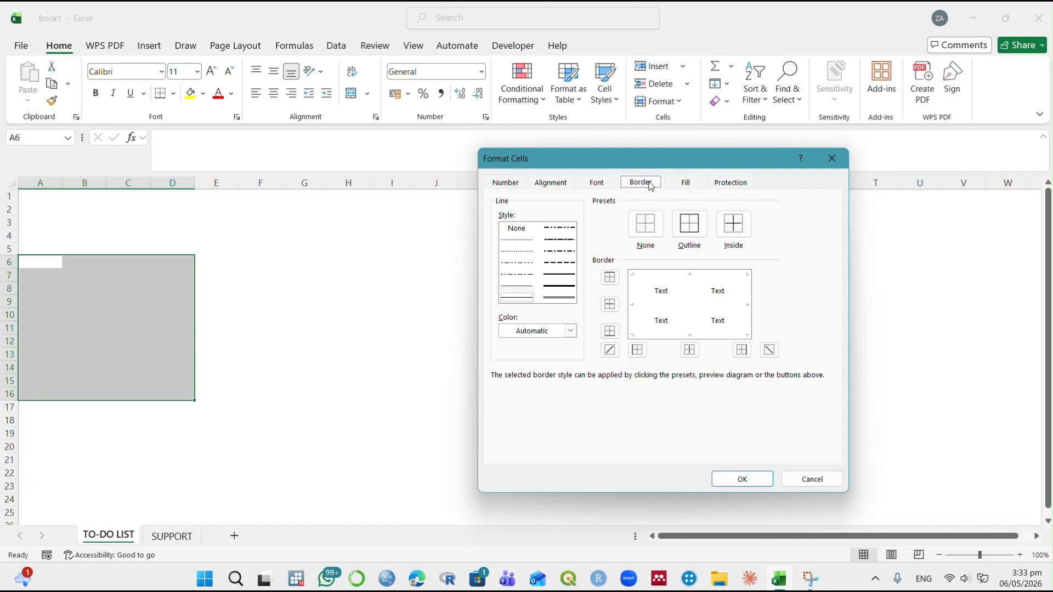
pyautogui.click(573, 332)
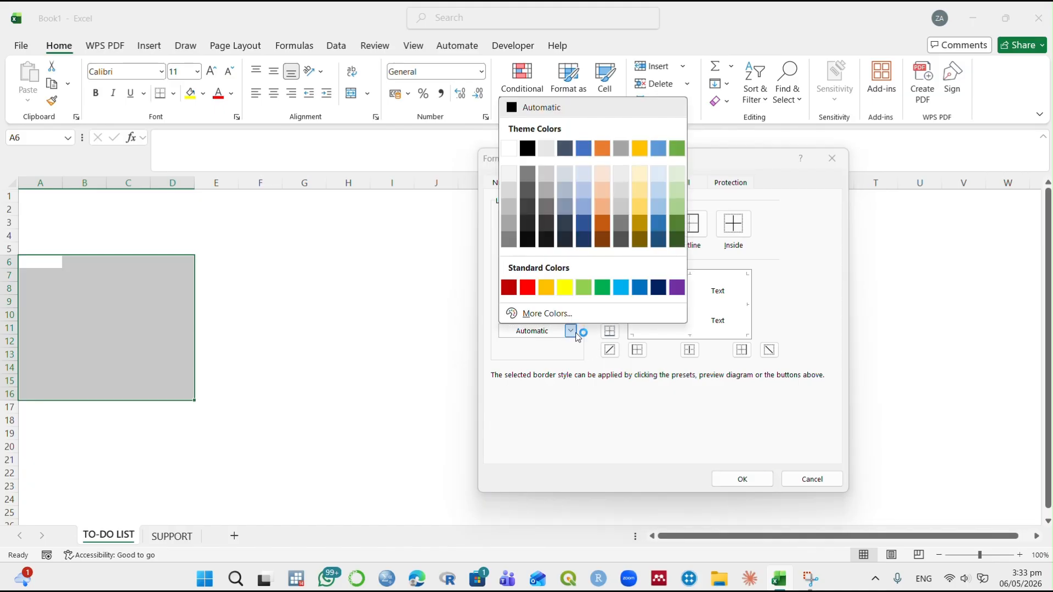
pyautogui.click(583, 148)
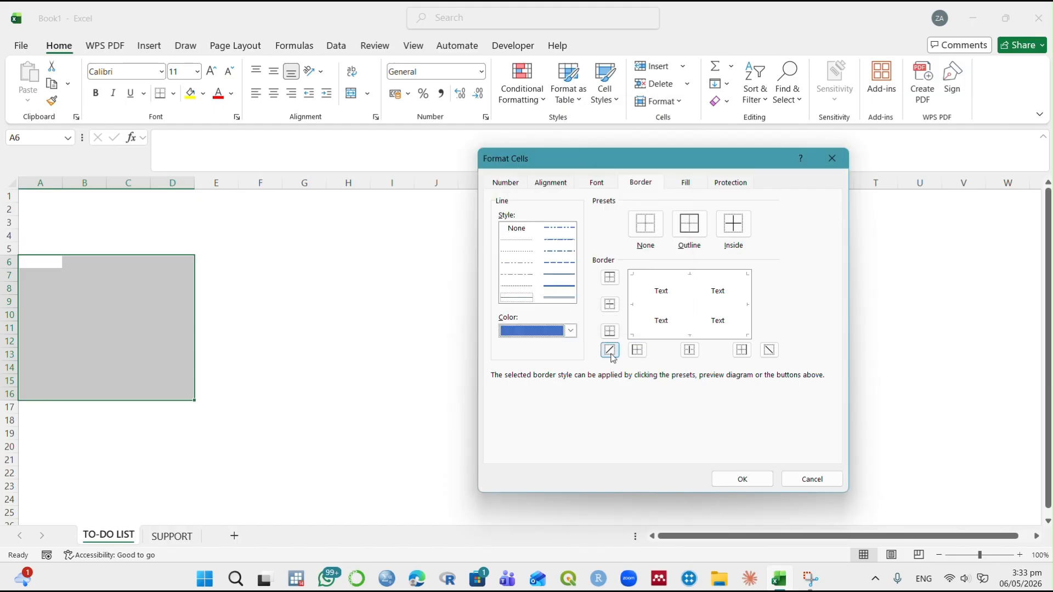
pyautogui.click(565, 279)
pyautogui.click(692, 233)
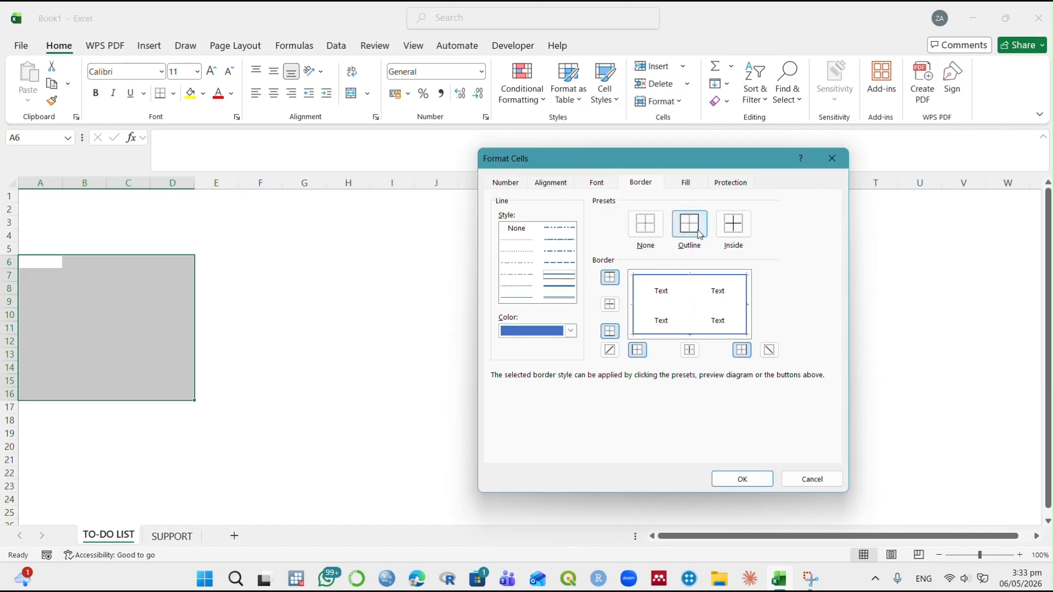
pyautogui.click(733, 223)
pyautogui.click(741, 478)
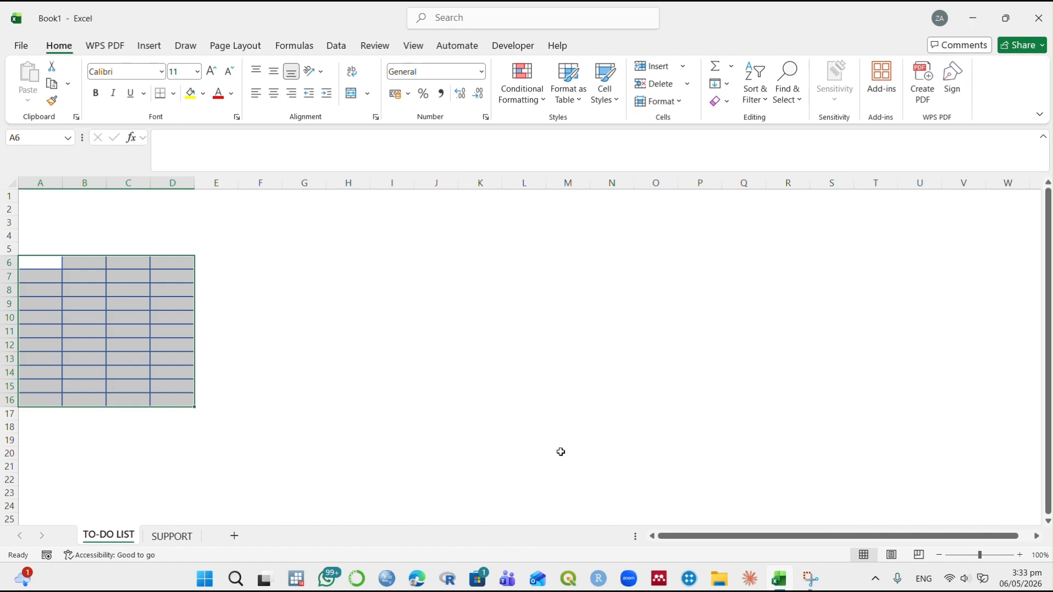
# Widen columns A to D of the bordered table, making column B the widest.
pyautogui.moveTo(62, 183); pyautogui.dragTo(458, 192)
pyautogui.click(147, 219)
pyautogui.click(140, 185)
# Enter the column headers Sn, Task and Status in cells A6, B6 and C6.
pyautogui.click(51, 265)
pyautogui.write('Sn')
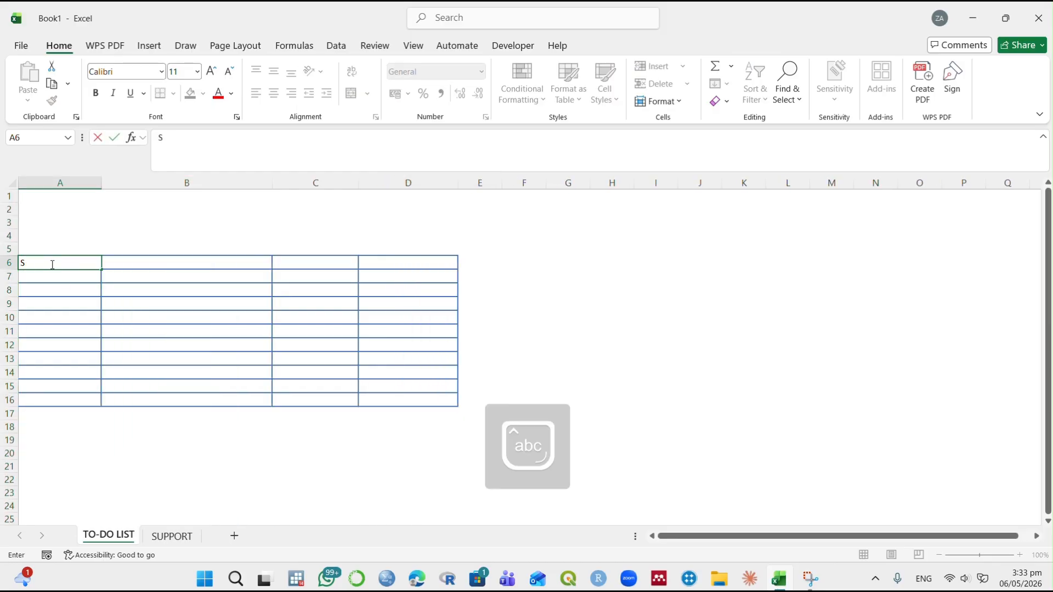
pyautogui.press('Tab')
pyautogui.write('Task')
pyautogui.press('Tab')
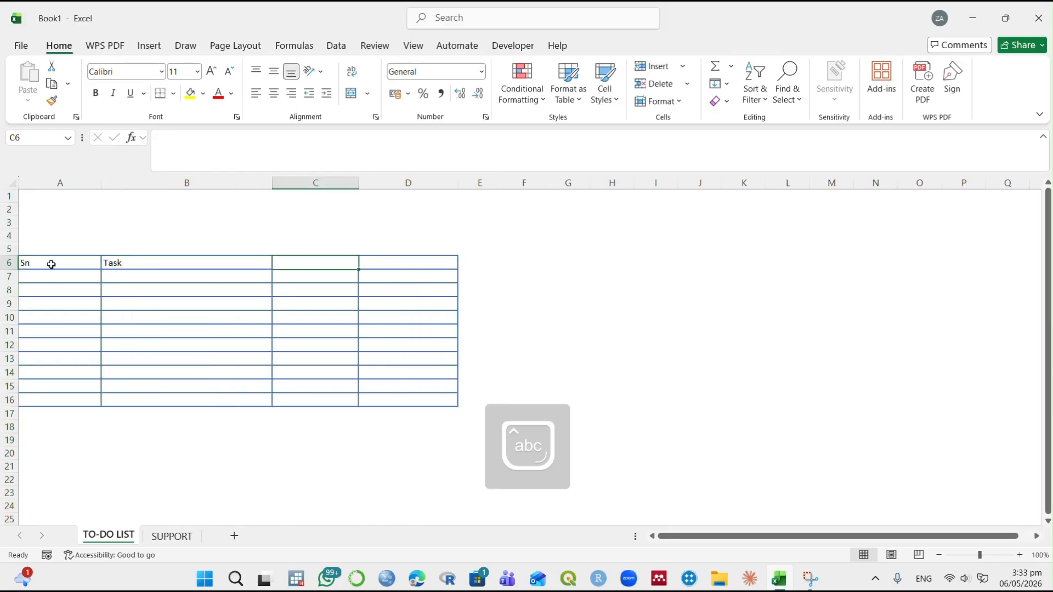
pyautogui.write('Stats')
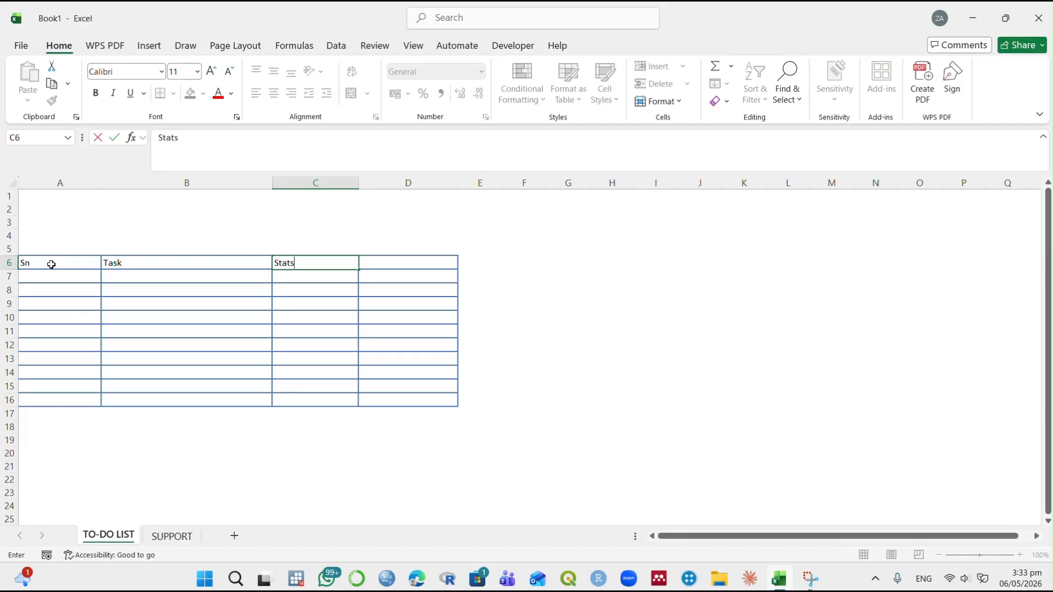
pyautogui.press('BackSpace')
pyautogui.write('us')
pyautogui.press('Tab')
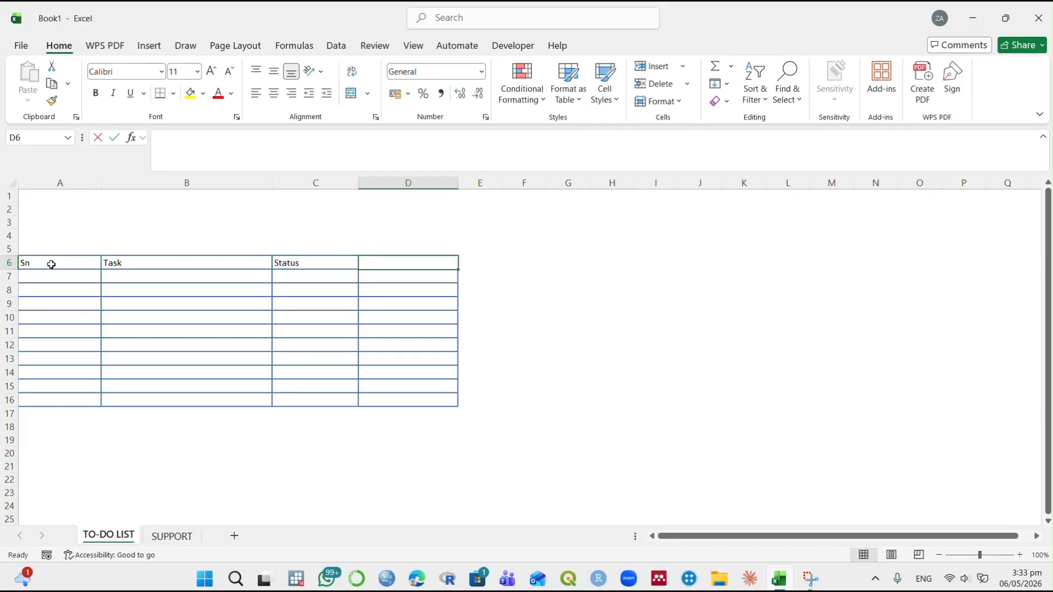
# Enter the header comment in cell D6 as the table's last column.
pyautogui.write('complte')
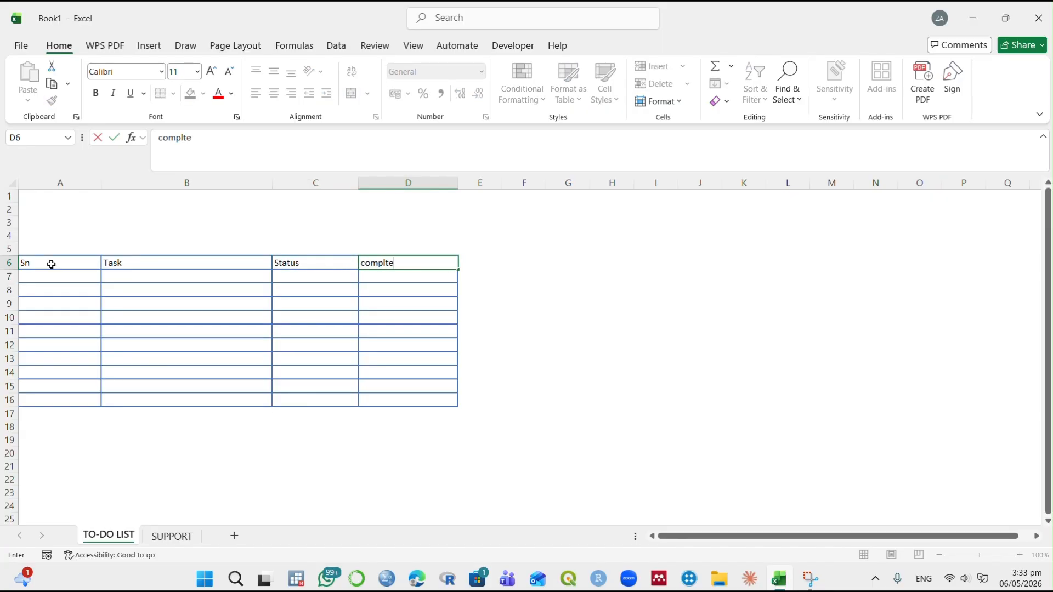
pyautogui.press('BackSpace')
pyautogui.press('BackSpace')
pyautogui.press('BackSpace')
pyautogui.press('BackSpace')
pyautogui.press('BackSpace')
pyautogui.write('mment')
pyautogui.click(53, 275)
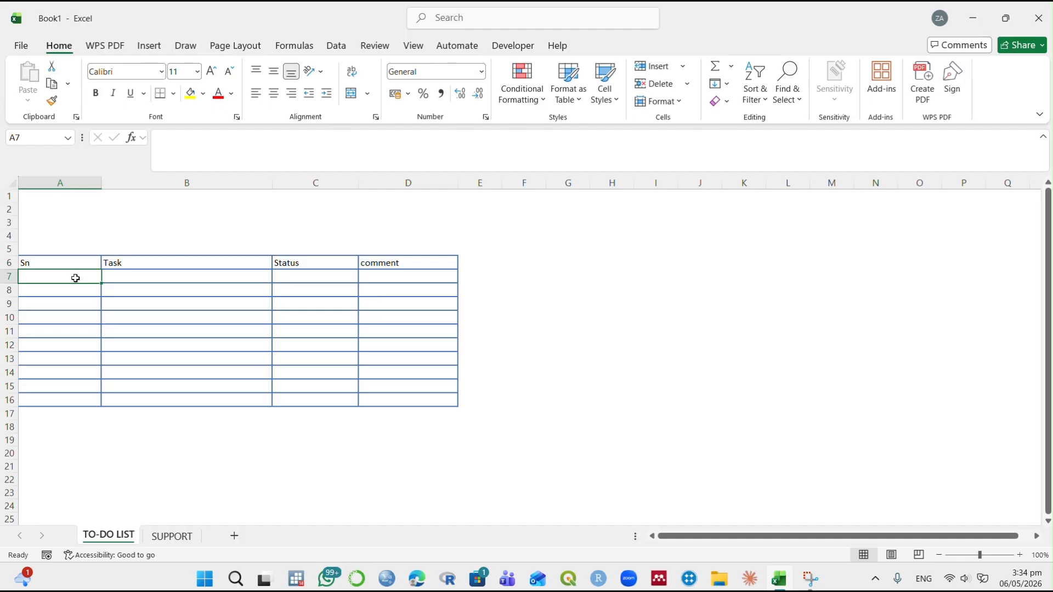
pyautogui.click(124, 274)
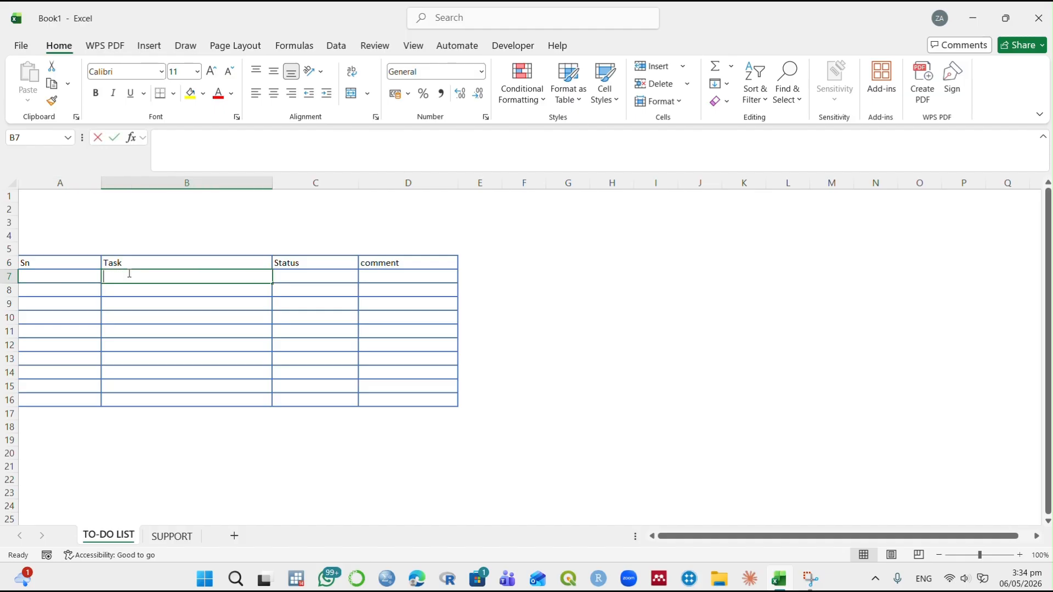
pyautogui.write('ghhjsd')
pyautogui.press('BackSpace')
pyautogui.press('BackSpace')
pyautogui.press('BackSpace')
pyautogui.press('BackSpace')
pyautogui.press('BackSpace')
pyautogui.press('BackSpace')
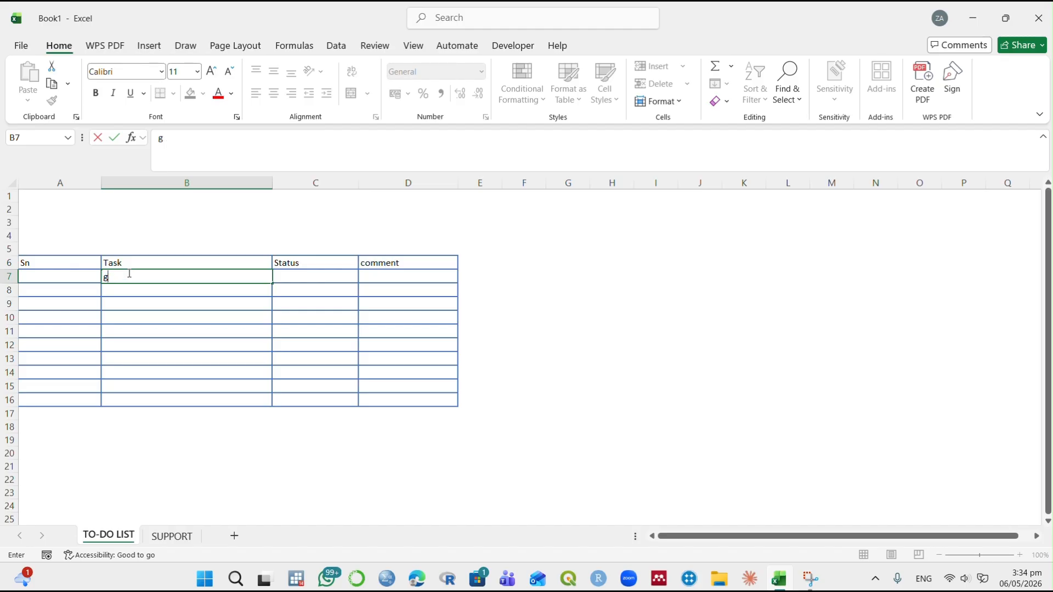
# Enter the formula =SEQUENCE(COUNTA(B8:B16)) in cell A7 to generate the serial numbers.
pyautogui.click(81, 274)
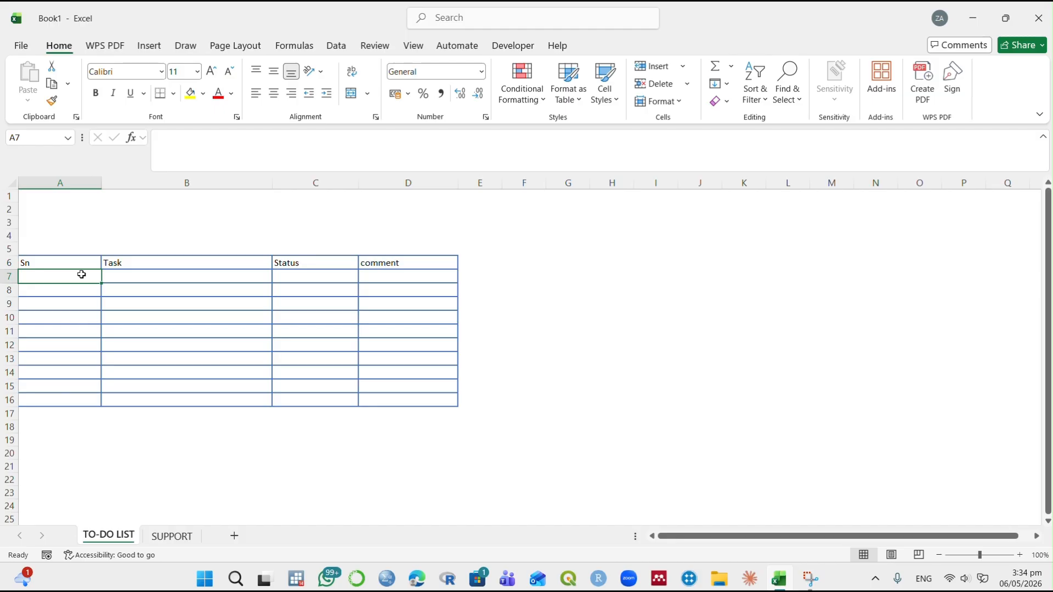
pyautogui.write('=se')
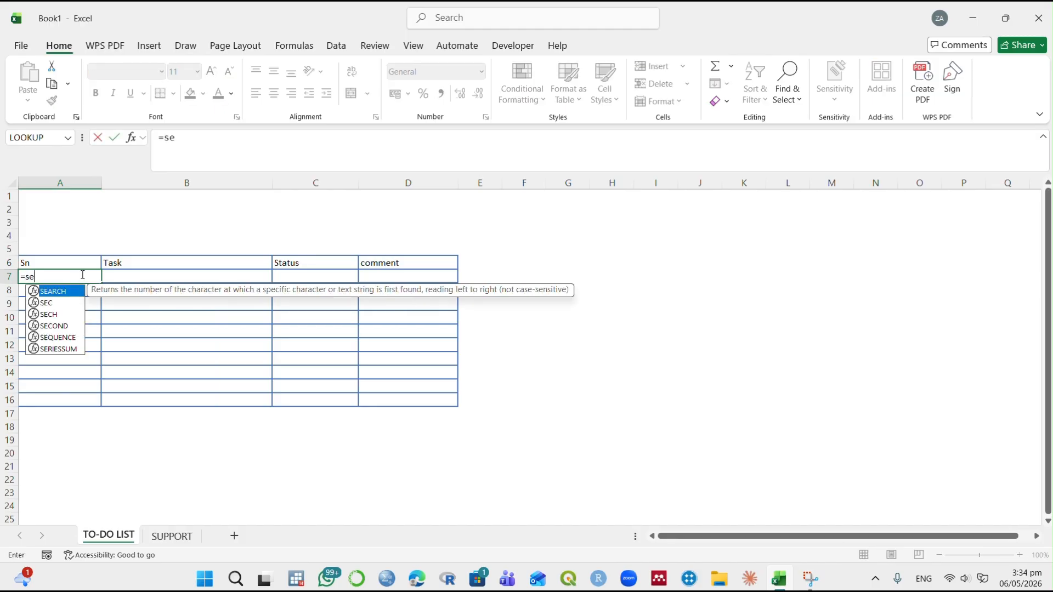
pyautogui.write('q')
pyautogui.press('Tab')
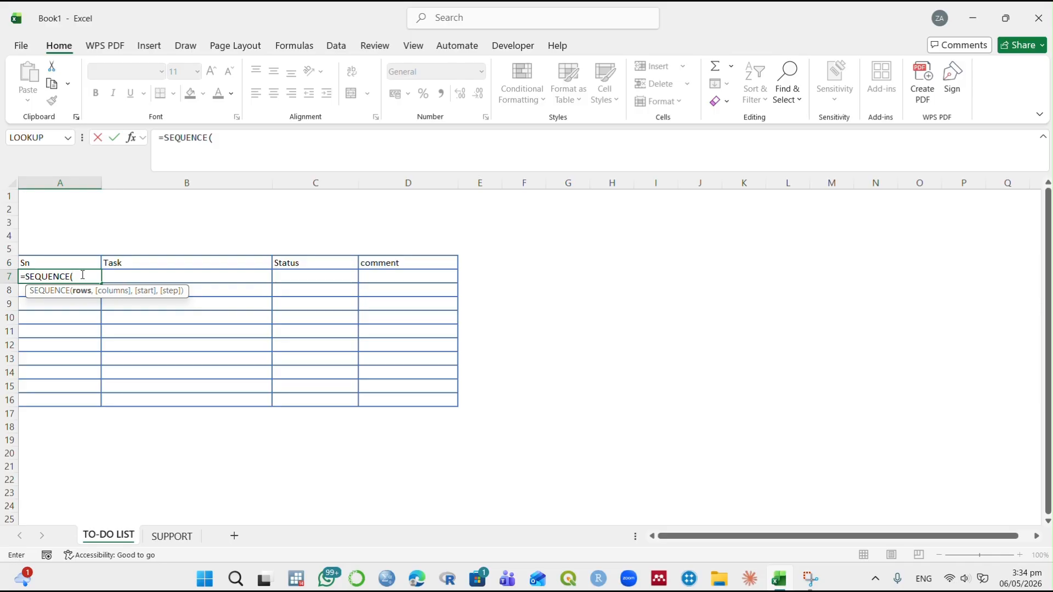
pyautogui.write('count')
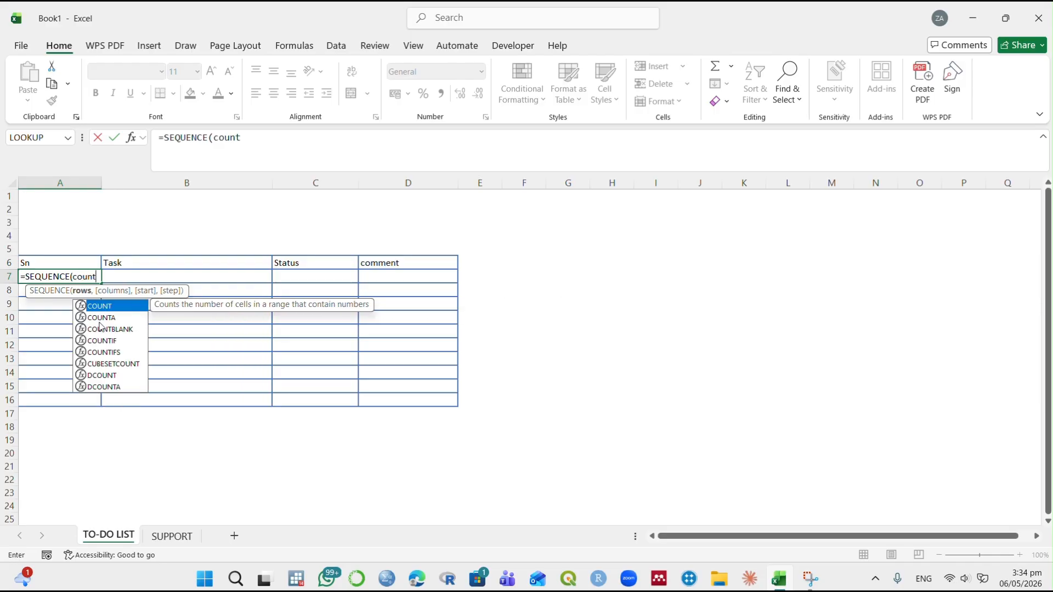
pyautogui.press('Down')
pyautogui.press('Tab')
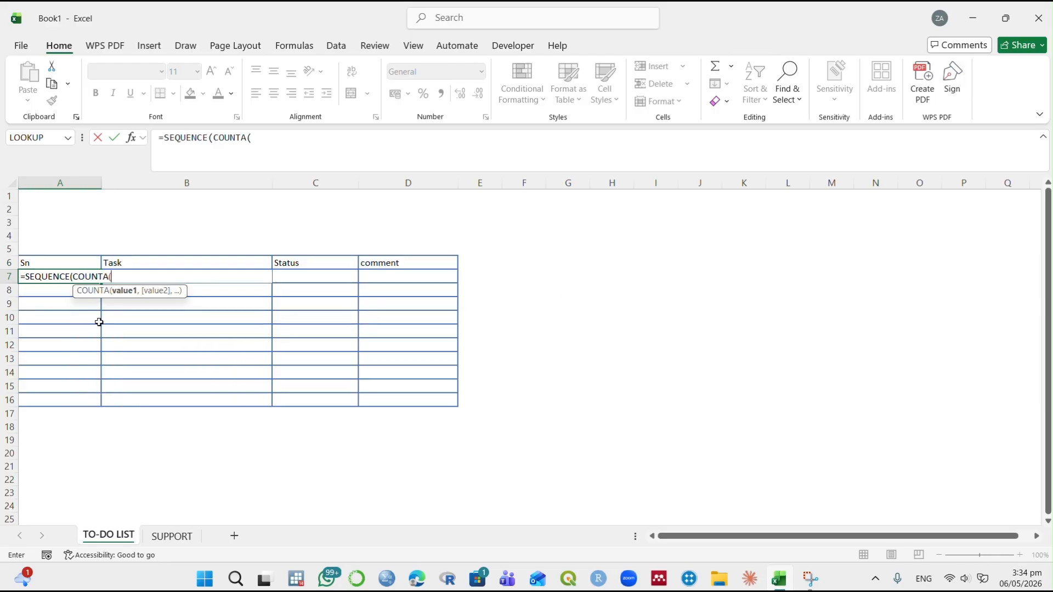
pyautogui.click(270, 143)
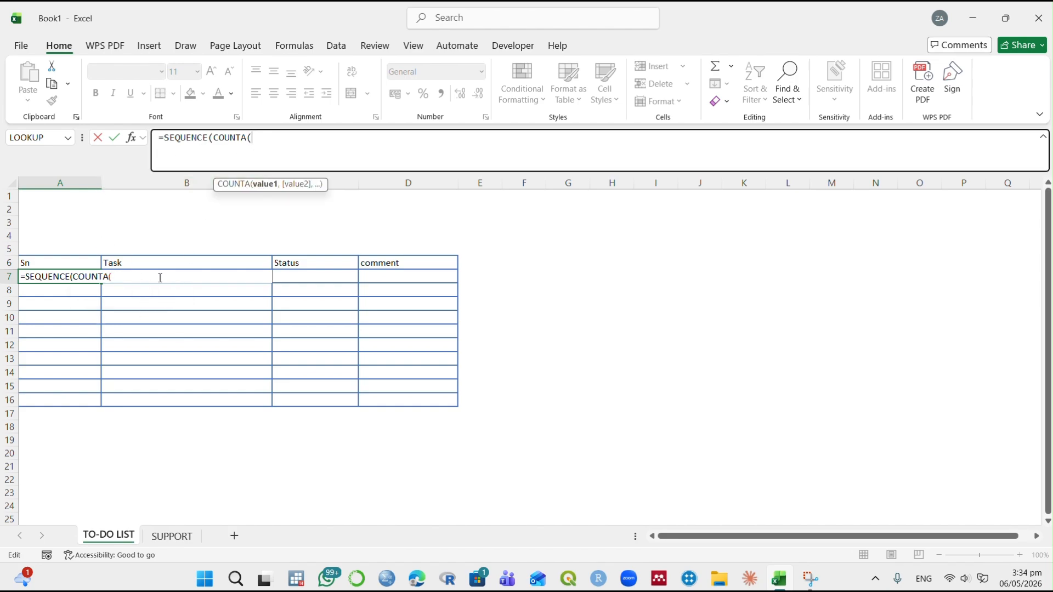
pyautogui.moveTo(157, 292); pyautogui.dragTo(163, 399)
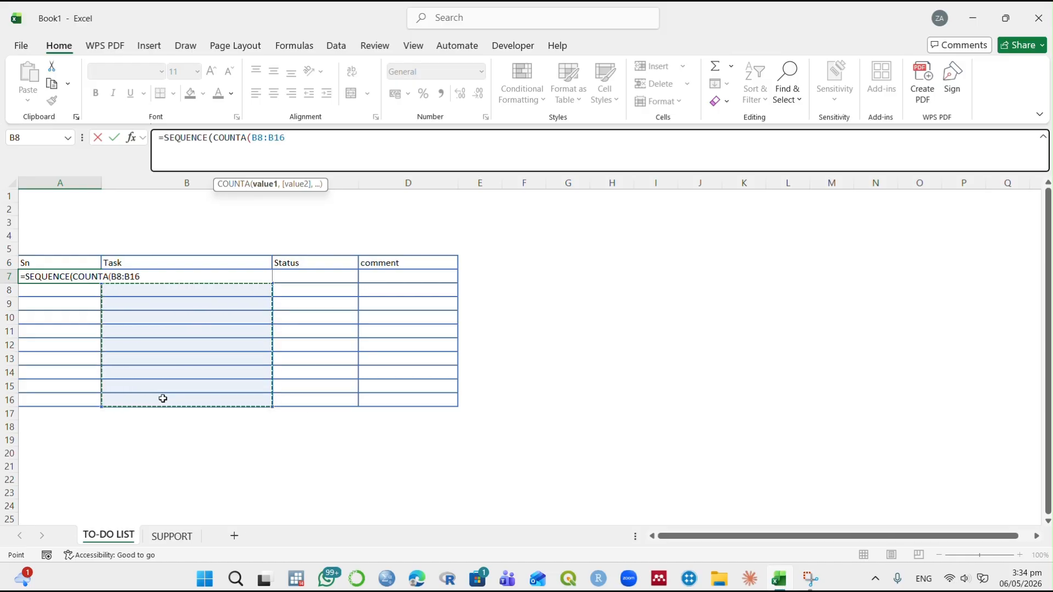
pyautogui.press('Return')
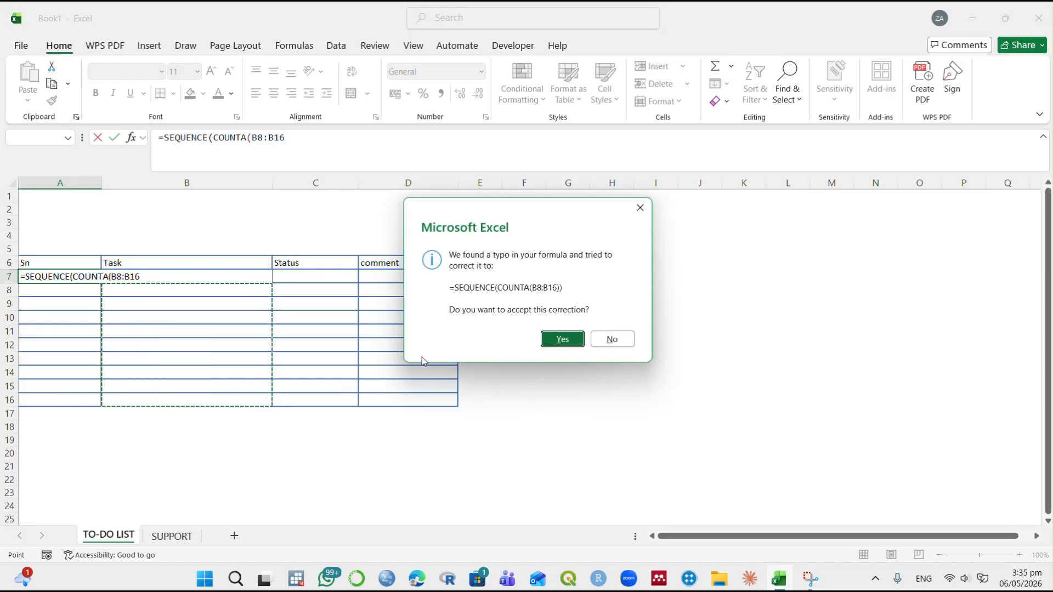
pyautogui.click(562, 339)
pyautogui.press('Up')
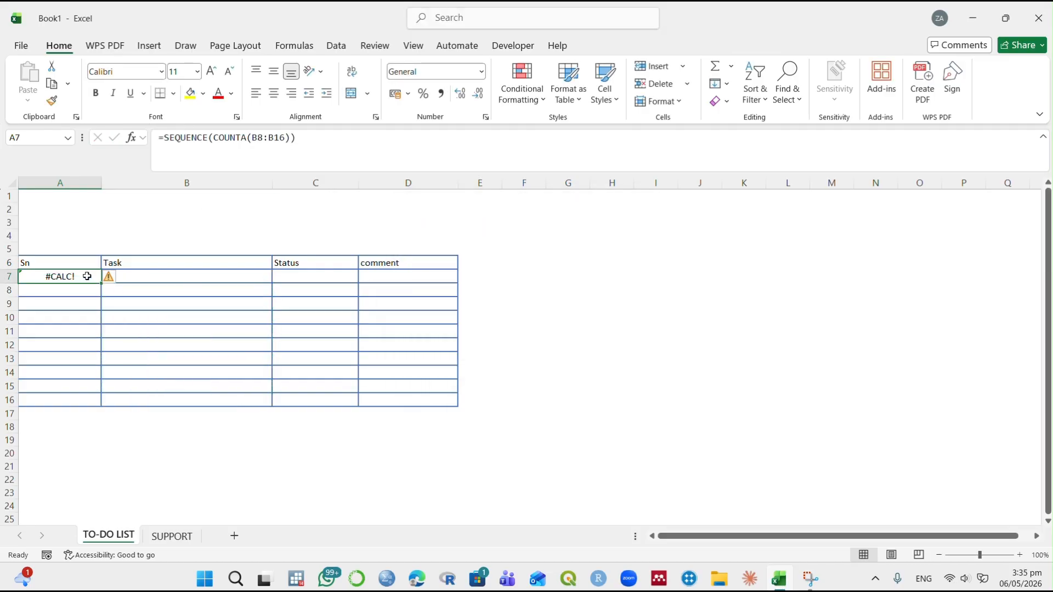
# Correct the counted range in A7's serial number formula to B7:B16.
pyautogui.click(264, 141)
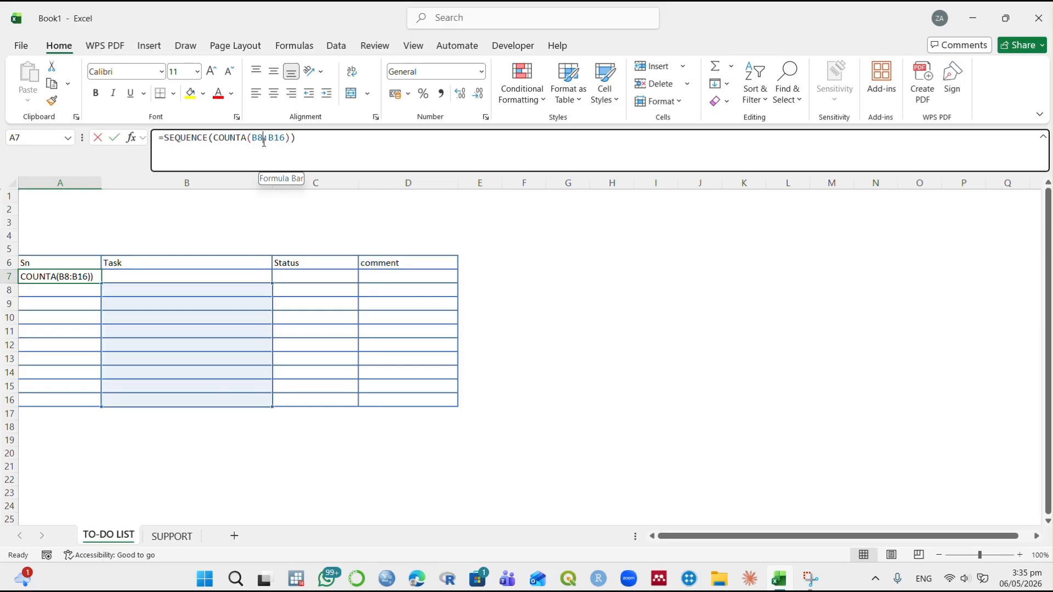
pyautogui.press('BackSpace')
pyautogui.write('7')
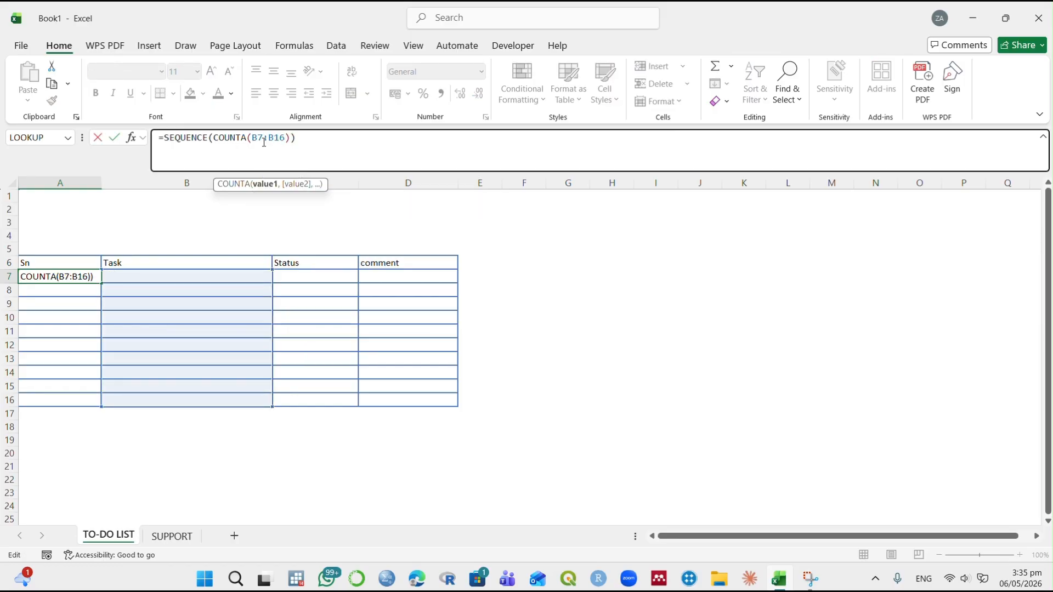
pyautogui.press('Return')
pyautogui.click(159, 277)
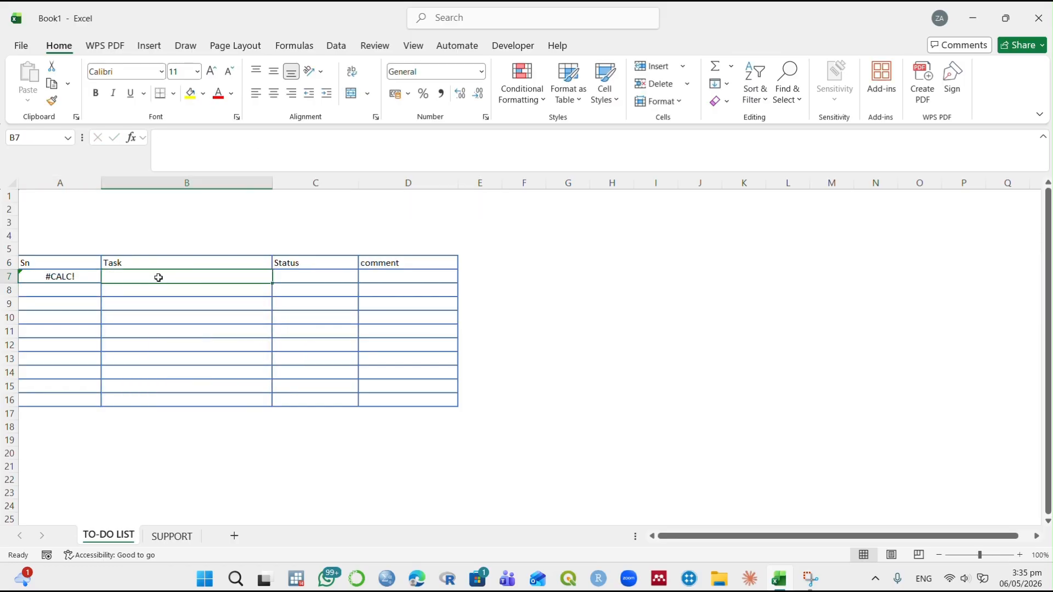
# Wrap A7's serial number formula in IFERROR with an empty text fallback: =IFERROR(SEQUENCE(COUNTA(B7:B16)),"").
pyautogui.click(79, 277)
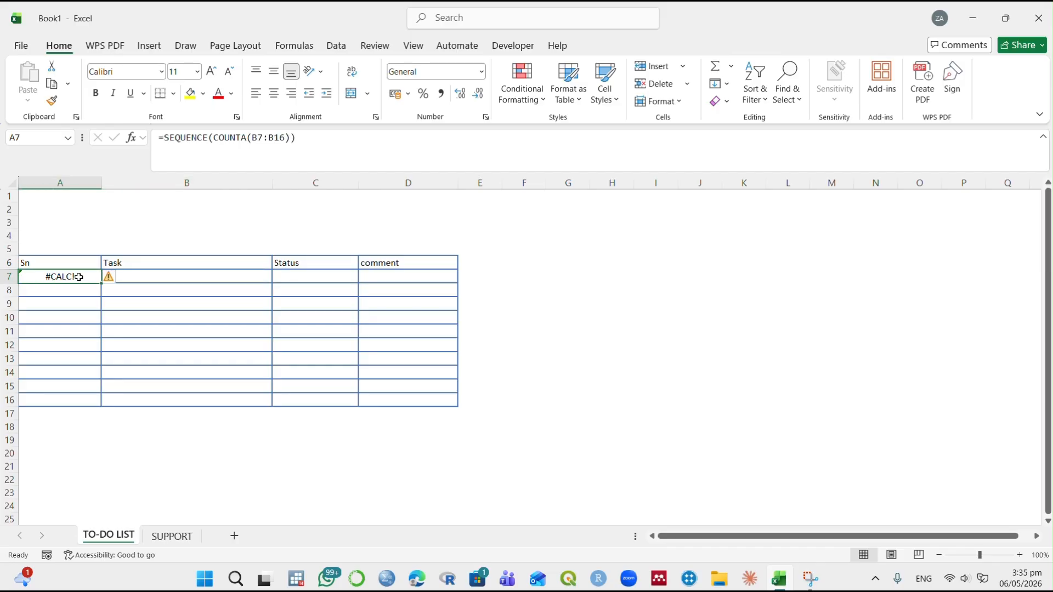
pyautogui.click(165, 137)
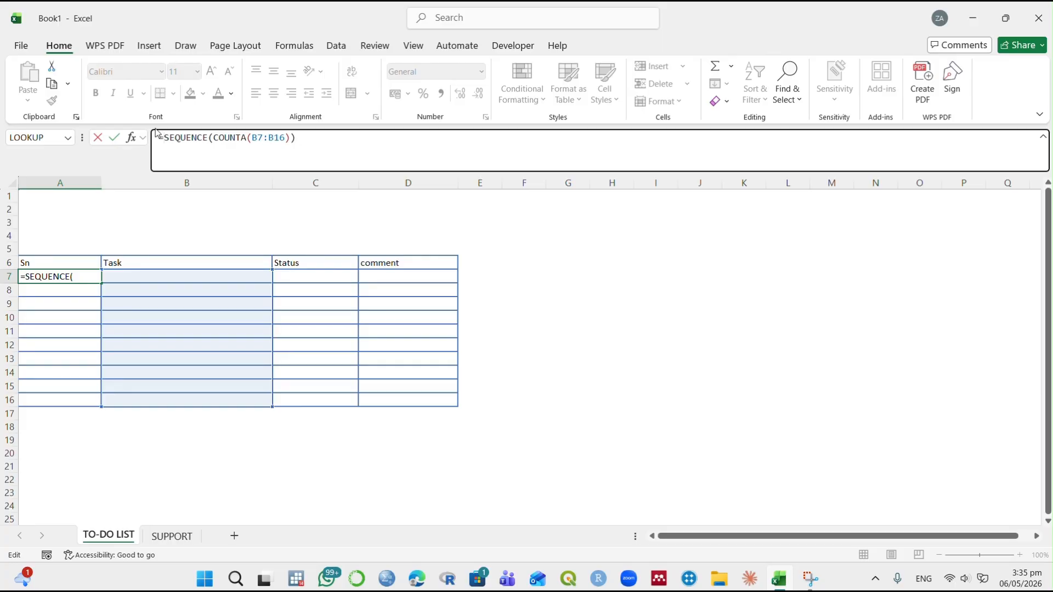
pyautogui.write('iferr')
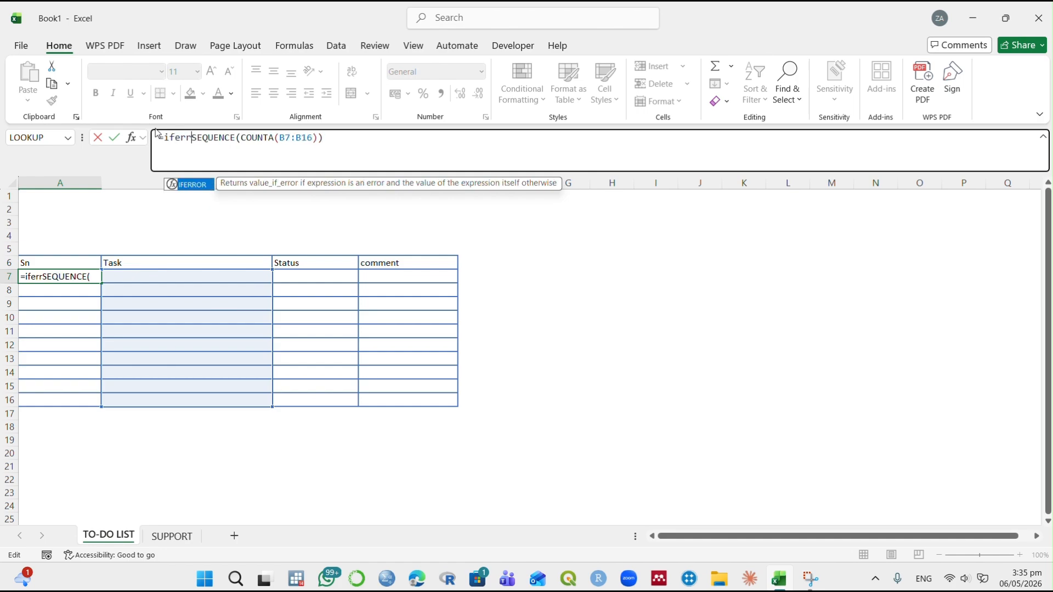
pyautogui.press('Tab')
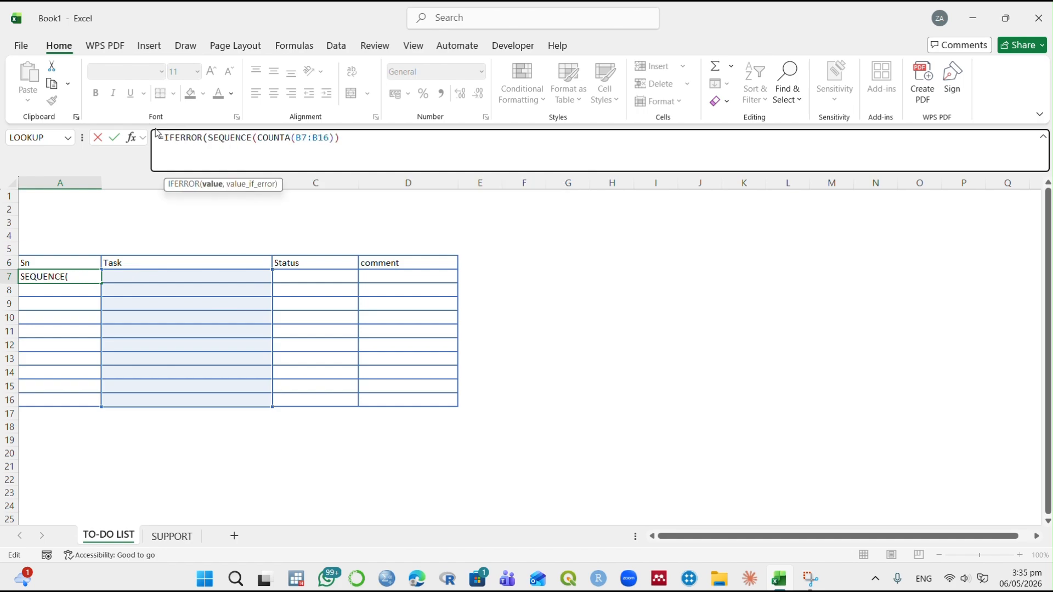
pyautogui.click(365, 137)
pyautogui.write(',""')
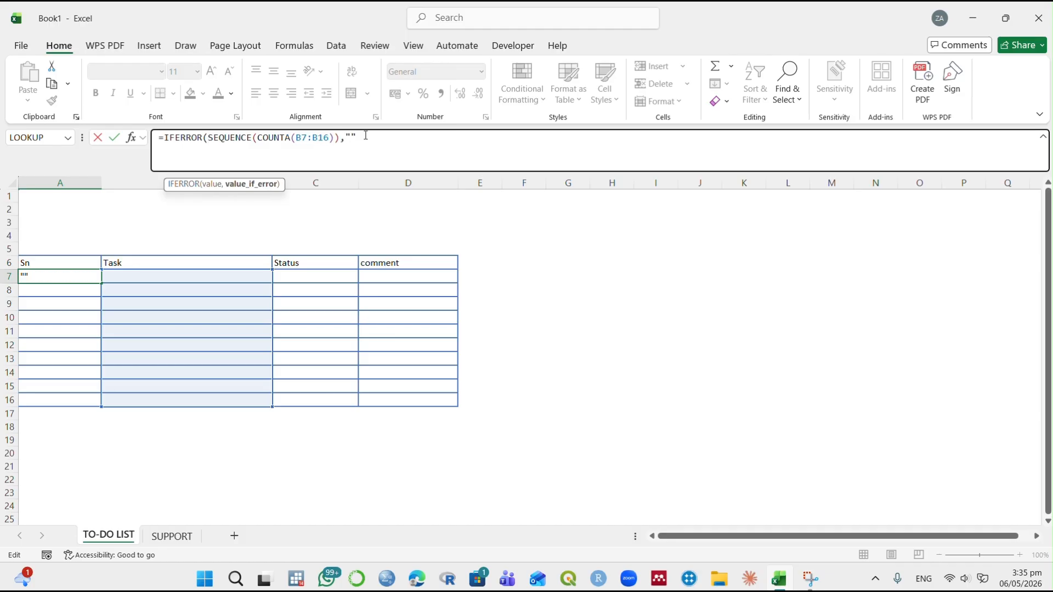
pyautogui.write(')')
pyautogui.press('Return')
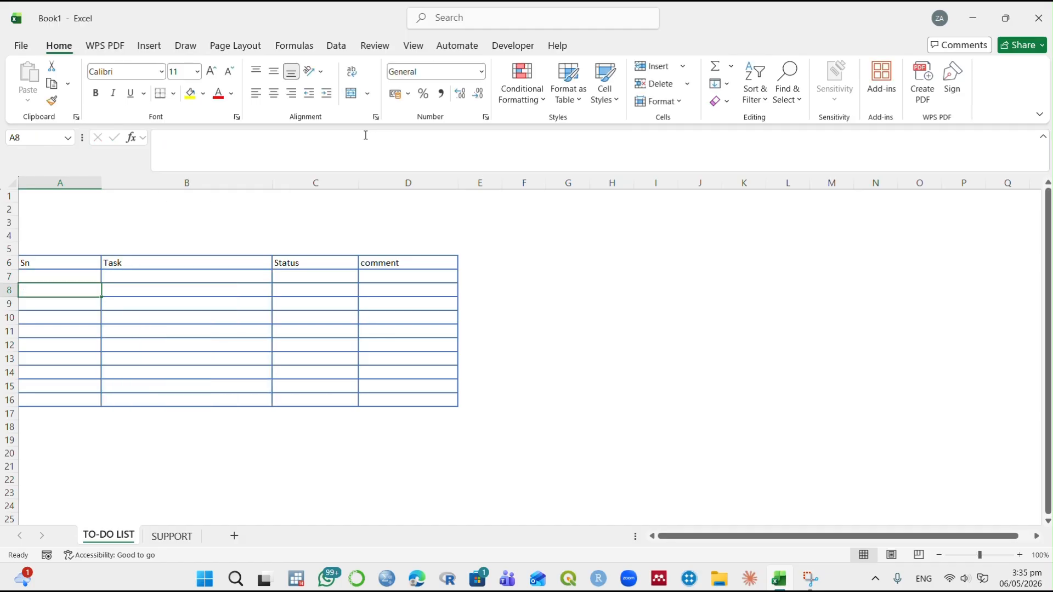
# Enter Task 1 in cell B7 and Task 2 in cell B8.
pyautogui.click(174, 273)
pyautogui.write('Task')
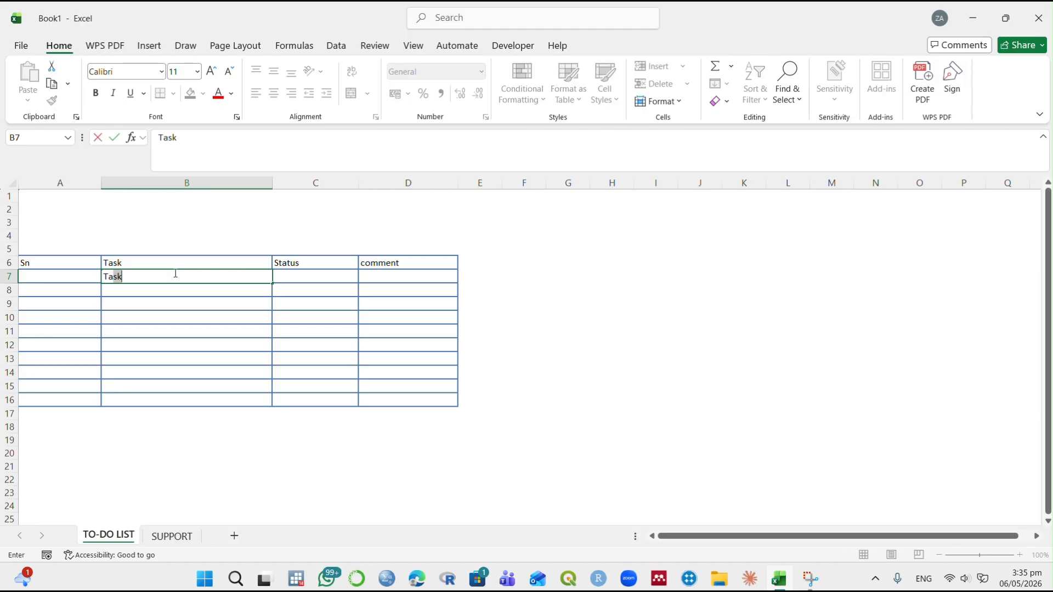
pyautogui.write(' 1')
pyautogui.press('Return')
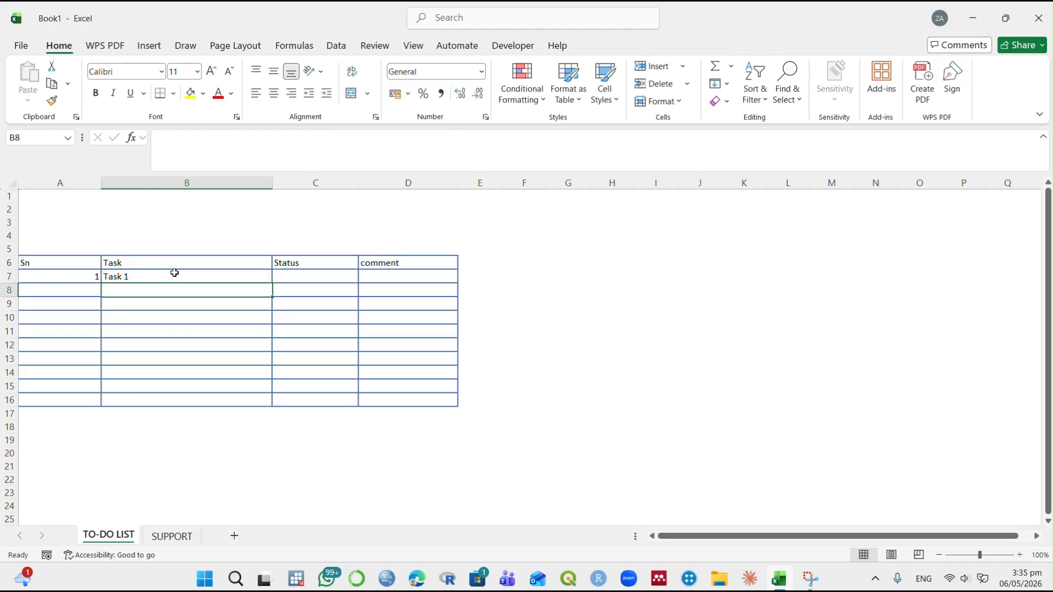
pyautogui.write('Task 2')
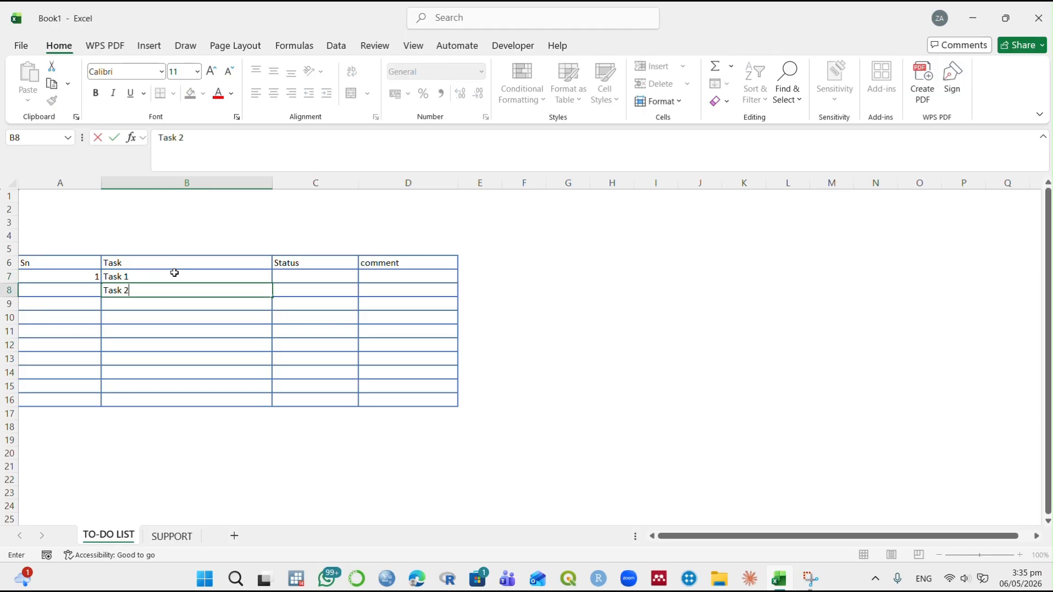
pyautogui.press('Return')
# Extend the Task 1 and Task 2 series from B7:B8 down to cell B15.
pyautogui.click(176, 281)
pyautogui.moveTo(176, 281); pyautogui.dragTo(181, 291)
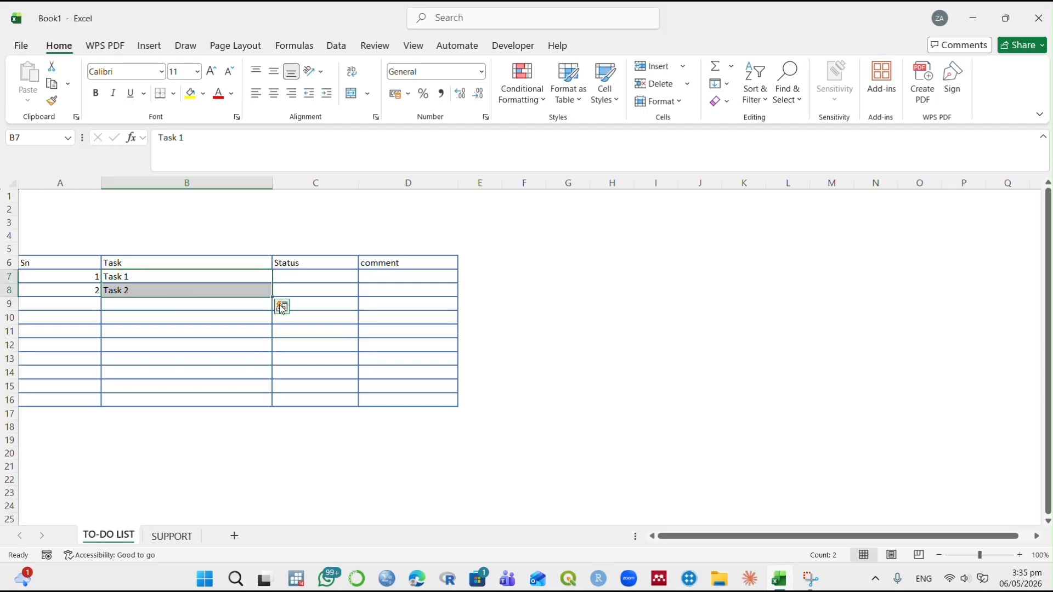
pyautogui.moveTo(274, 298); pyautogui.dragTo(277, 390)
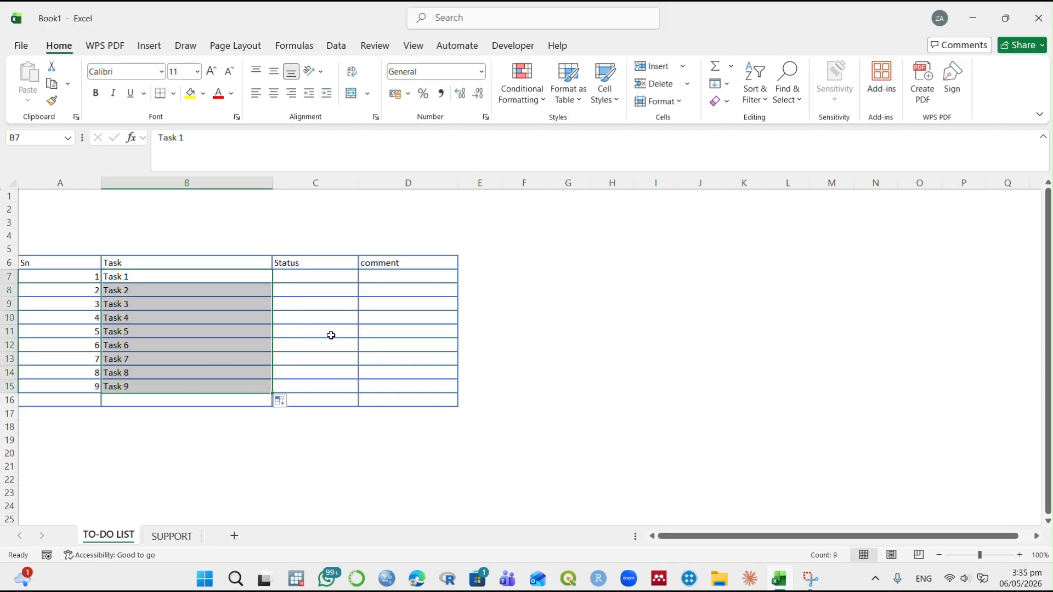
# Give the header row A6:D6 a blue fill and a white font color.
pyautogui.click(77, 263)
pyautogui.moveTo(77, 262); pyautogui.dragTo(417, 266)
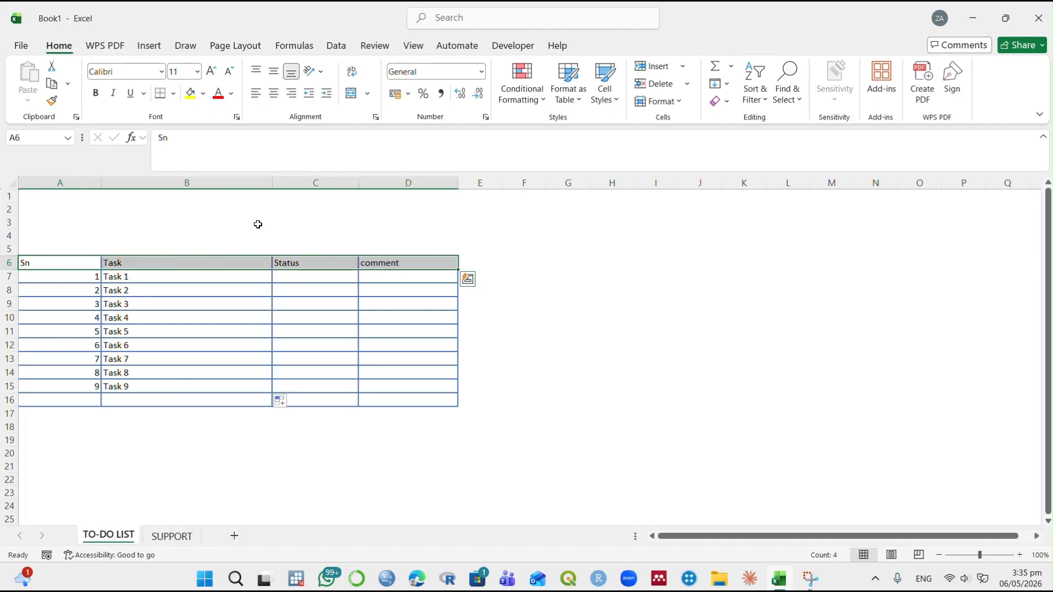
pyautogui.click(203, 94)
pyautogui.click(255, 160)
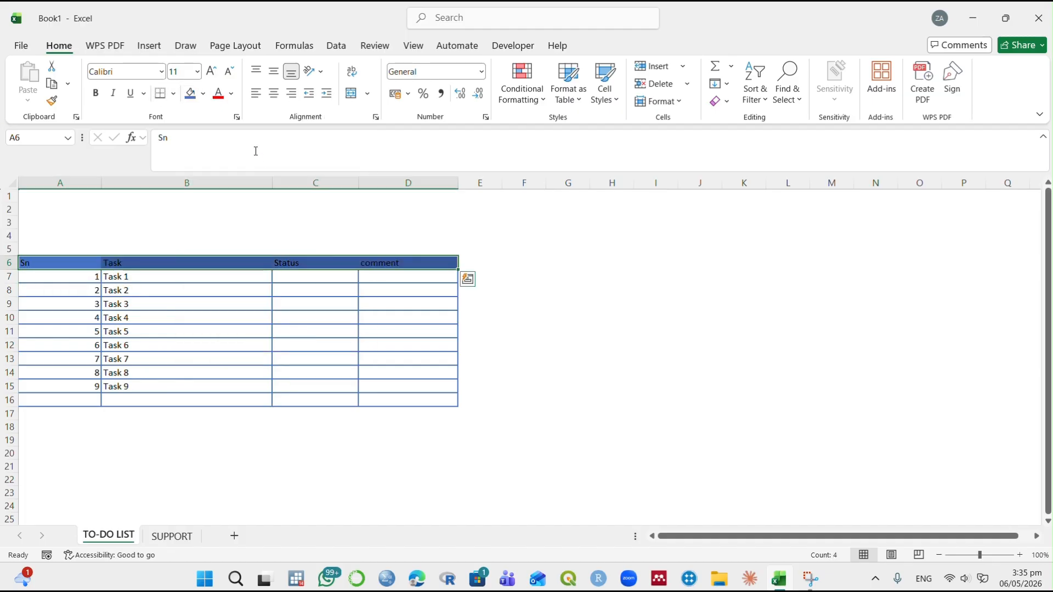
pyautogui.click(230, 94)
pyautogui.click(221, 179)
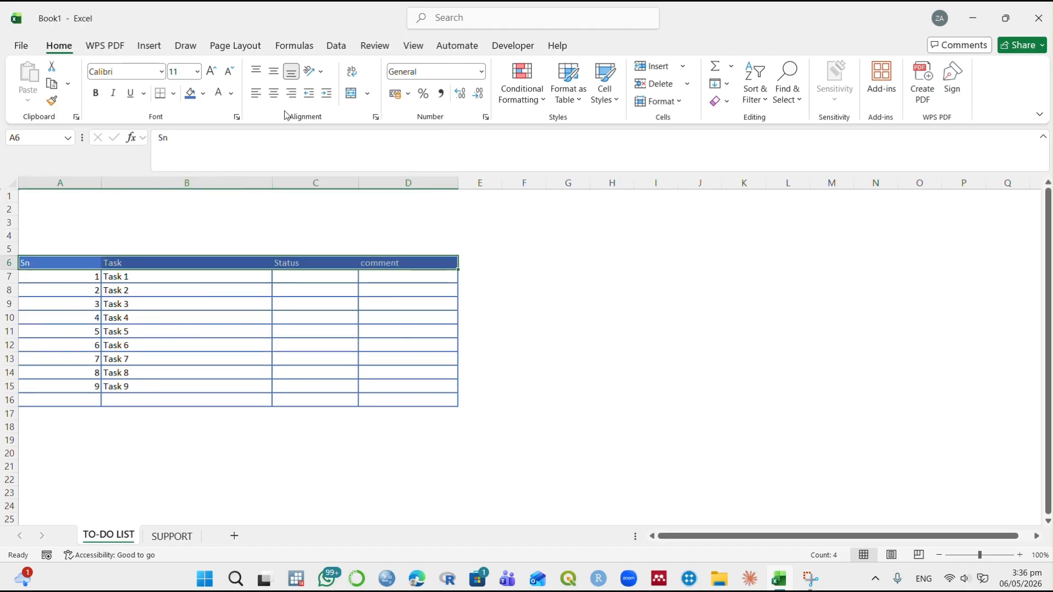
# Center and bold the header row text and increase its font size to 14.
pyautogui.click(273, 93)
pyautogui.click(97, 93)
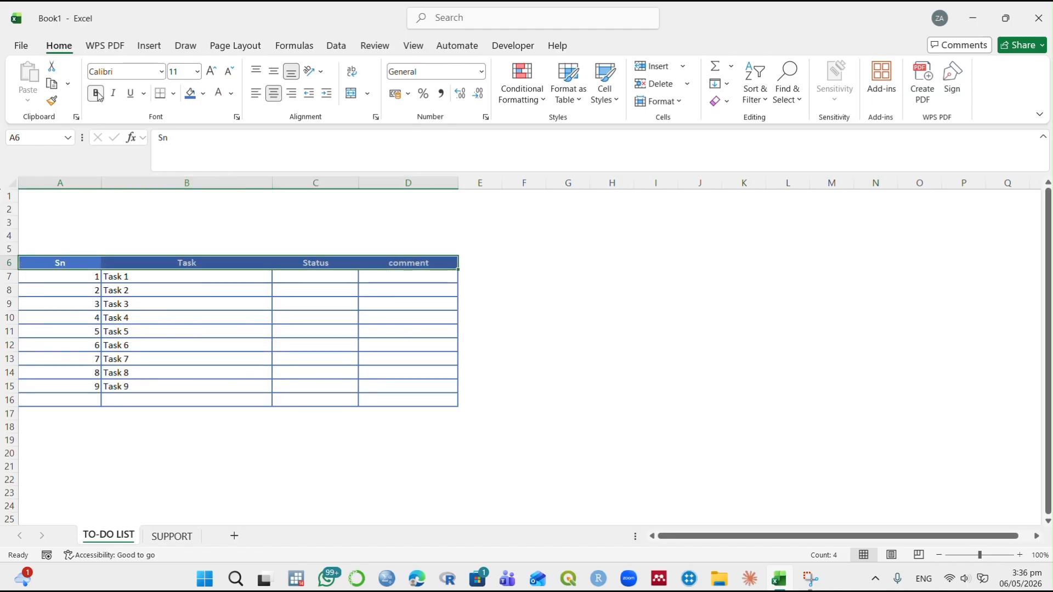
pyautogui.click(211, 71)
pyautogui.click(211, 71)
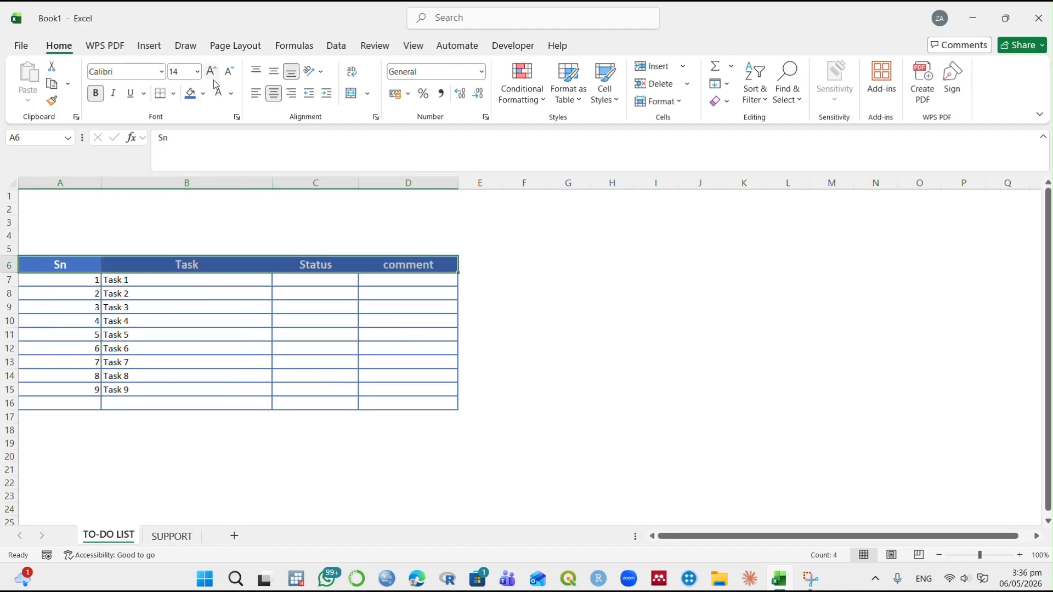
# Center the contents of column A and make the Sn column narrower.
pyautogui.click(63, 183)
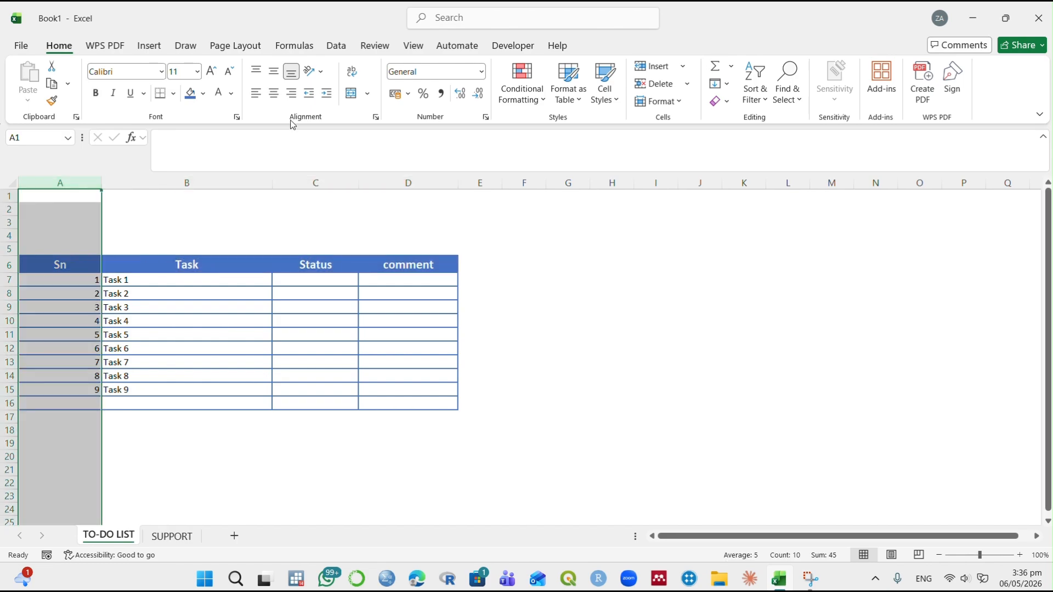
pyautogui.click(274, 93)
pyautogui.click(116, 294)
pyautogui.moveTo(101, 182); pyautogui.dragTo(71, 182)
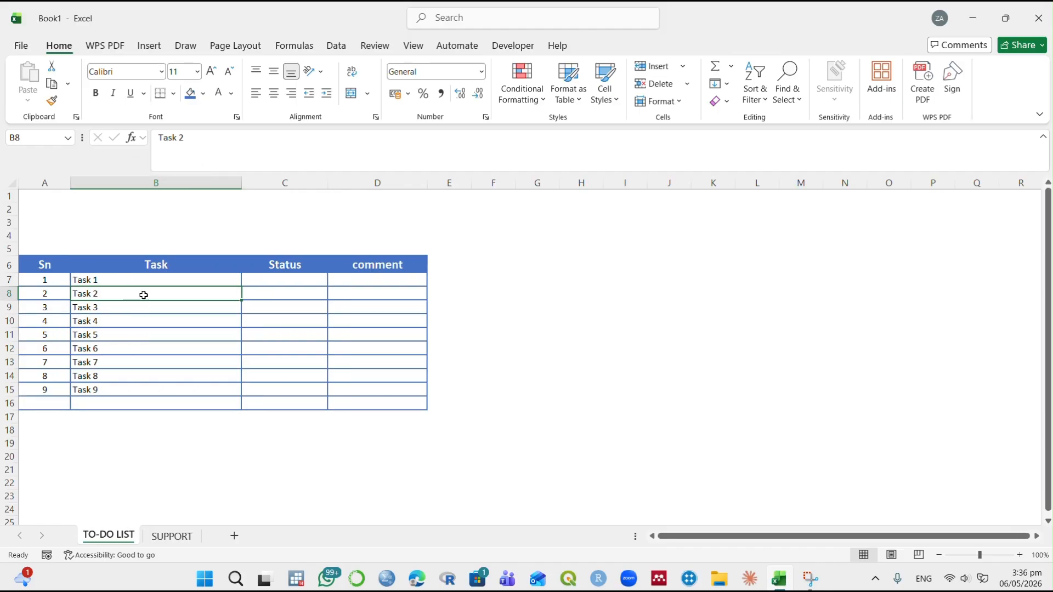
# Insert checkboxes in the Status cells C7:C15.
pyautogui.click(181, 282)
pyautogui.click(265, 280)
pyautogui.moveTo(275, 281); pyautogui.dragTo(259, 390)
pyautogui.click(154, 48)
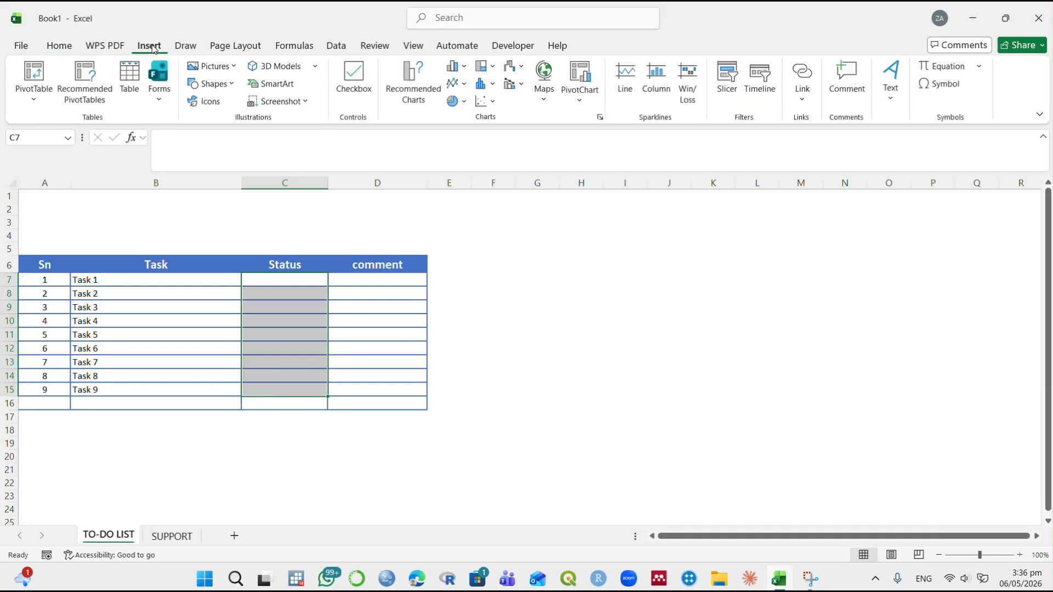
pyautogui.click(356, 76)
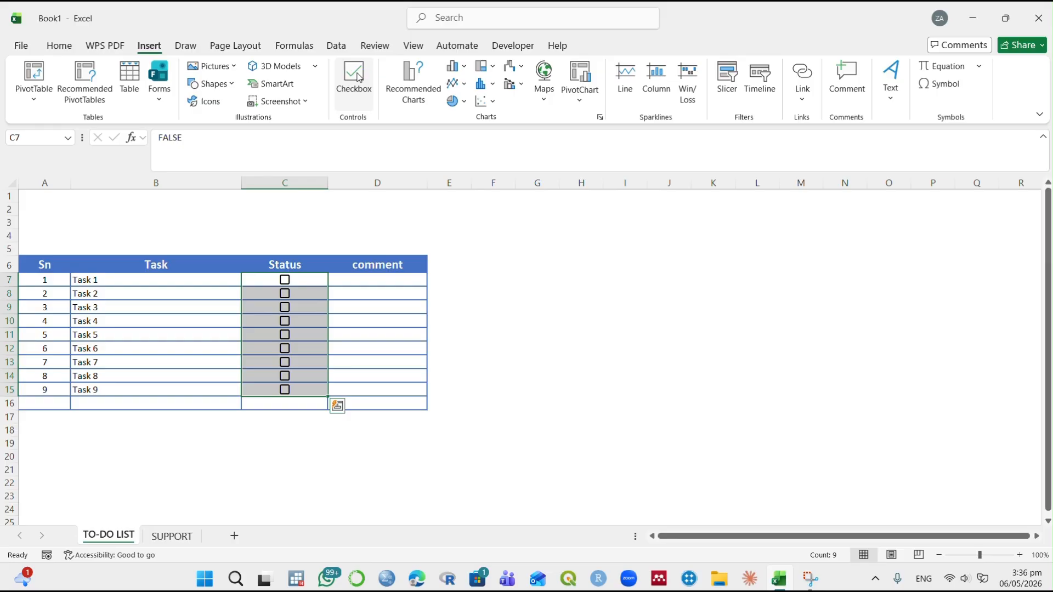
# Set the font color of the Status checkboxes in C7:C15 to the blue theme color.
pyautogui.click(58, 46)
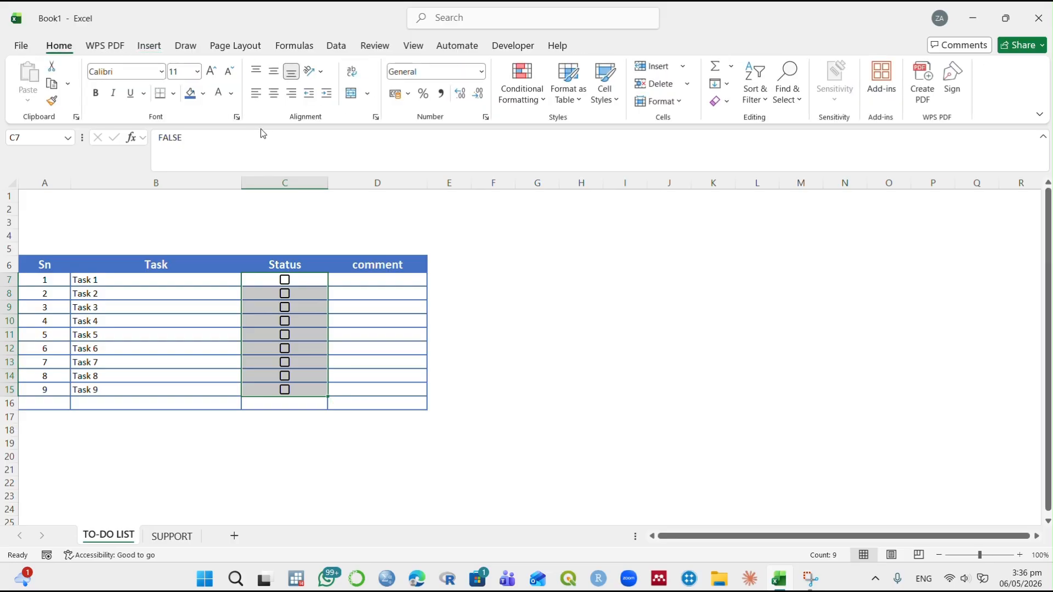
pyautogui.click(231, 93)
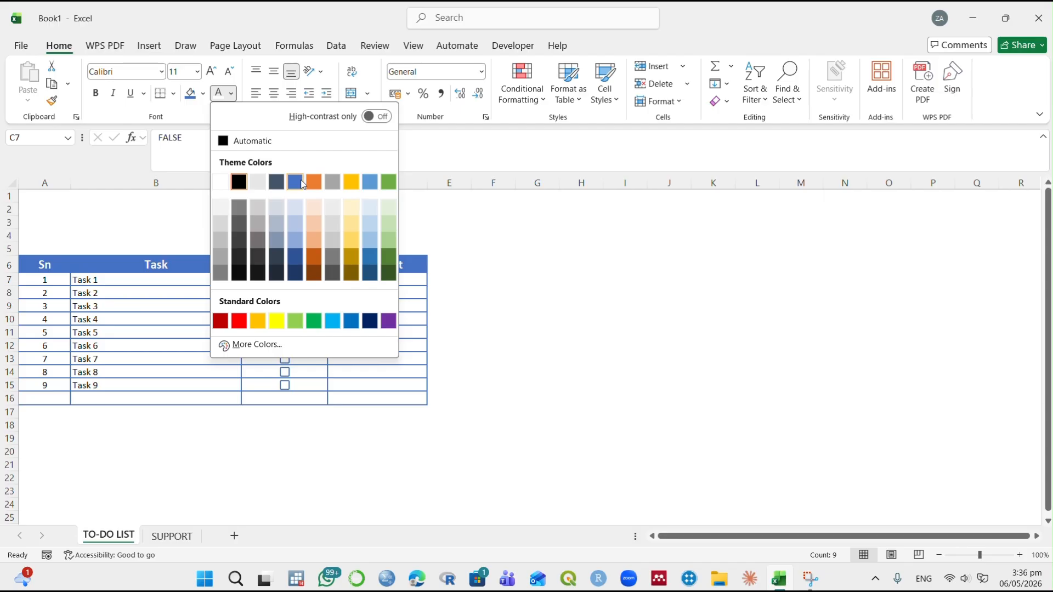
pyautogui.click(303, 184)
pyautogui.click(357, 285)
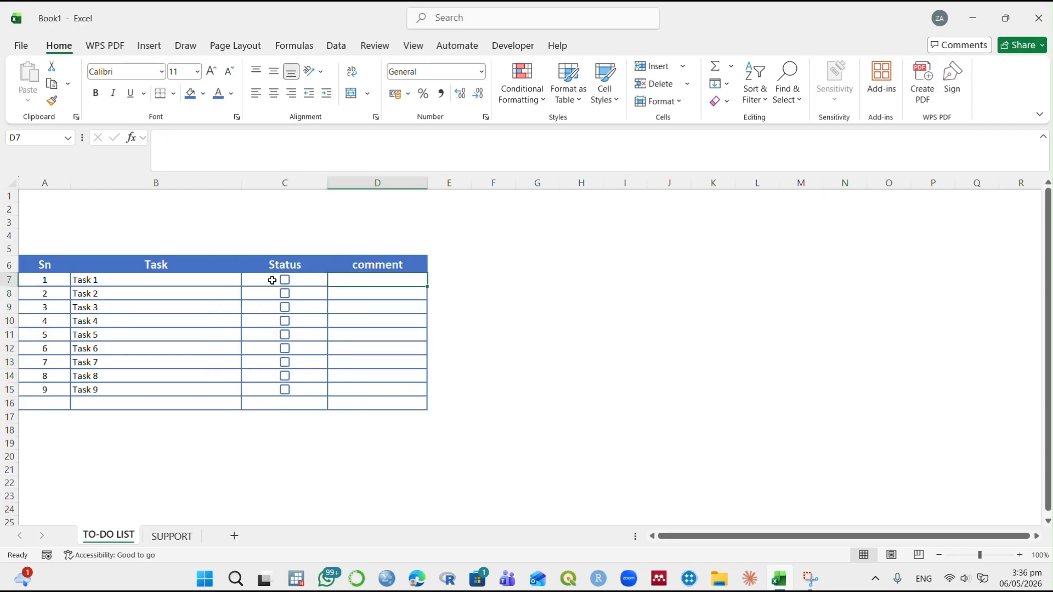
# Toggle the Task 1 status checkbox in C7 on and off to test it.
pyautogui.click(272, 281)
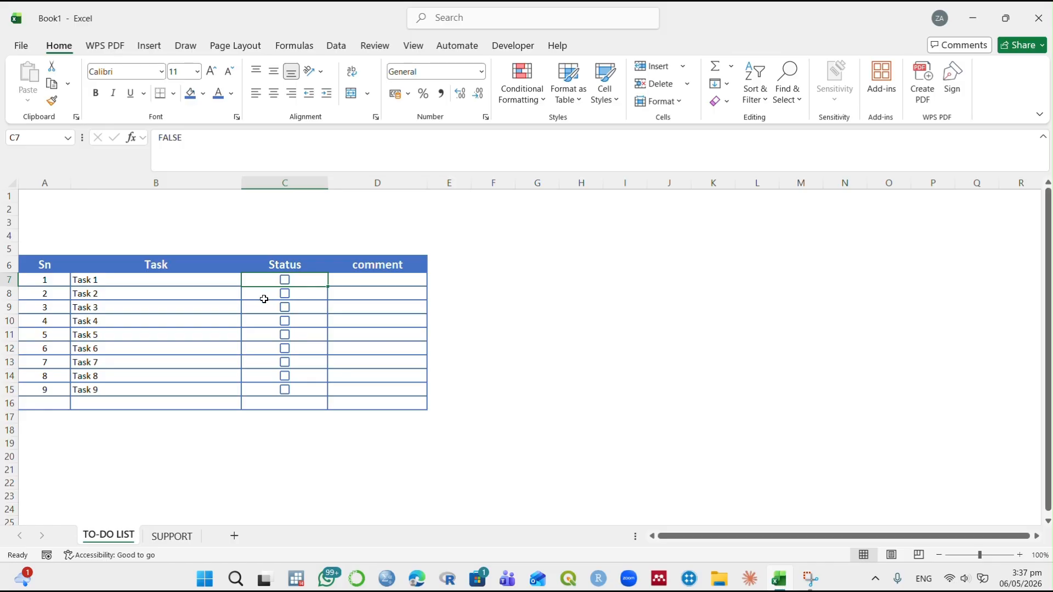
pyautogui.click(286, 281)
pyautogui.click(289, 282)
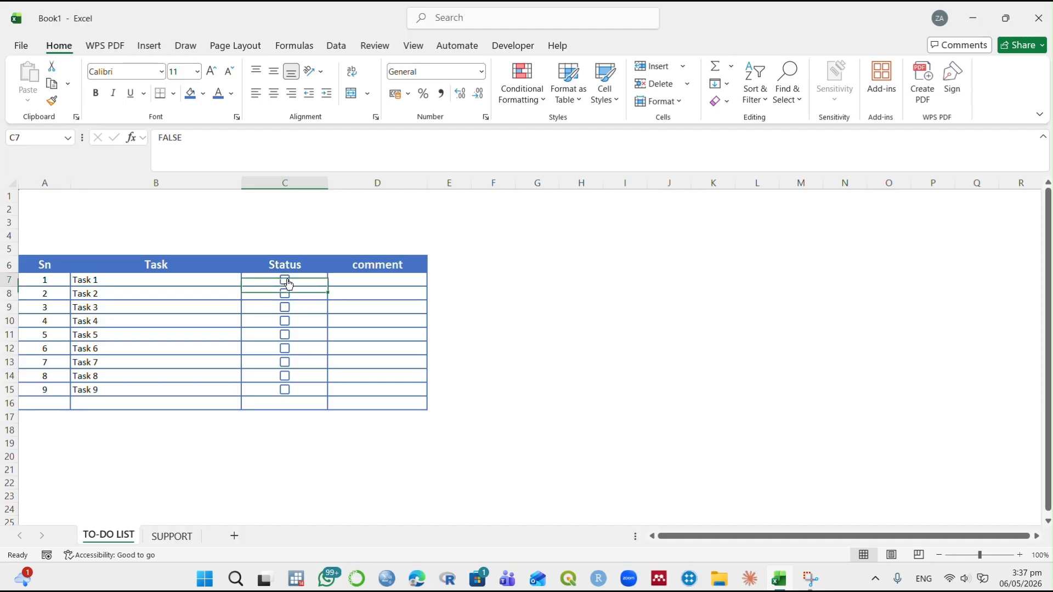
pyautogui.click(286, 281)
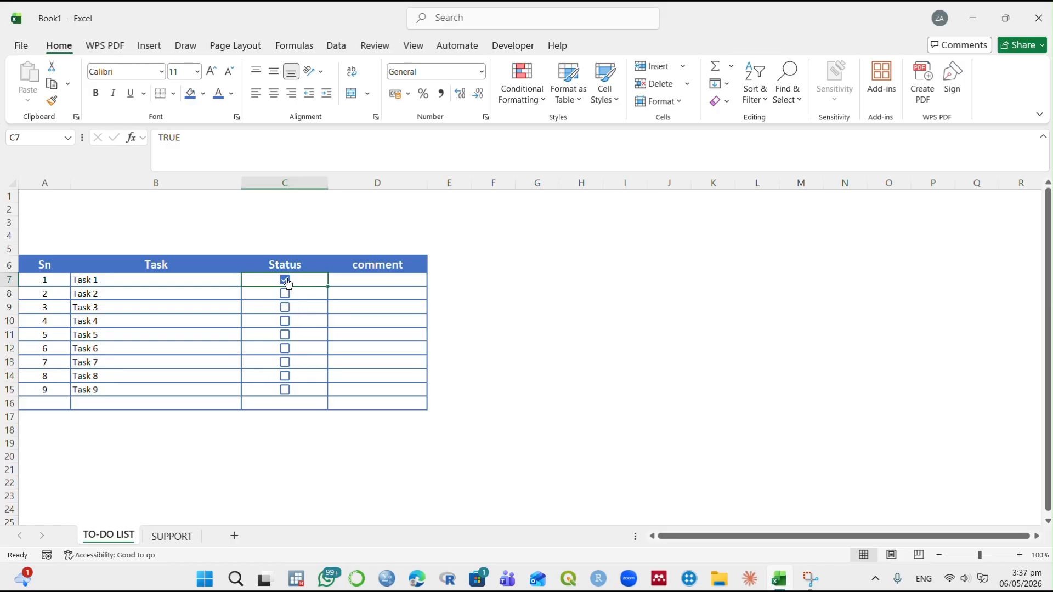
pyautogui.click(287, 281)
pyautogui.click(286, 281)
pyautogui.click(287, 282)
pyautogui.click(168, 278)
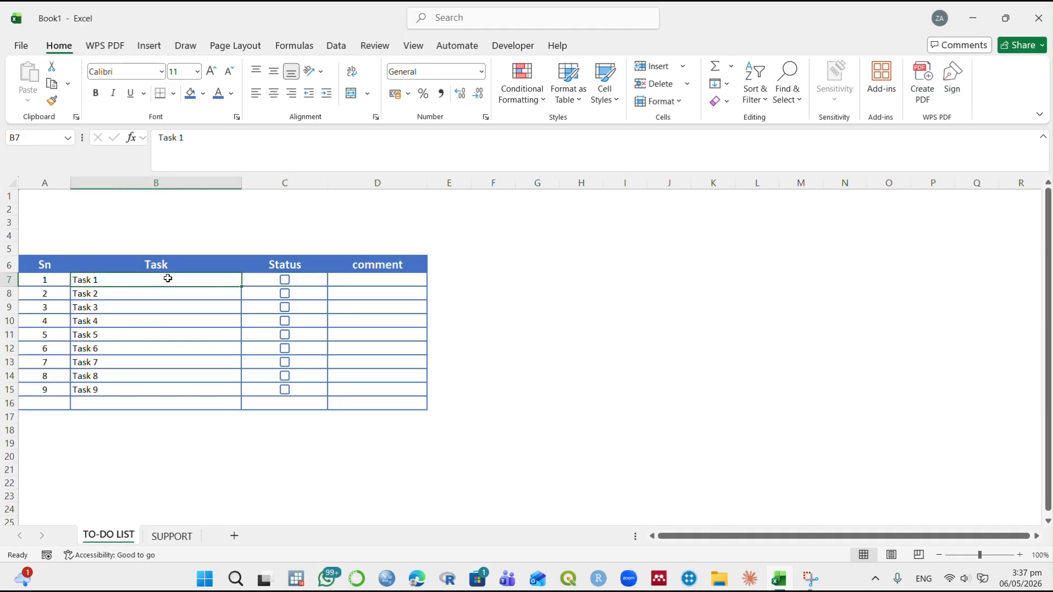
pyautogui.moveTo(168, 278); pyautogui.dragTo(159, 388)
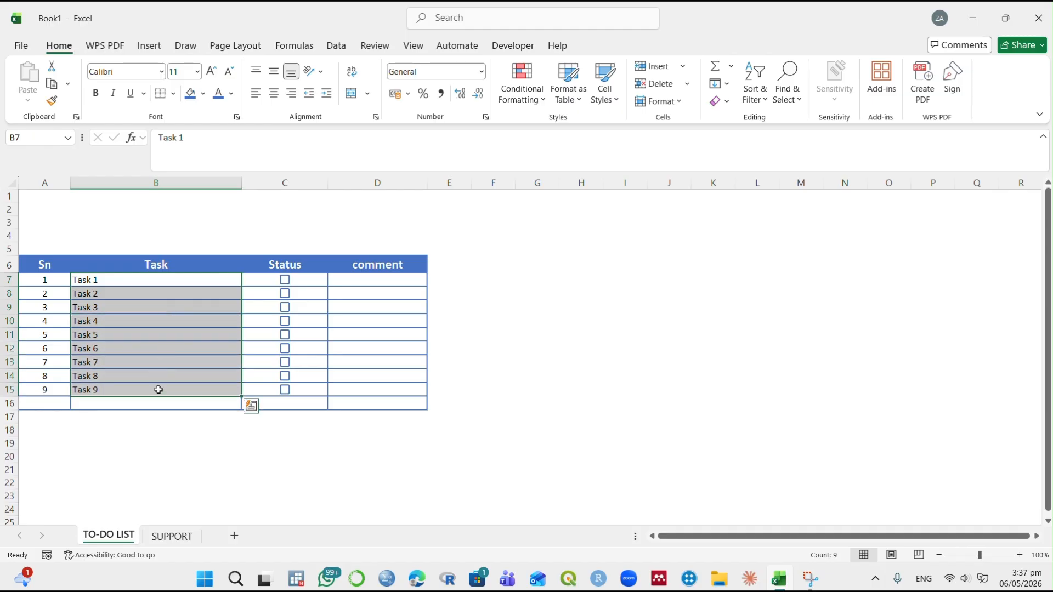
pyautogui.click(174, 284)
pyautogui.moveTo(175, 284); pyautogui.dragTo(159, 403)
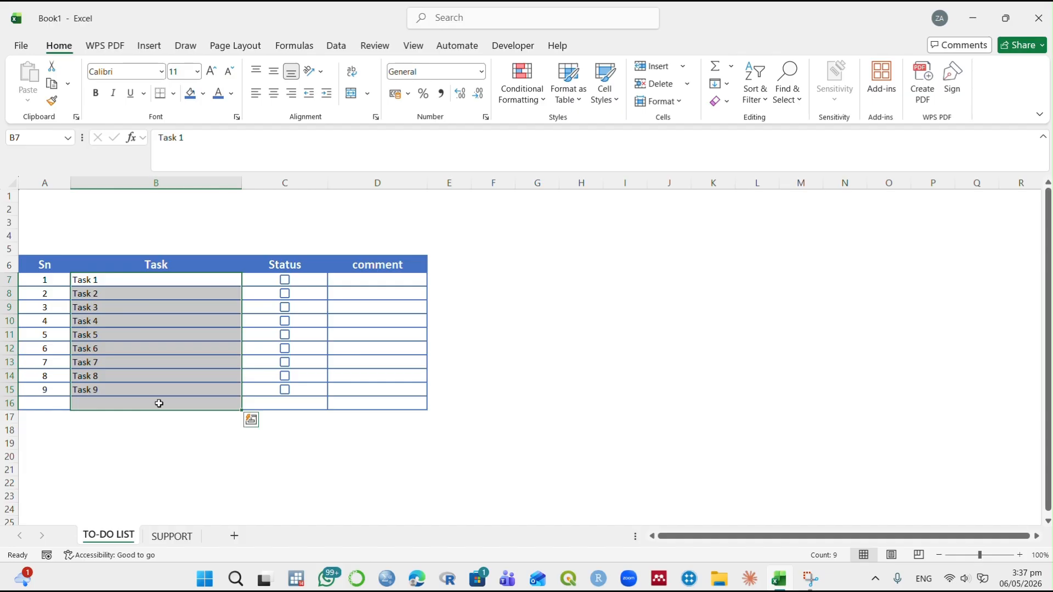
pyautogui.click(528, 90)
pyautogui.click(547, 265)
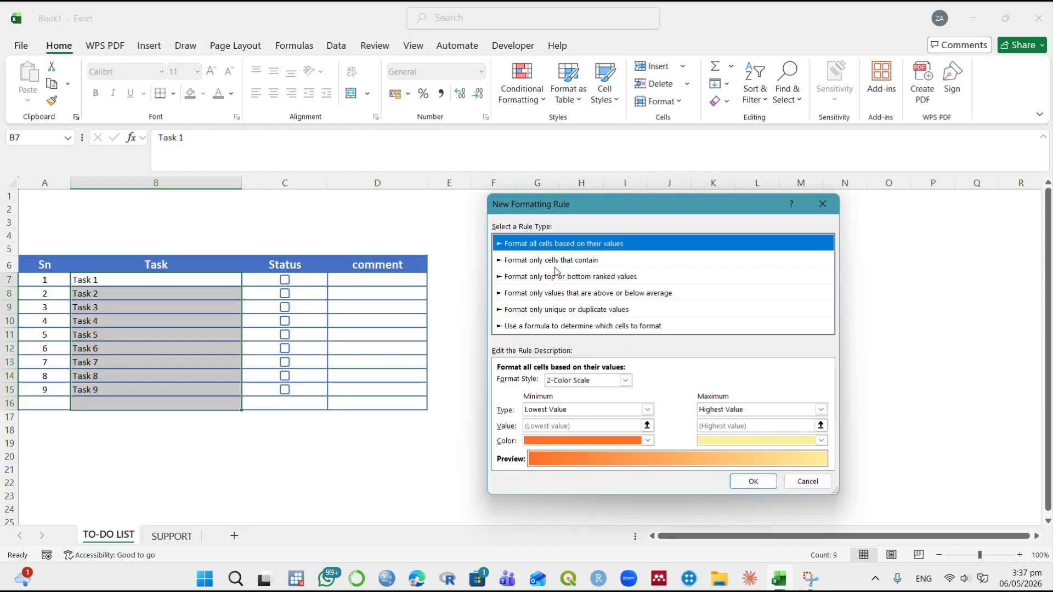
pyautogui.click(806, 481)
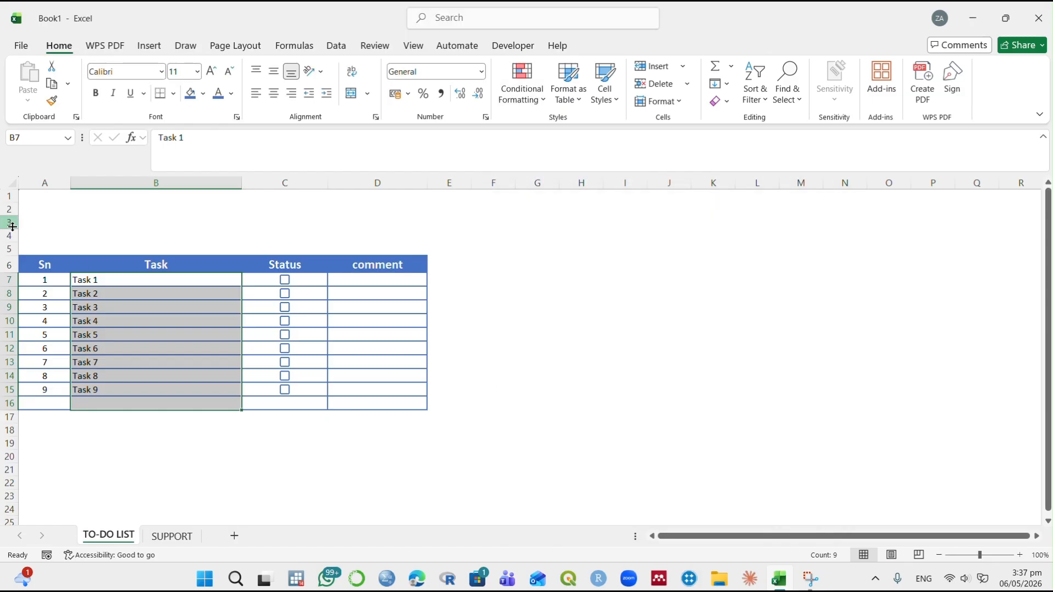
# Start a formula-based conditional formatting rule for the task cells B7:B16 using the relative formula =C7.
pyautogui.click(137, 278)
pyautogui.moveTo(136, 278); pyautogui.dragTo(129, 399)
pyautogui.hotkey('alt', 'o')
pyautogui.press('d')
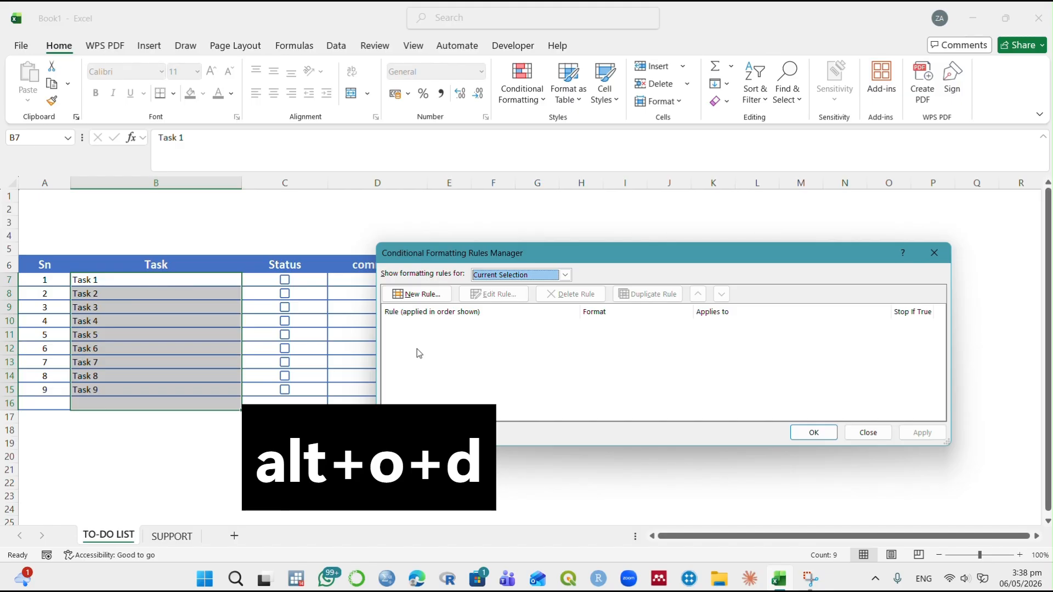
pyautogui.click(416, 294)
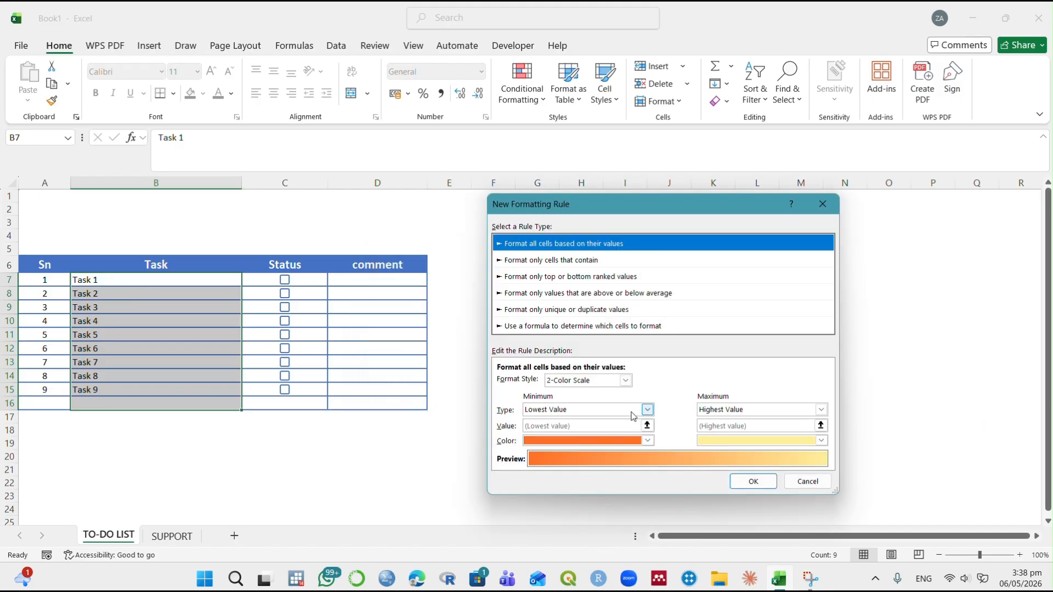
pyautogui.click(566, 327)
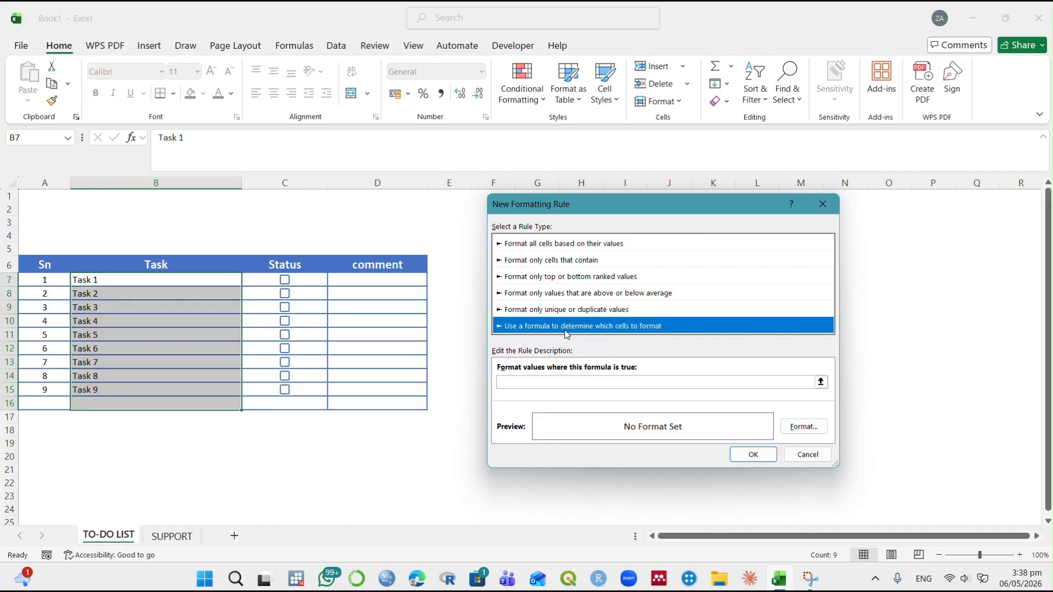
pyautogui.click(541, 384)
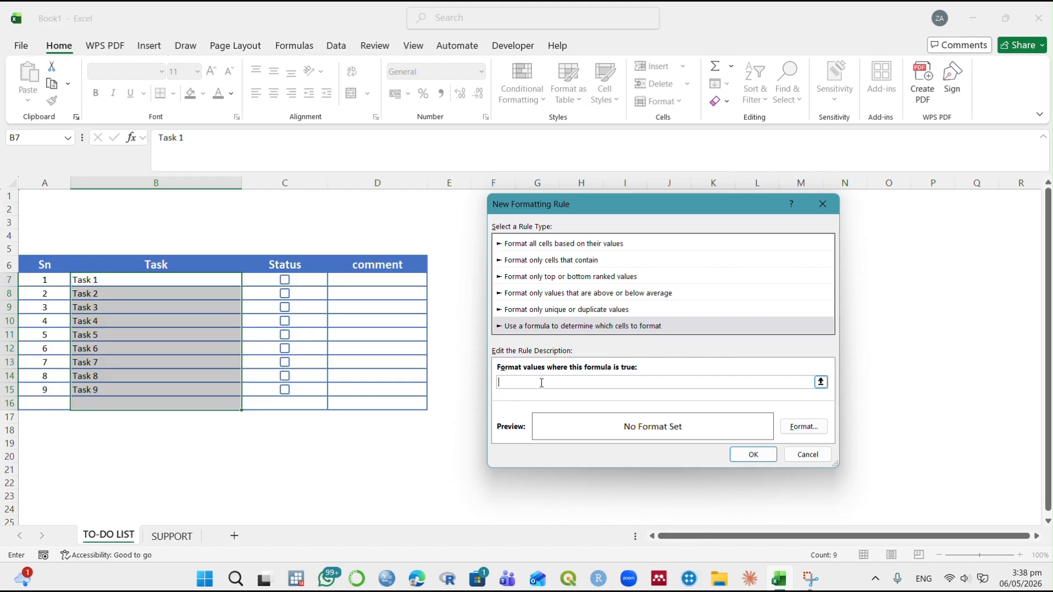
pyautogui.click(305, 283)
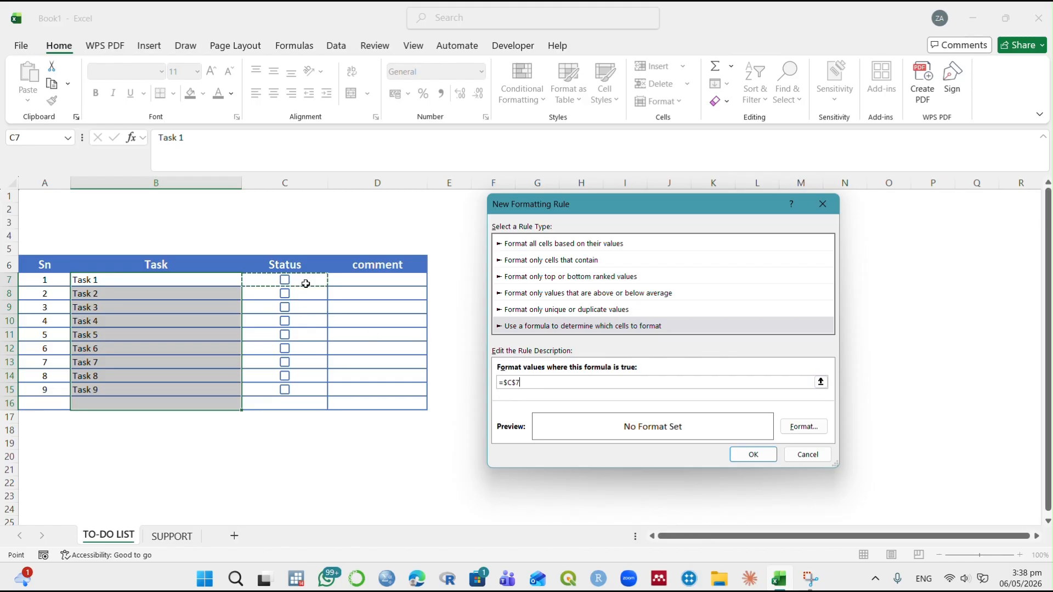
pyautogui.click(514, 384)
pyautogui.press('BackSpace')
pyautogui.click(507, 383)
pyautogui.press('BackSpace')
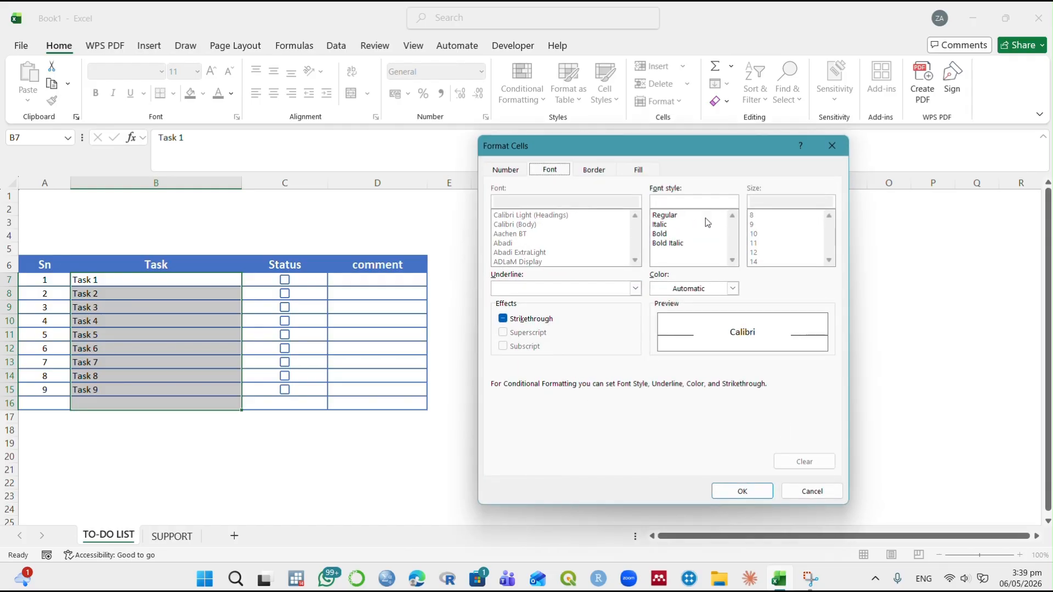
# Format the =C7 rule with strikethrough and the green theme font color, and apply it to the task cells.
pyautogui.click(504, 320)
pyautogui.click(732, 289)
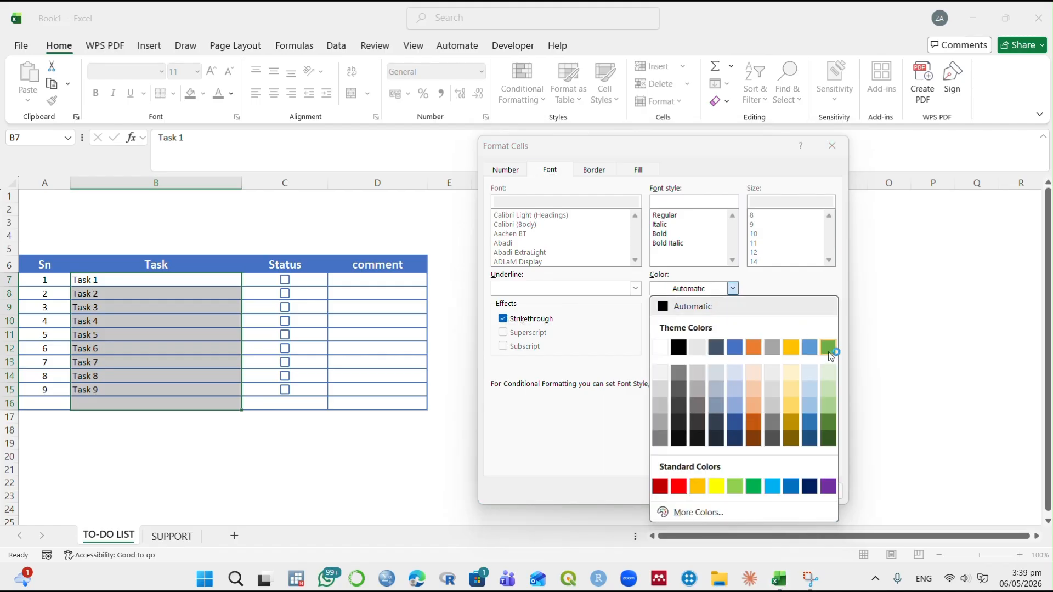
pyautogui.click(829, 349)
pyautogui.click(728, 489)
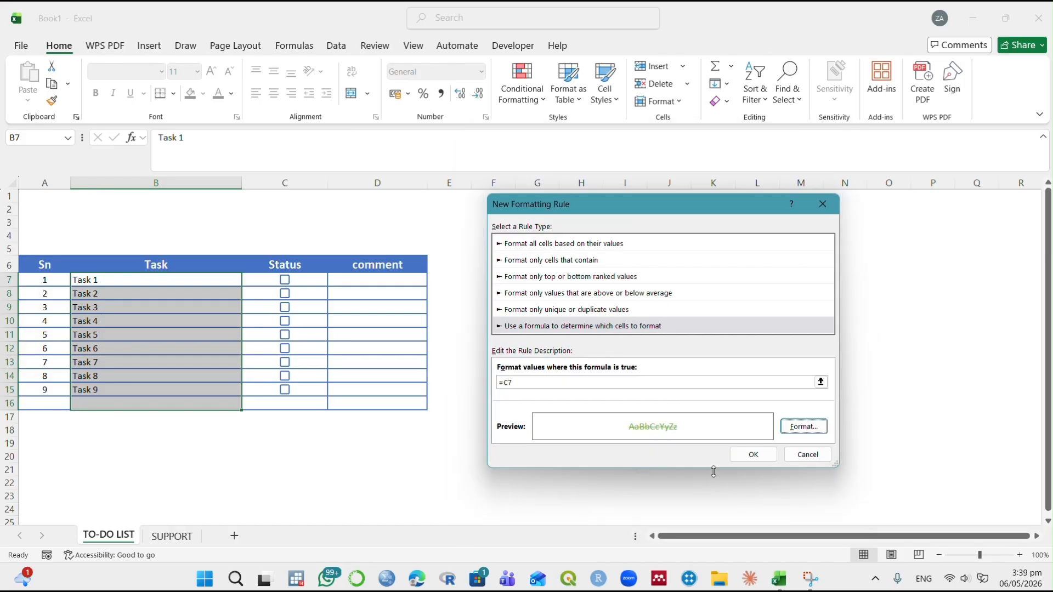
pyautogui.click(752, 454)
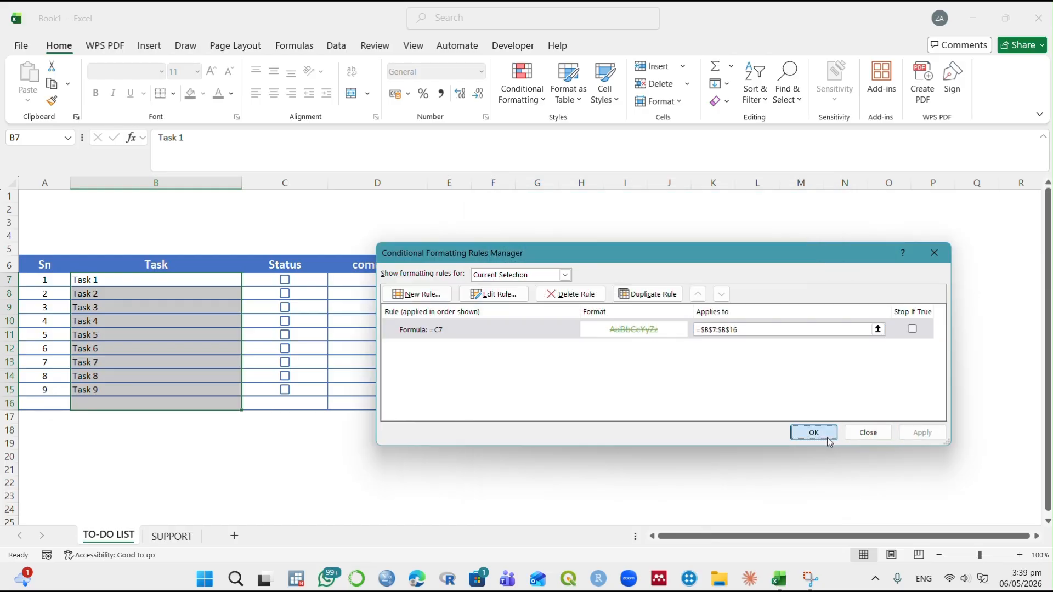
pyautogui.click(814, 433)
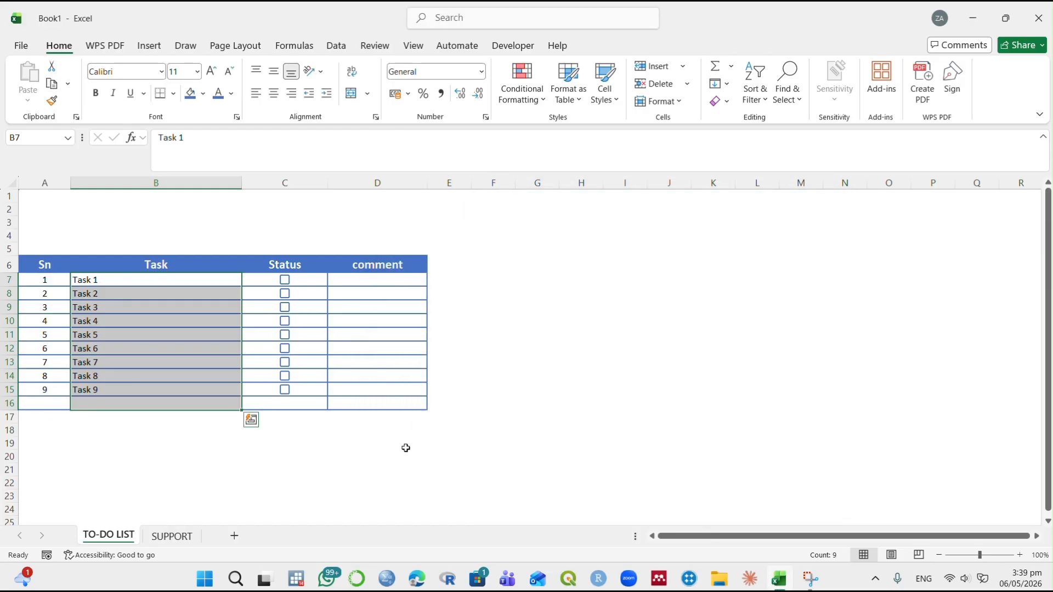
# Tick the Status checkboxes for Task 1 through Task 6 in C7:C12.
pyautogui.click(284, 280)
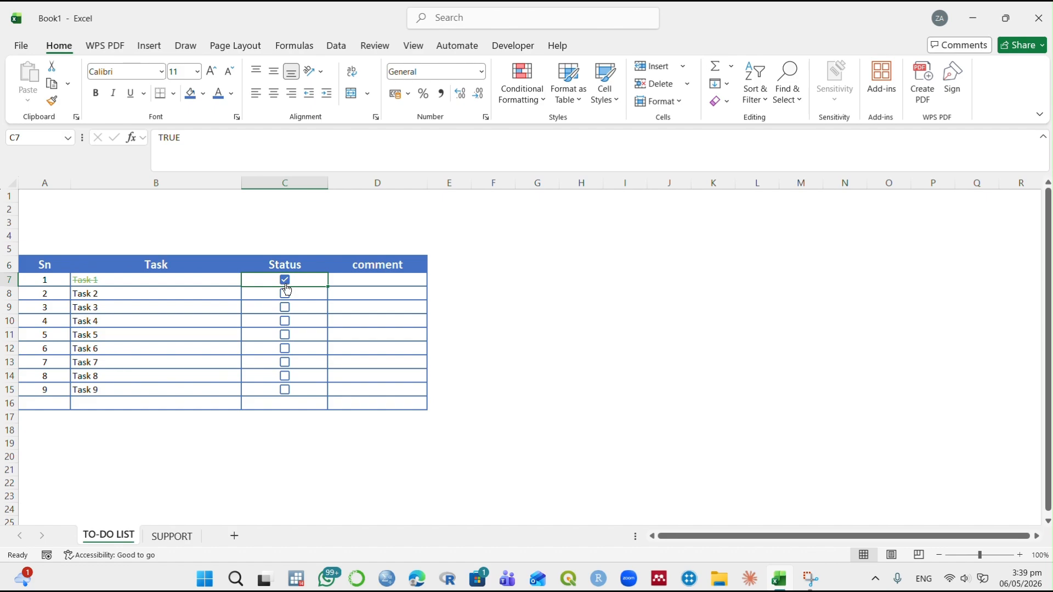
pyautogui.click(284, 294)
pyautogui.click(285, 307)
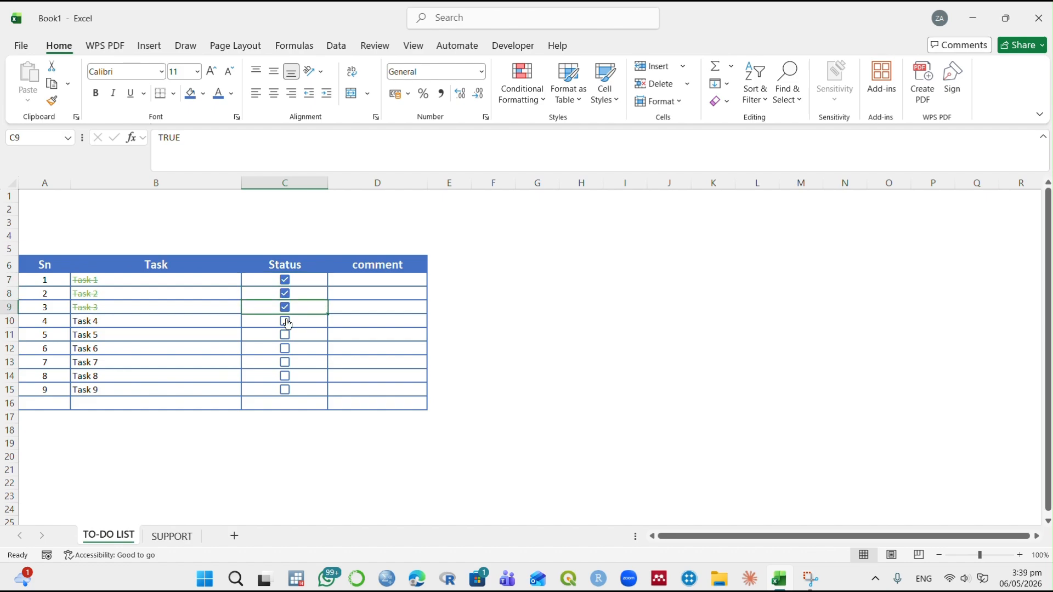
pyautogui.click(284, 324)
pyautogui.click(285, 321)
pyautogui.click(284, 335)
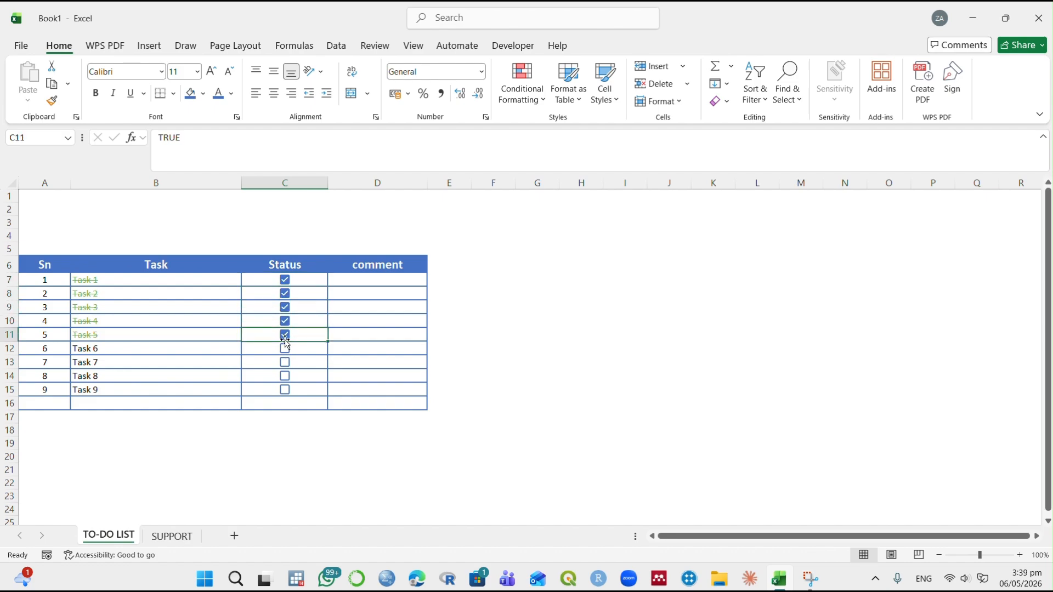
pyautogui.click(285, 349)
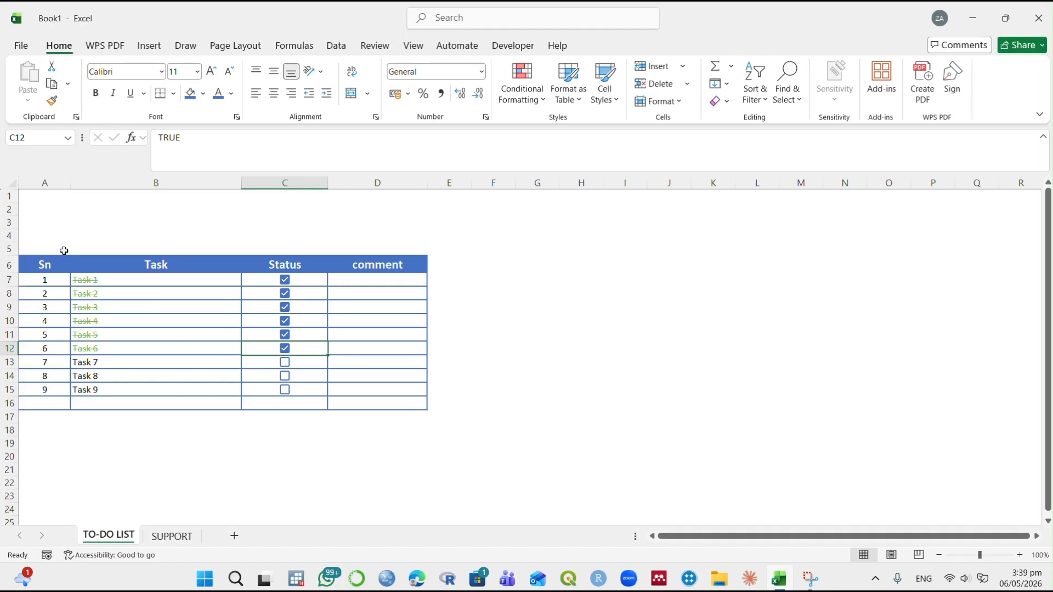
# Merge and center cells A1:D1 above the table on the TO-DO LIST sheet.
pyautogui.click(167, 535)
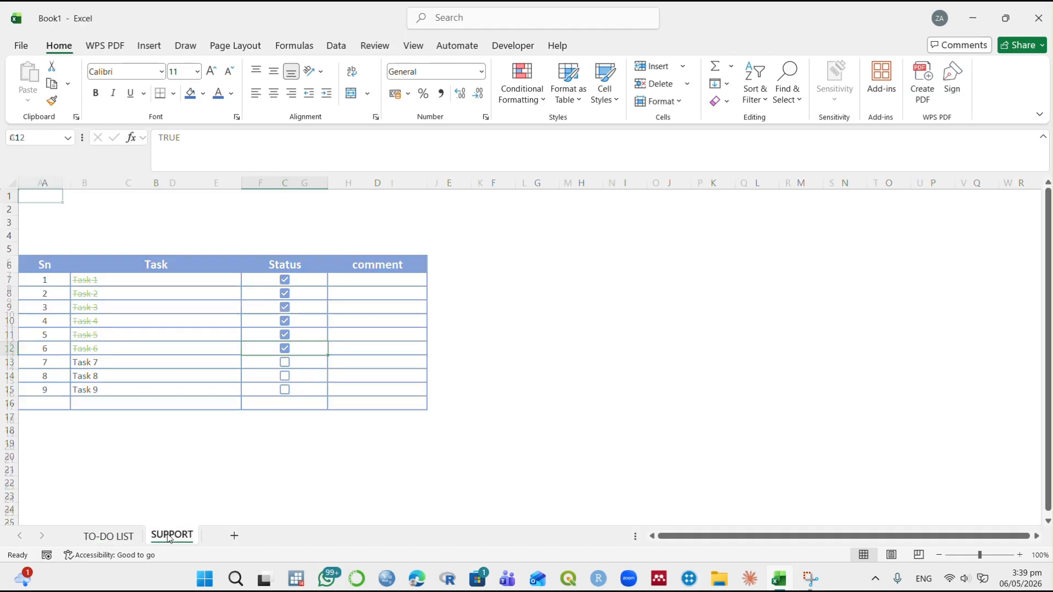
pyautogui.click(109, 535)
pyautogui.click(34, 199)
pyautogui.moveTo(35, 198); pyautogui.dragTo(364, 199)
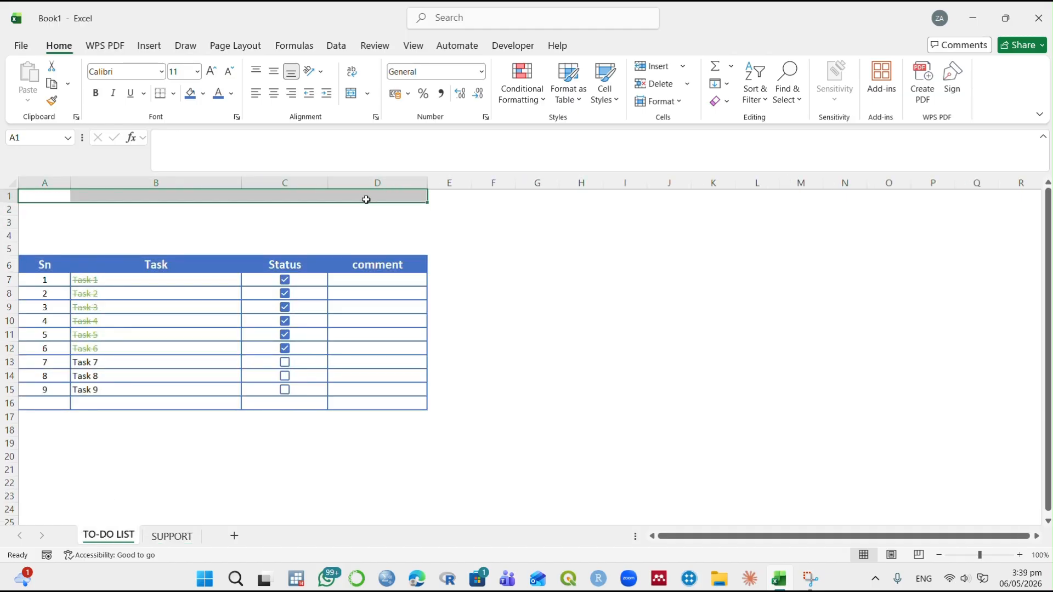
pyautogui.click(351, 95)
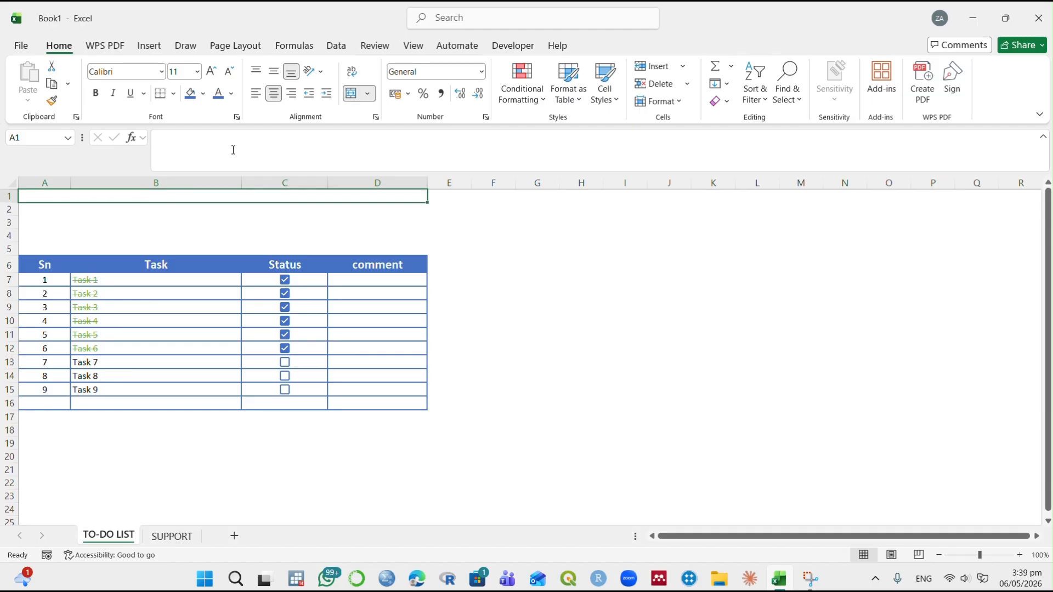
# Fill the merged title cell with blue, set its font color to white and make row 1 taller.
pyautogui.click(190, 94)
pyautogui.click(231, 93)
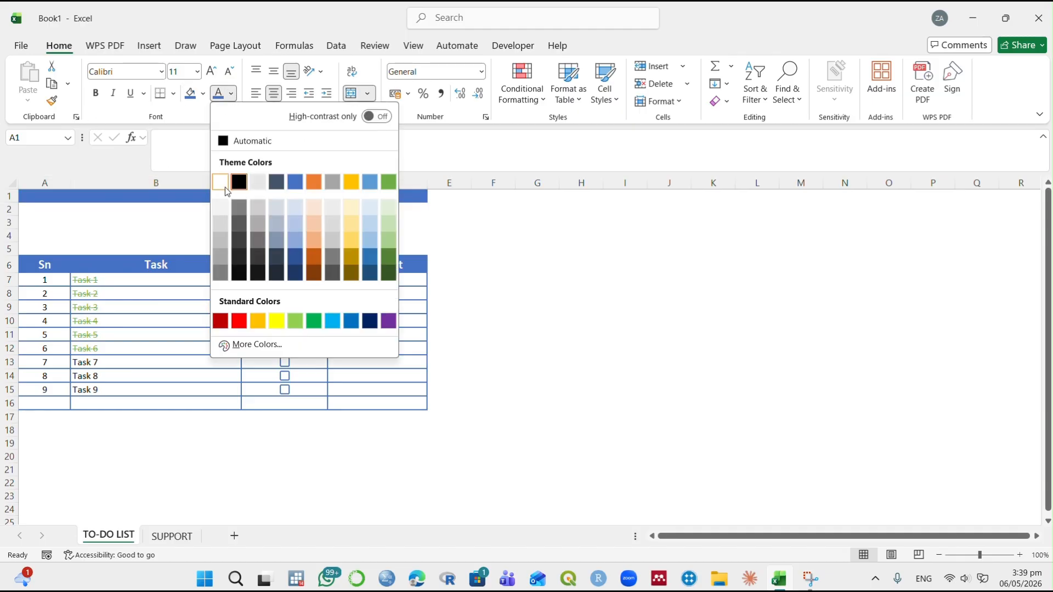
pyautogui.click(225, 180)
pyautogui.moveTo(14, 204); pyautogui.dragTo(14, 218)
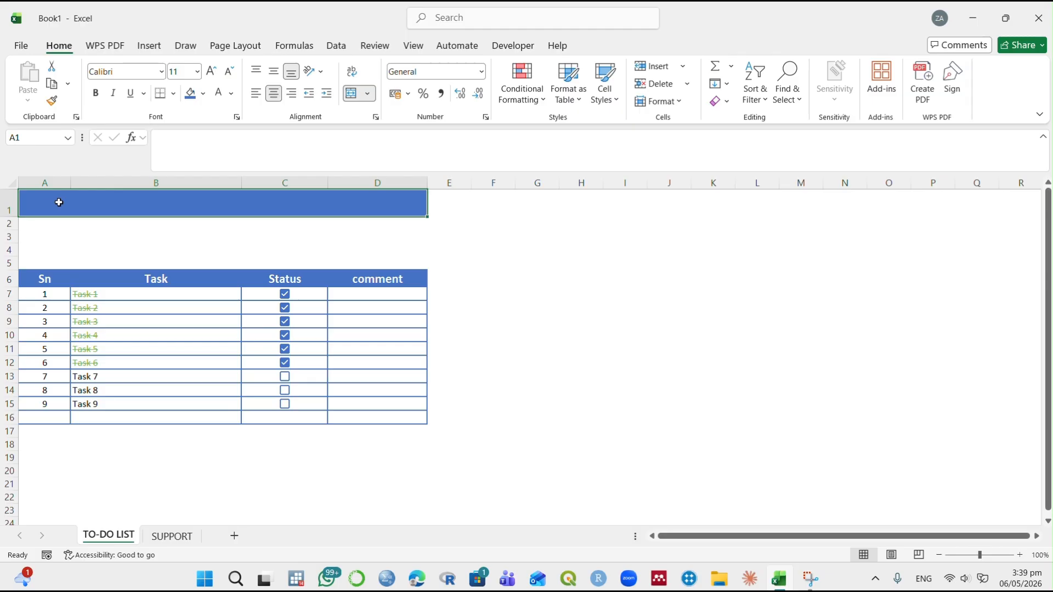
# Enter the title TO-DO LIST in the merged cell A1.
pyautogui.doubleClick(64, 203)
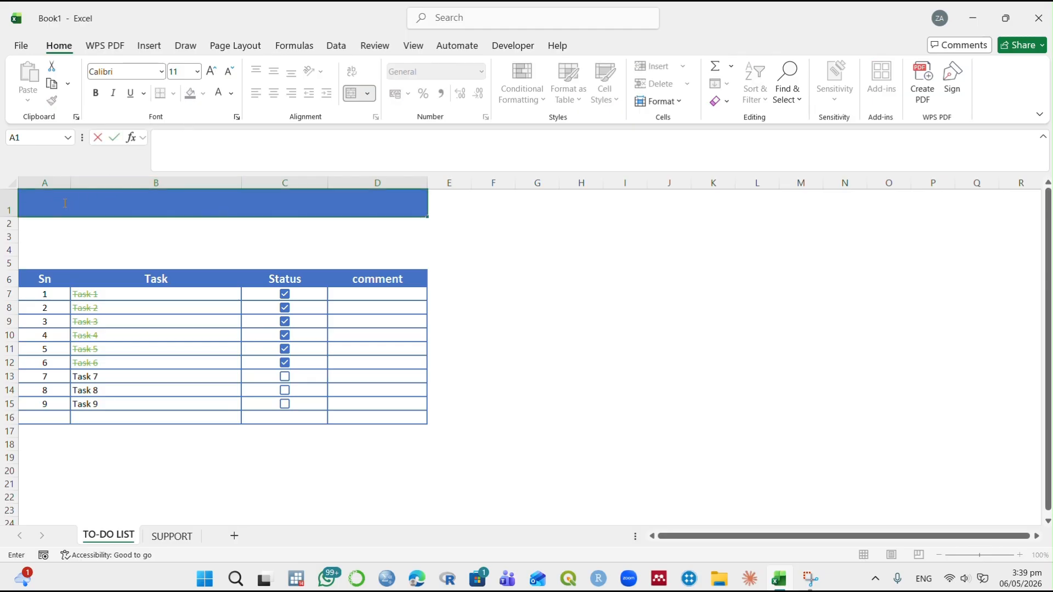
pyautogui.press('capslock')
pyautogui.write('TO-')
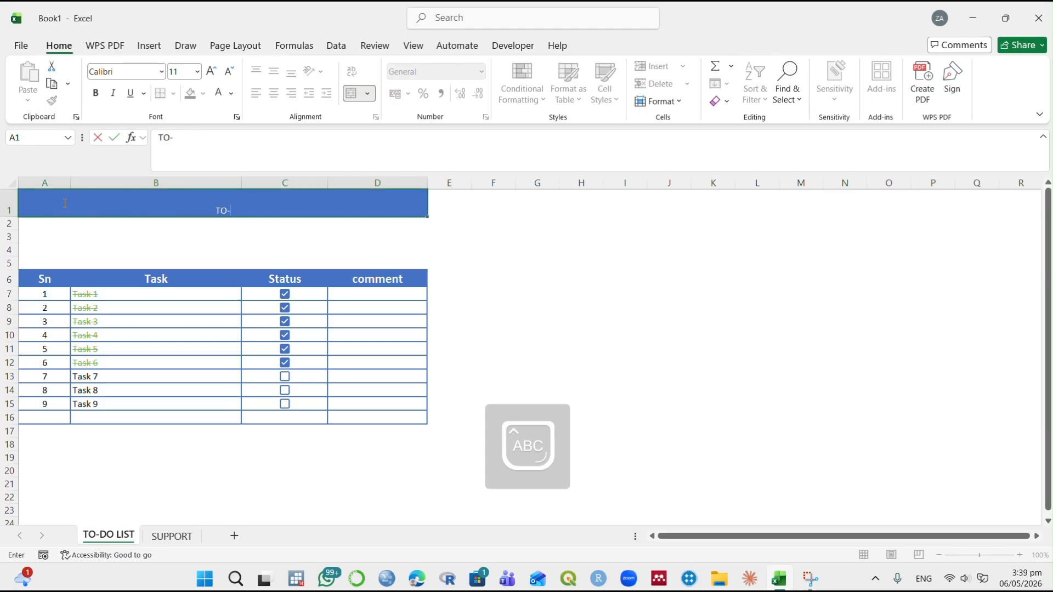
pyautogui.write('DO LIST')
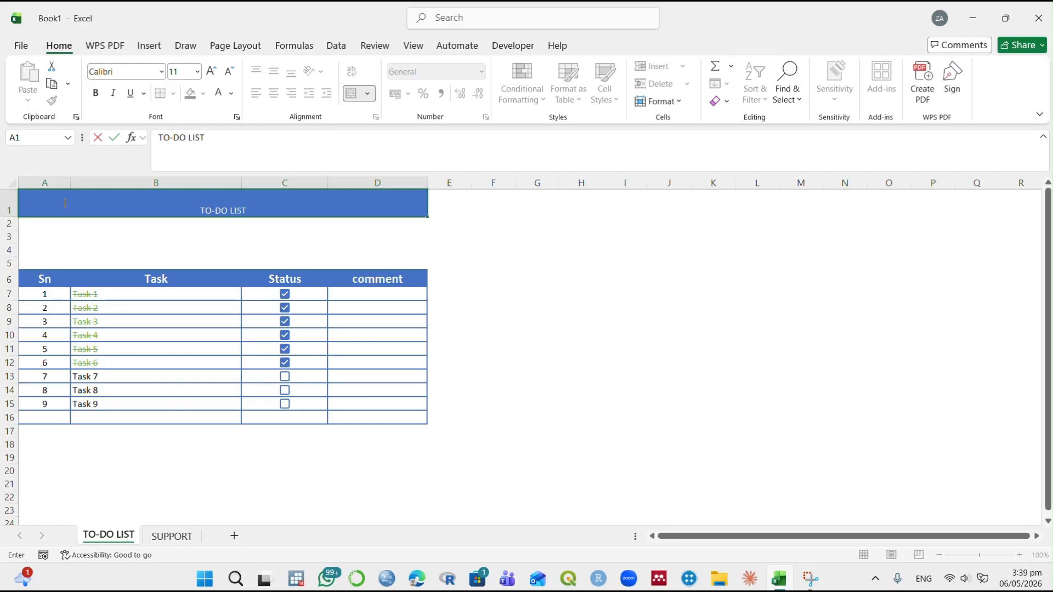
pyautogui.hotkey('ctrl', 'Return')
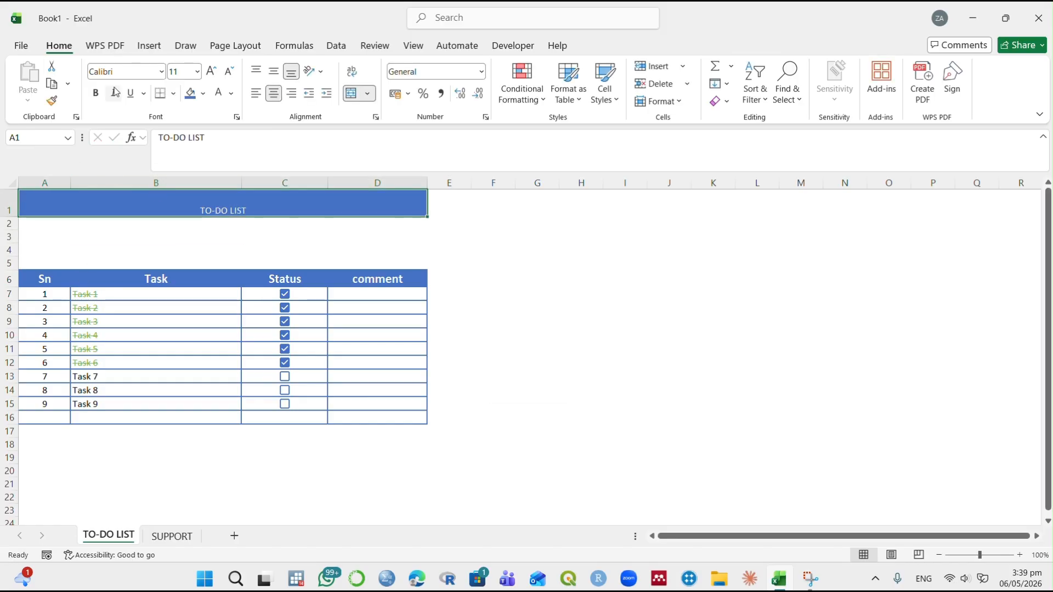
# Make the TO-DO LIST title bold, increase its font size to 12 and align it vertically to the middle.
pyautogui.click(95, 92)
pyautogui.click(216, 70)
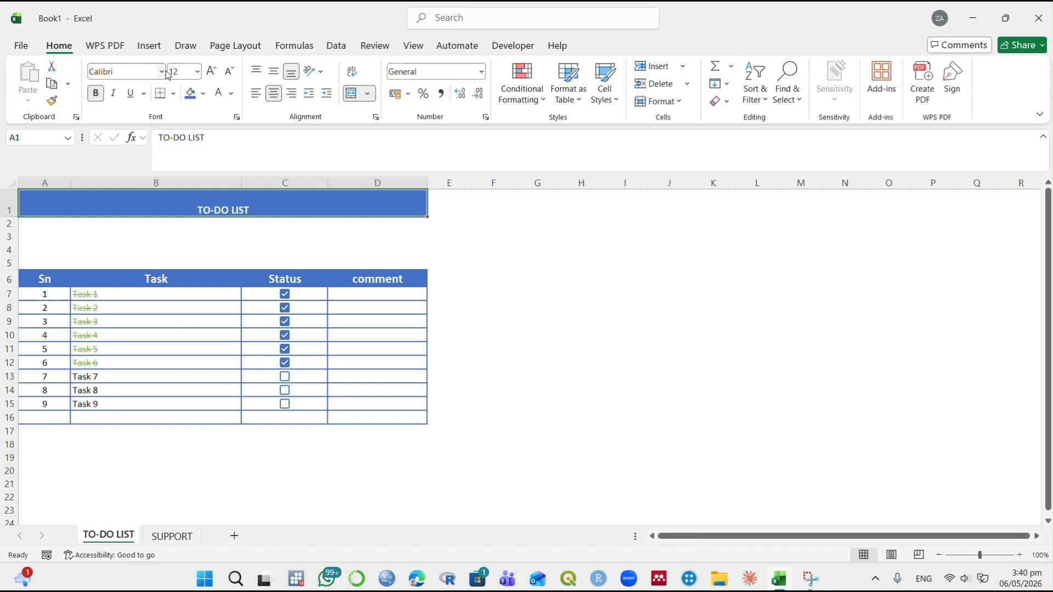
pyautogui.click(274, 72)
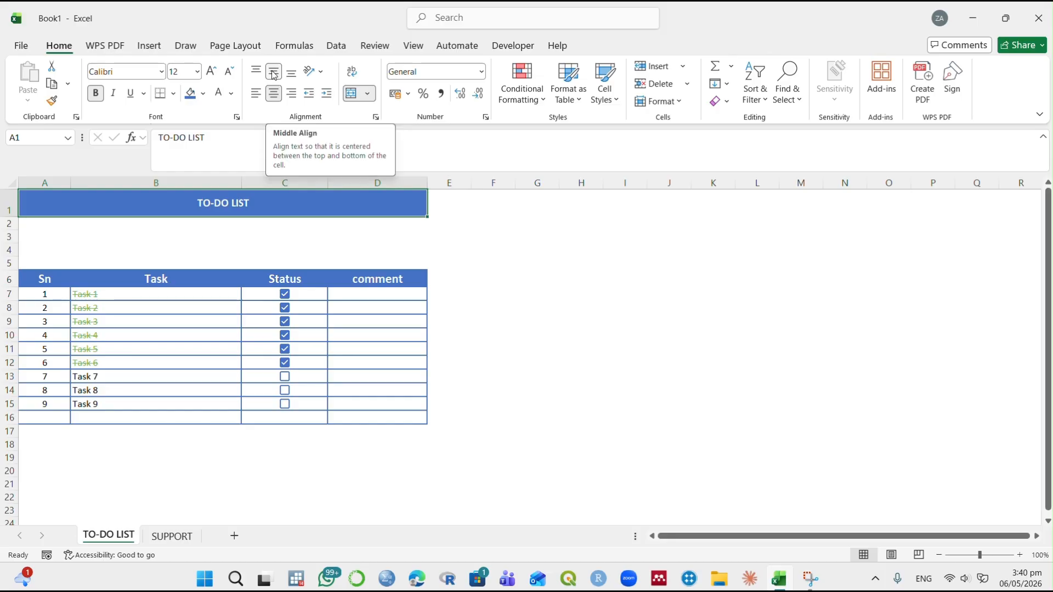
# Fill cells C3, E3 and G3 on the SUPPORT sheet with blue.
pyautogui.click(172, 536)
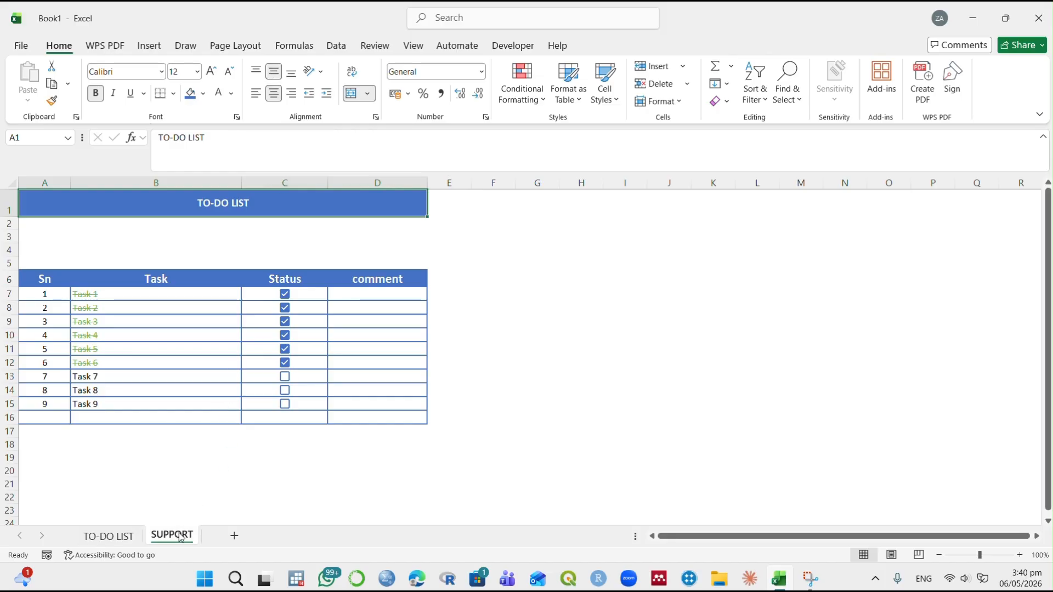
pyautogui.click(122, 223)
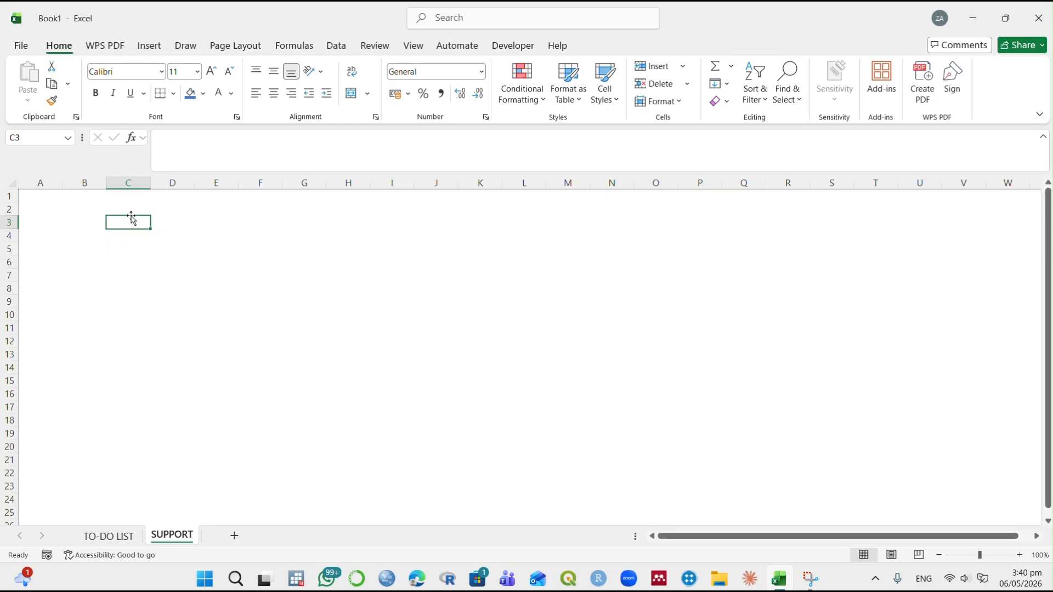
pyautogui.click(190, 93)
pyautogui.click(227, 221)
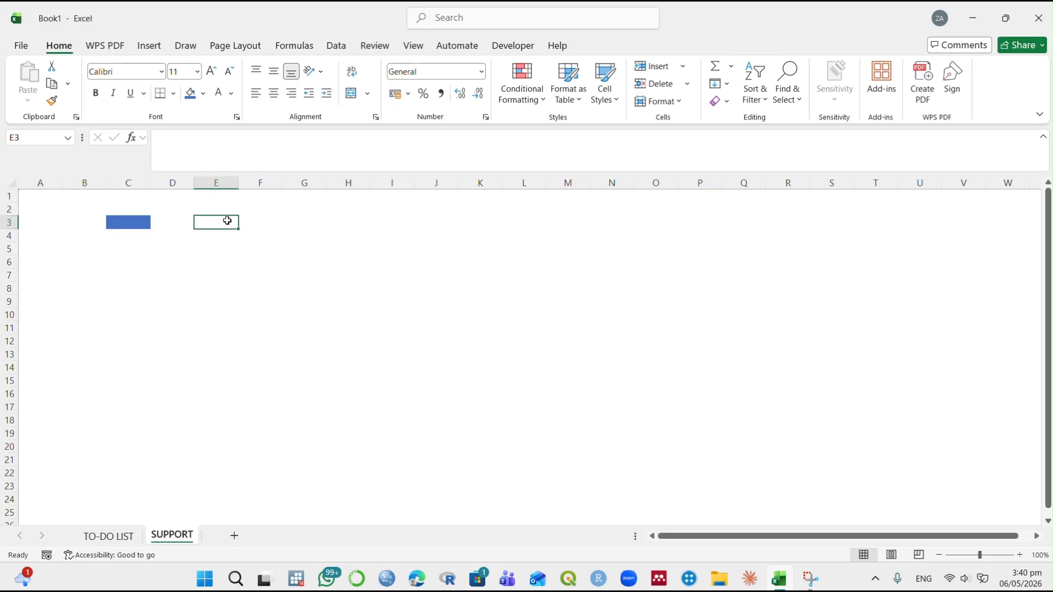
pyautogui.click(190, 93)
pyautogui.click(306, 222)
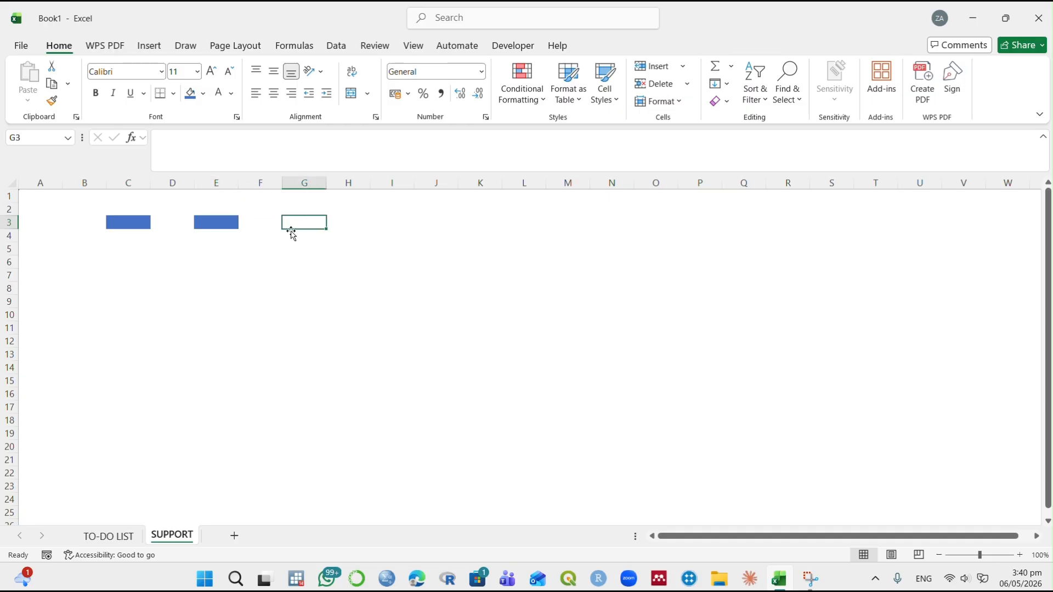
pyautogui.click(189, 93)
# Change the fill of cell E3 to orange and the fill of cell G3 to green.
pyautogui.click(223, 220)
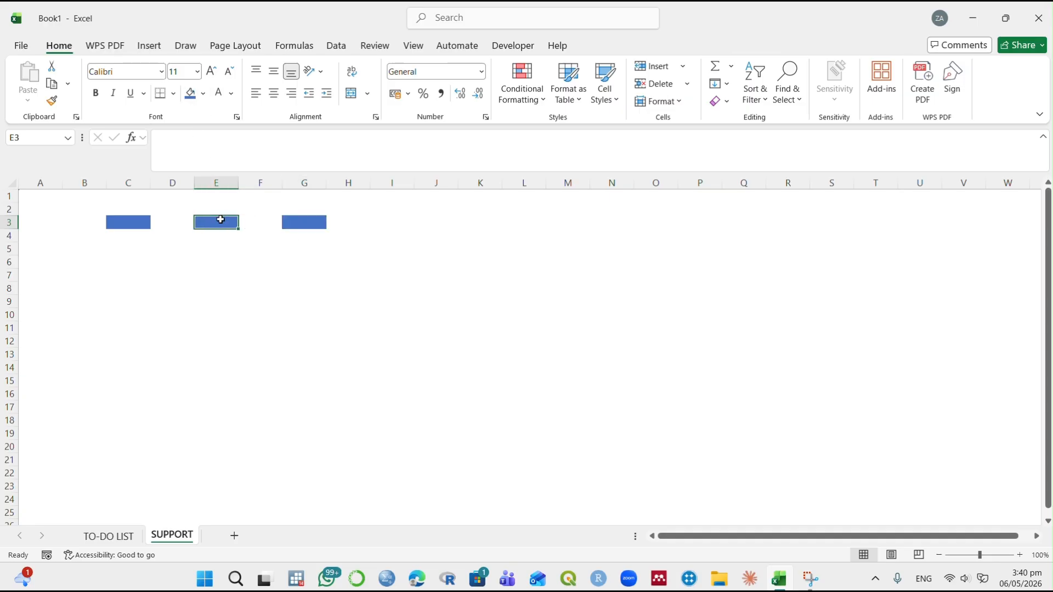
pyautogui.click(203, 94)
pyautogui.click(286, 161)
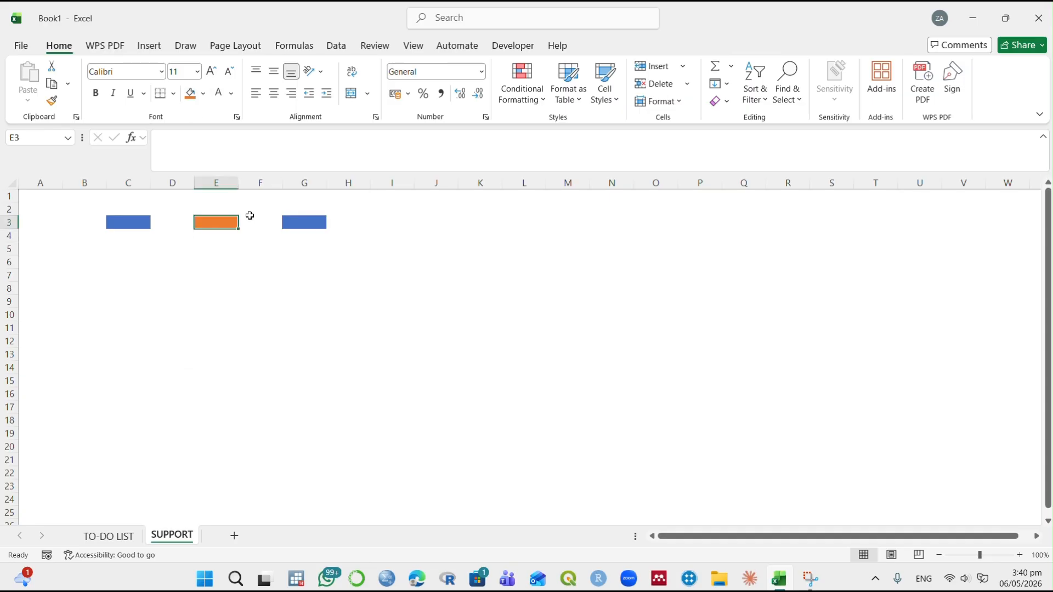
pyautogui.click(297, 221)
pyautogui.click(203, 93)
pyautogui.click(356, 160)
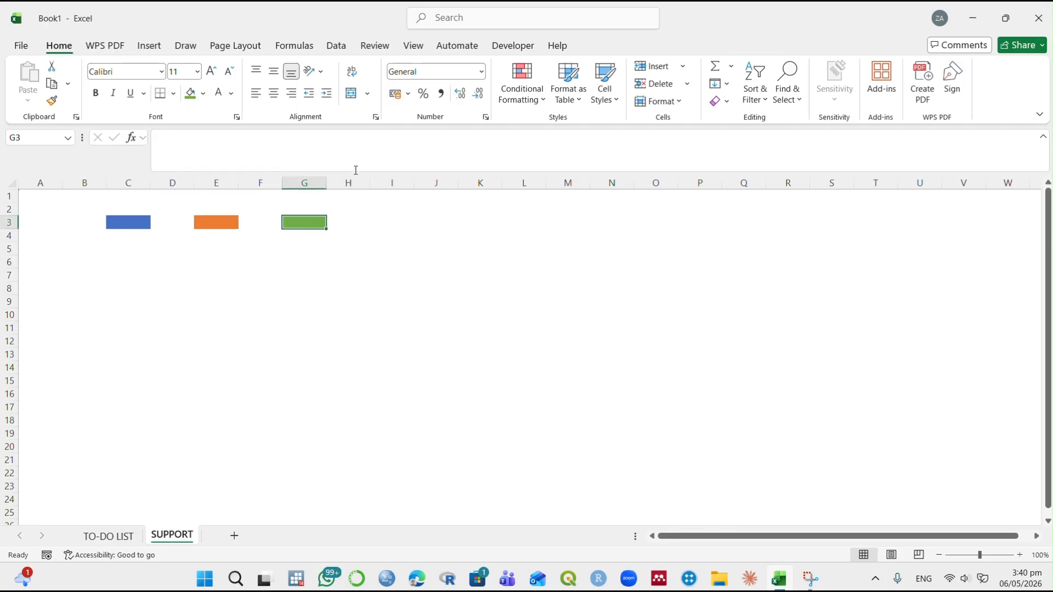
# Merge and center C4:C5, and copy that formatting to E4:E5 and G4:G5 with Format Painter.
pyautogui.moveTo(121, 232)
pyautogui.mouseDown()
pyautogui.moveTo(119, 249)
pyautogui.moveTo(127, 233)
pyautogui.moveTo(132, 246)
pyautogui.mouseUp()
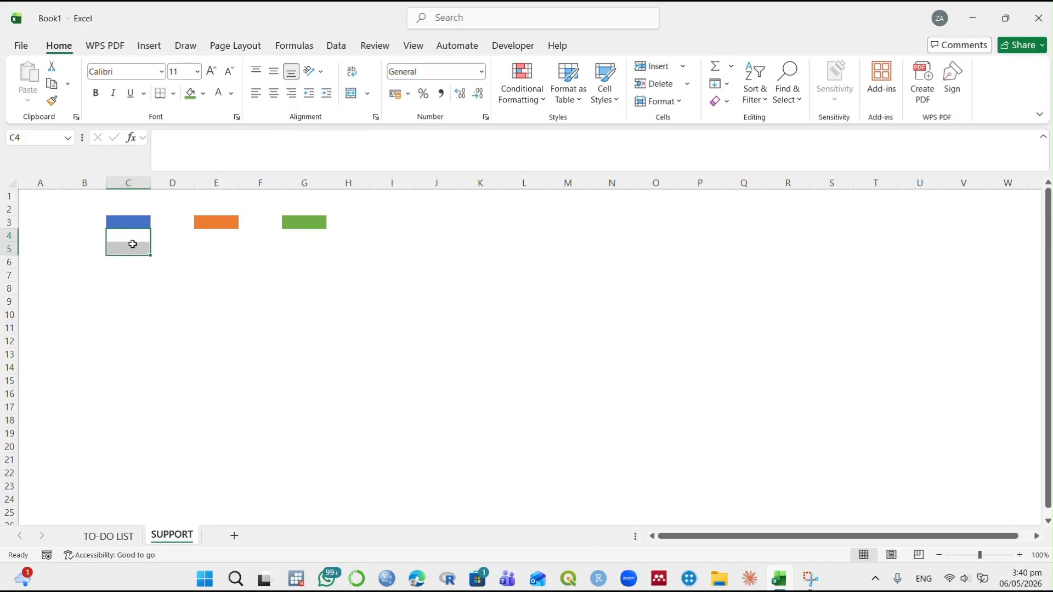
pyautogui.click(351, 93)
pyautogui.click(53, 100)
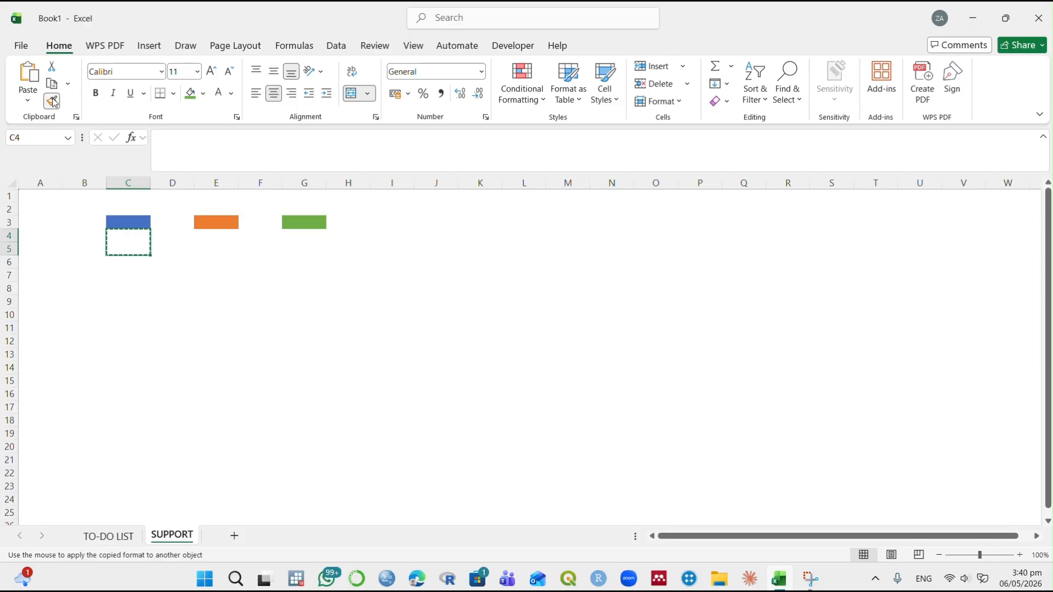
pyautogui.click(203, 234)
pyautogui.click(299, 236)
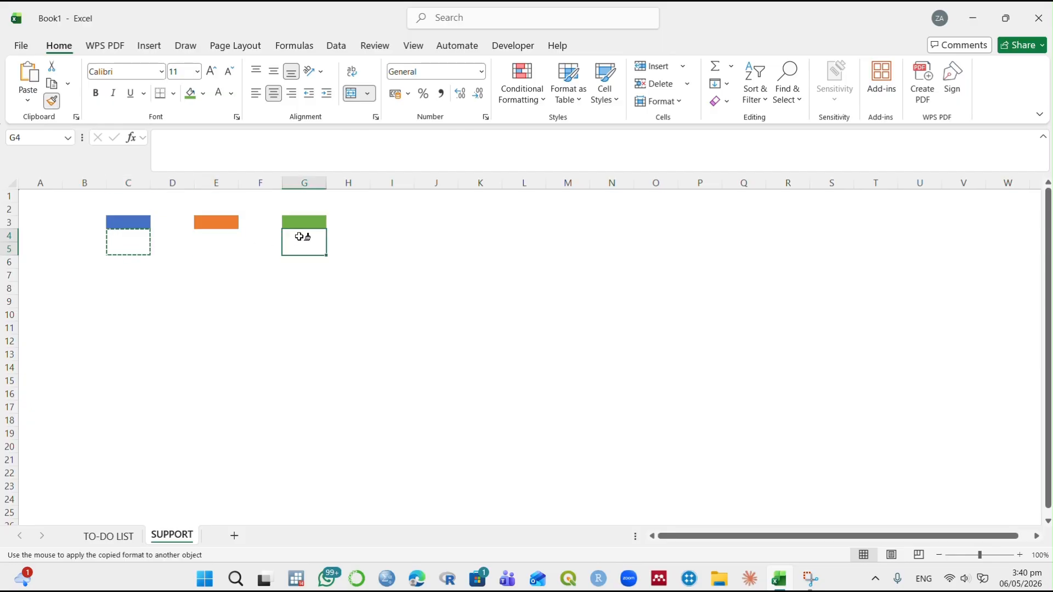
pyautogui.click(52, 101)
# Apply medium solid blue outline and inside borders to C3:C5.
pyautogui.moveTo(122, 224); pyautogui.dragTo(126, 239)
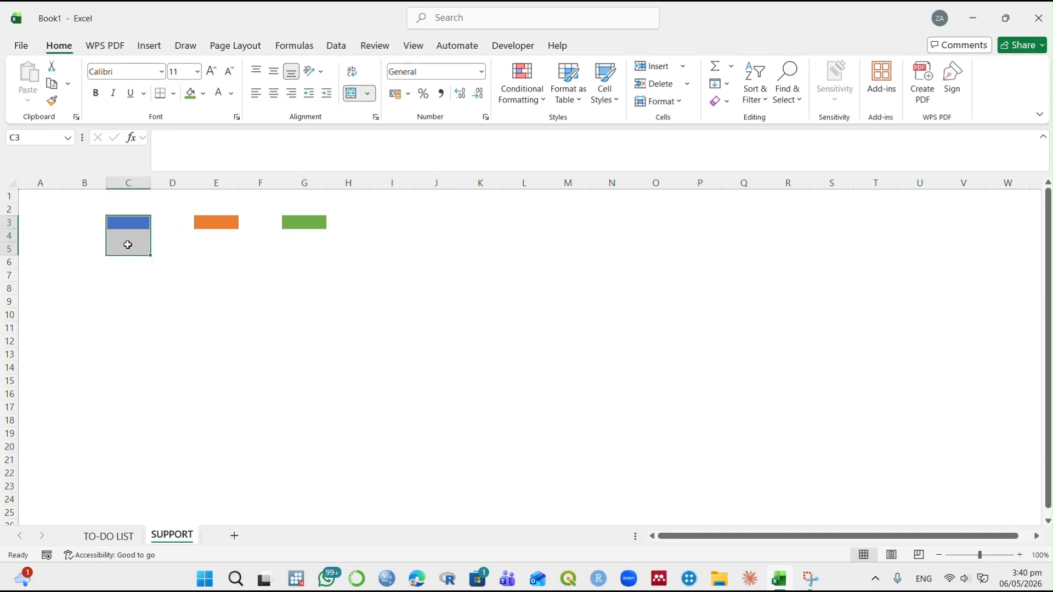
pyautogui.hotkey('ctrl', '1')
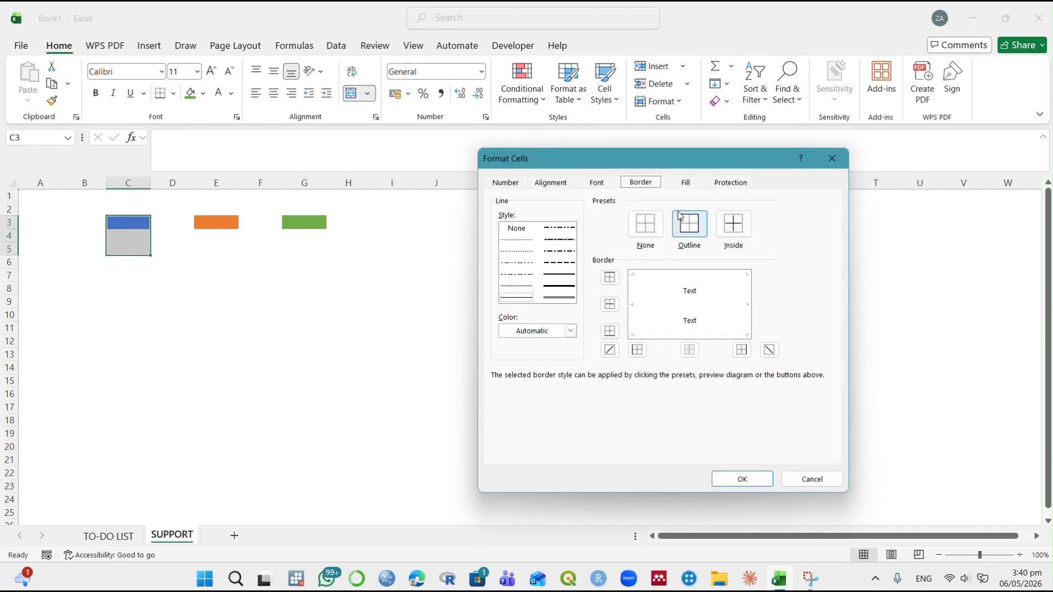
pyautogui.click(570, 331)
pyautogui.click(583, 148)
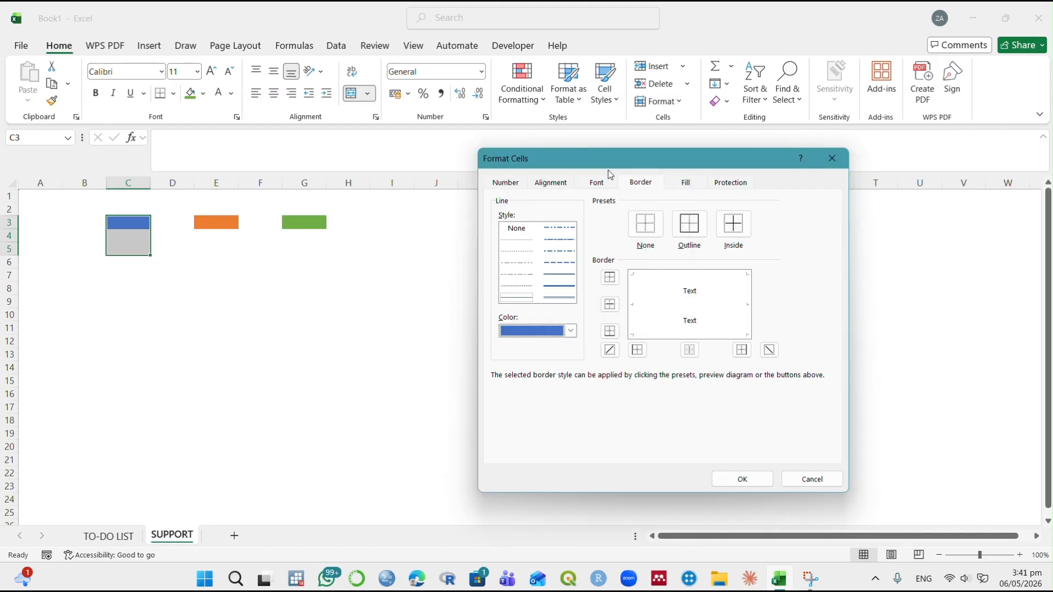
pyautogui.click(568, 277)
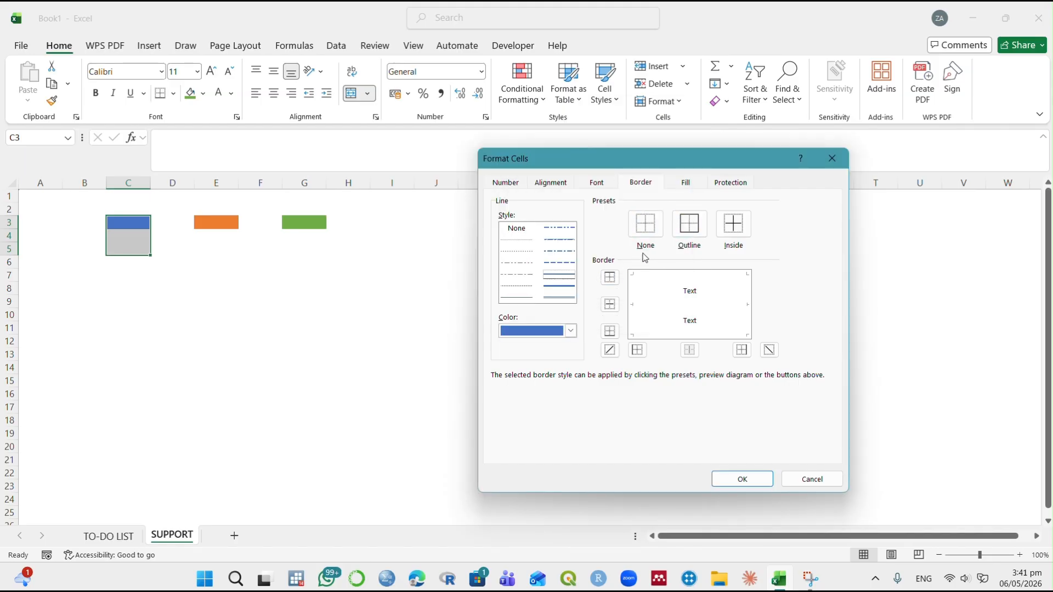
pyautogui.click(689, 224)
pyautogui.click(733, 223)
pyautogui.click(740, 478)
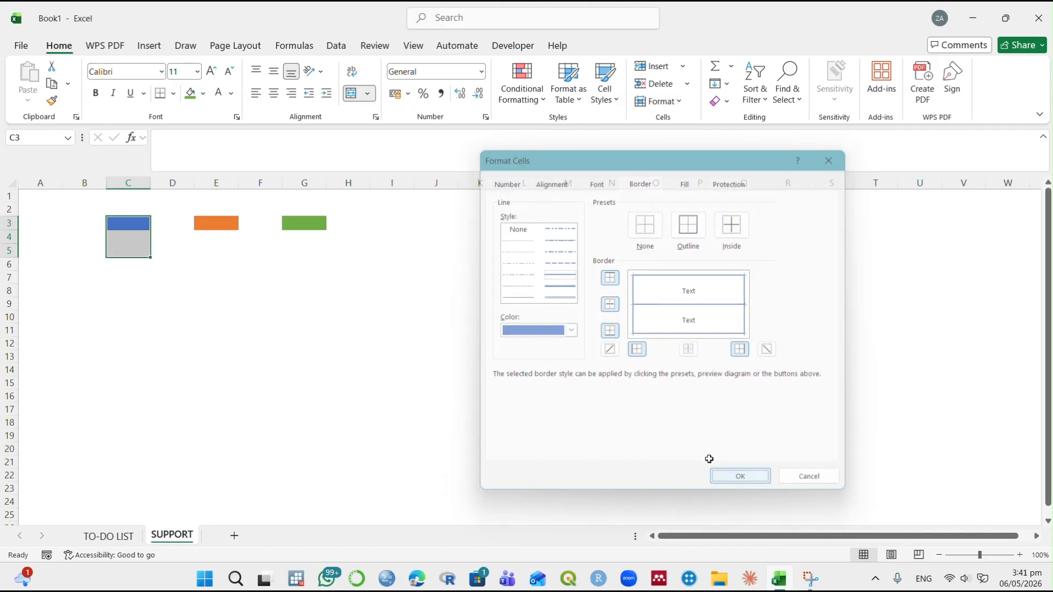
# Apply medium solid orange outline and inside borders to E3:E5.
pyautogui.moveTo(225, 223); pyautogui.dragTo(226, 250)
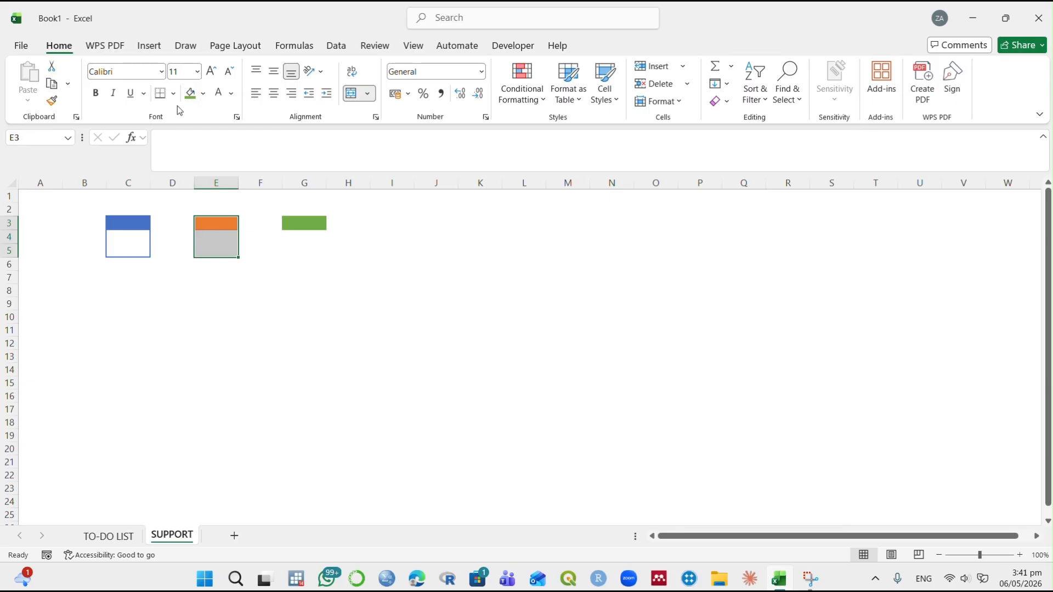
pyautogui.hotkey('ctrl', '1')
pyautogui.click(570, 330)
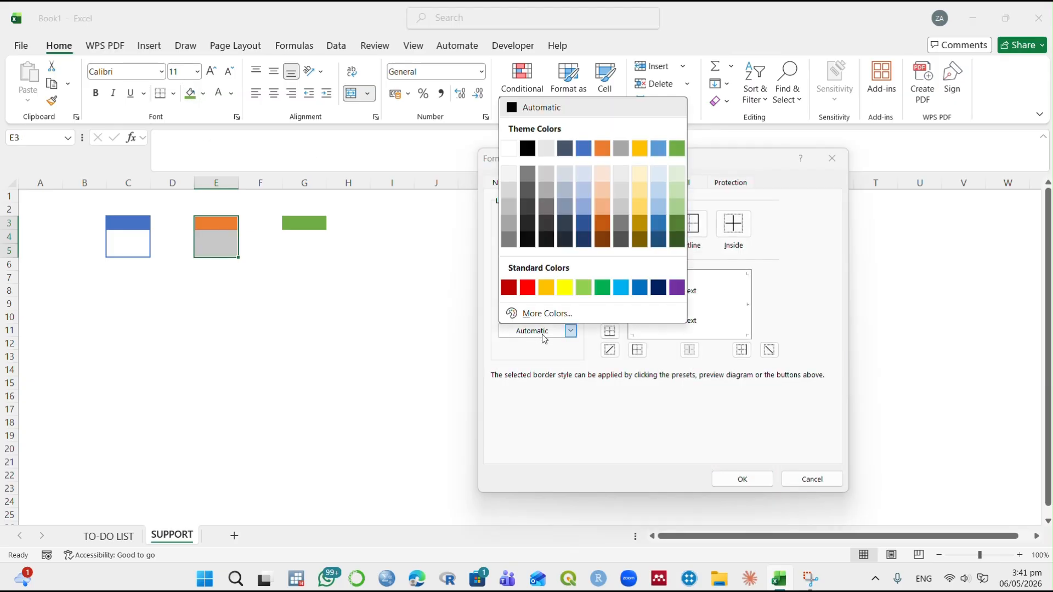
pyautogui.click(603, 218)
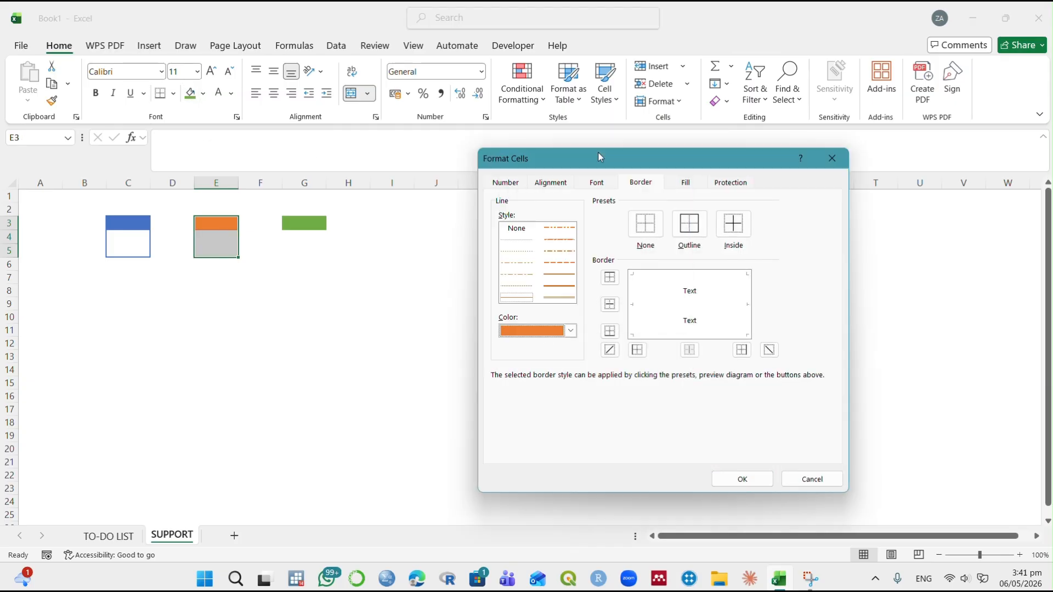
pyautogui.click(551, 275)
pyautogui.click(689, 223)
pyautogui.click(733, 224)
pyautogui.click(752, 477)
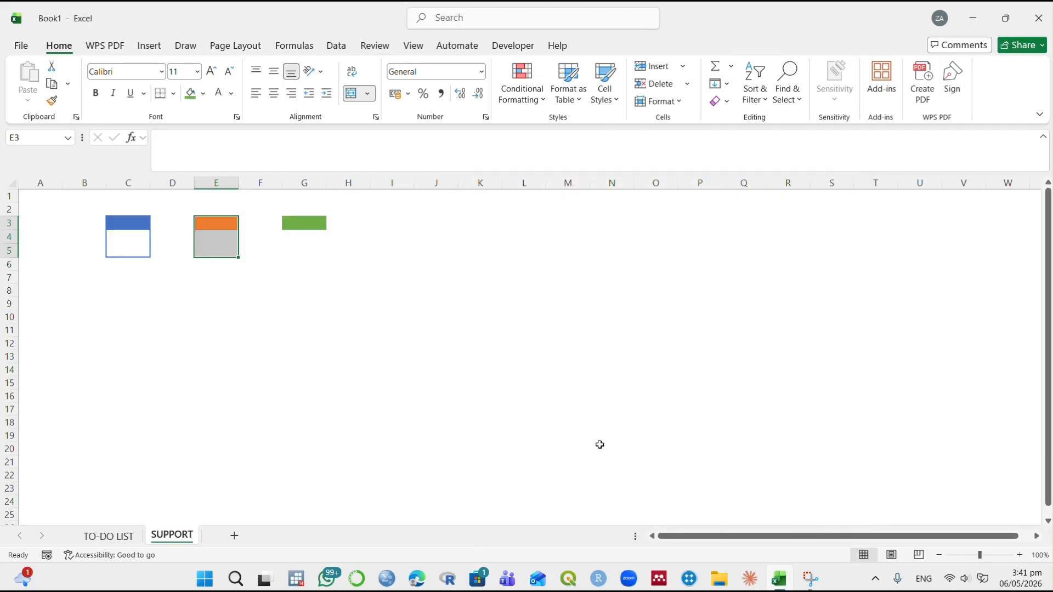
# Apply medium solid green outline and inside borders to G3:G5.
pyautogui.moveTo(301, 224); pyautogui.dragTo(305, 252)
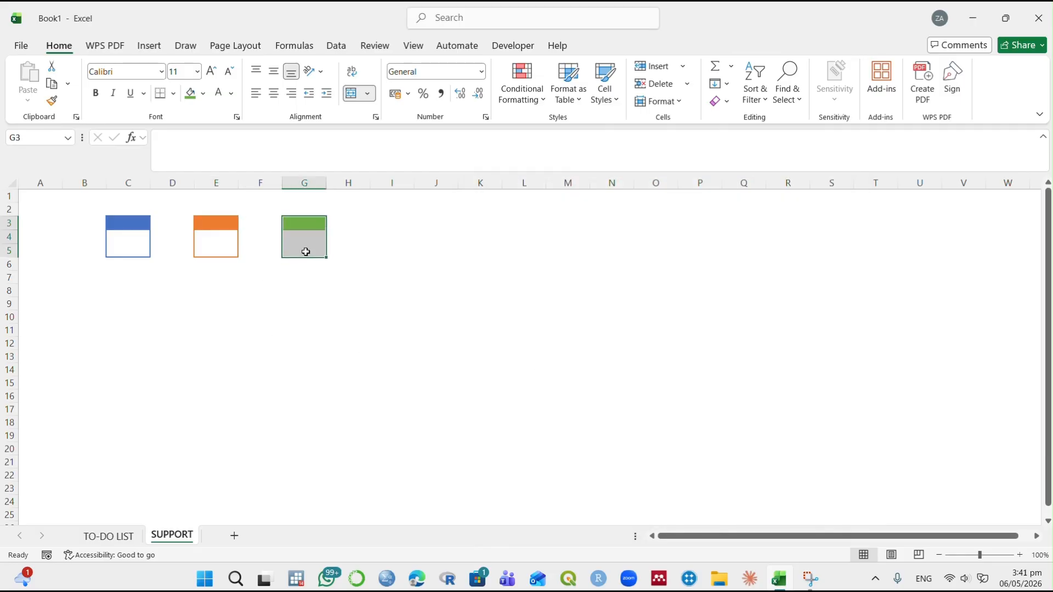
pyautogui.hotkey('ctrl', '1')
pyautogui.click(571, 330)
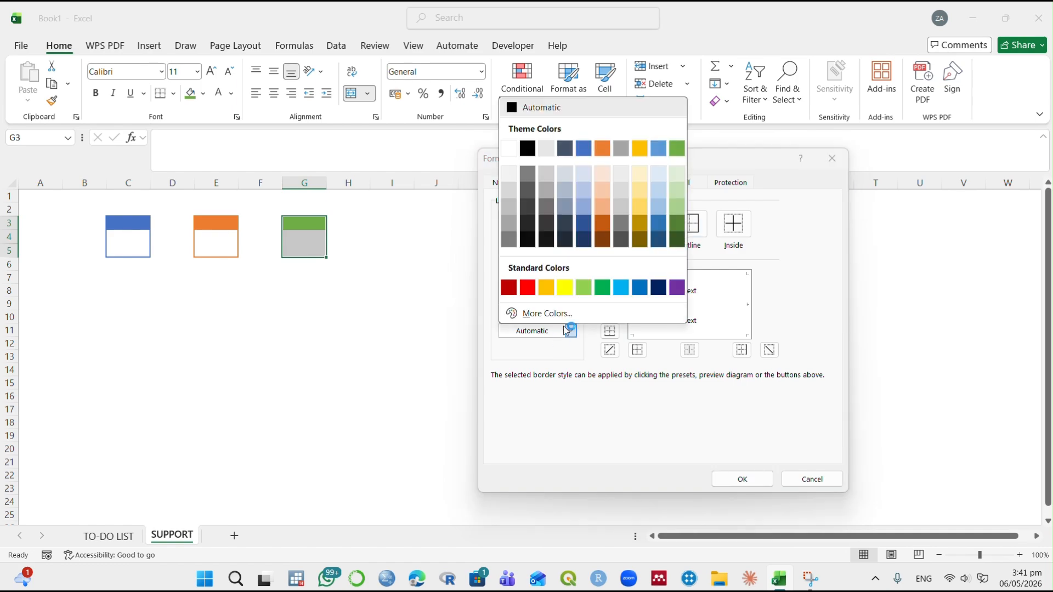
pyautogui.click(677, 148)
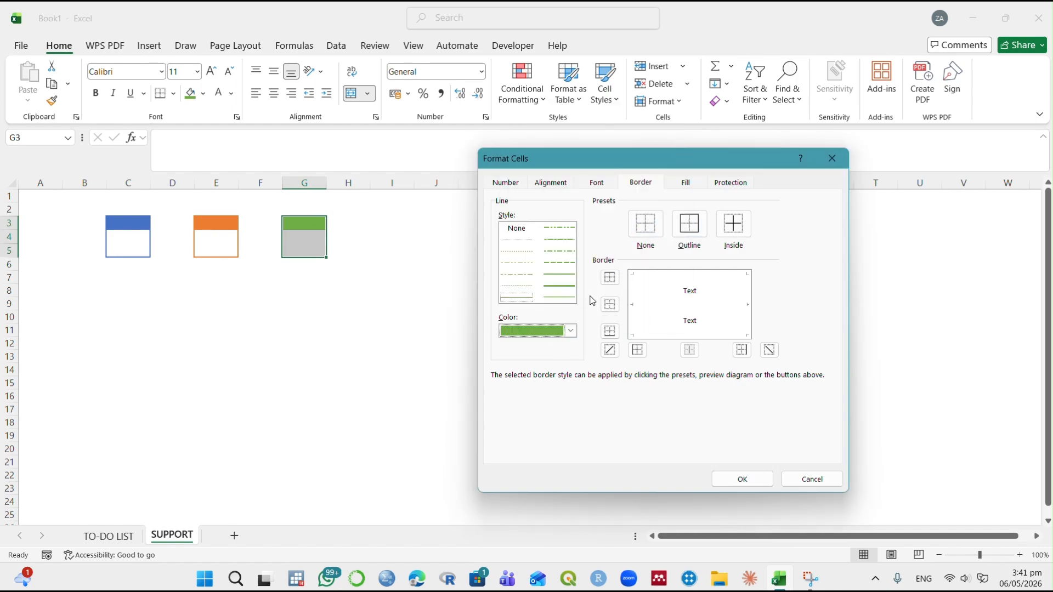
pyautogui.click(562, 275)
pyautogui.click(689, 224)
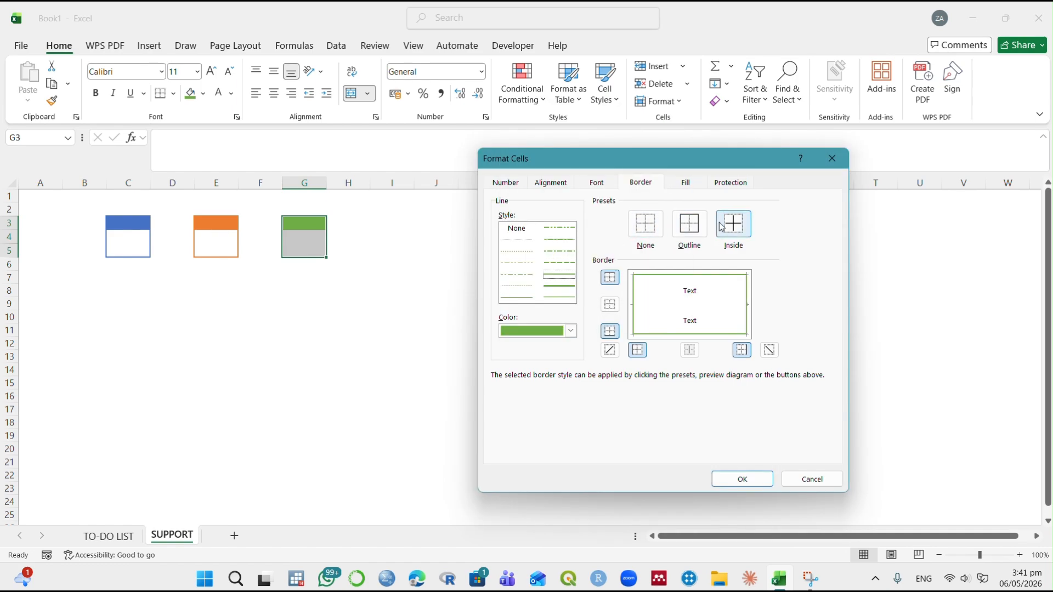
pyautogui.click(733, 224)
pyautogui.click(742, 478)
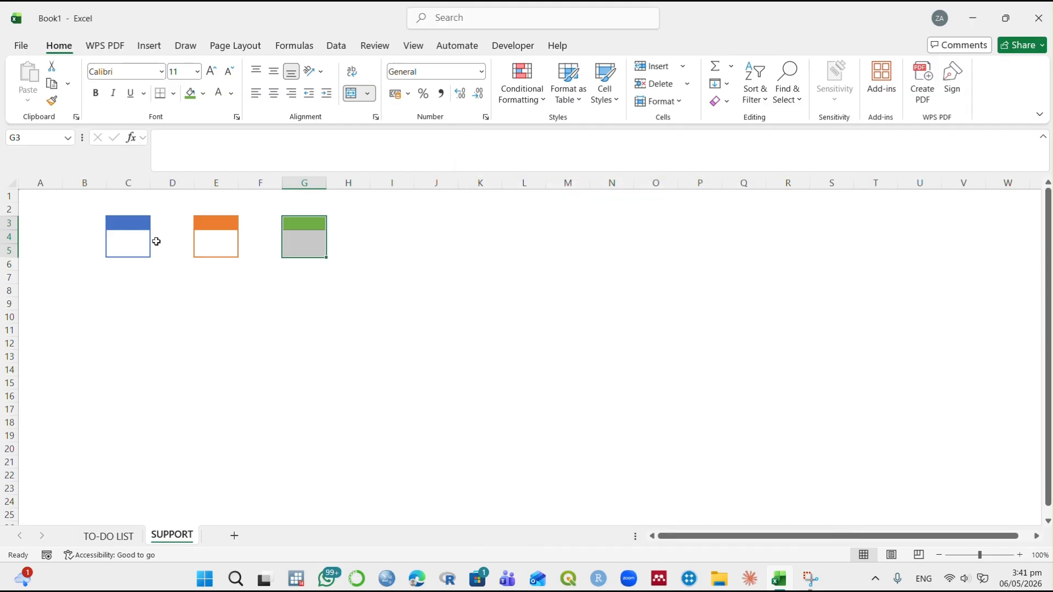
# Widen columns C, E and G on the SUPPORT sheet to make room for the card headings.
pyautogui.click(125, 225)
pyautogui.moveTo(151, 183); pyautogui.dragTo(167, 182)
pyautogui.moveTo(255, 182); pyautogui.dragTo(281, 182)
pyautogui.moveTo(369, 183); pyautogui.dragTo(378, 182)
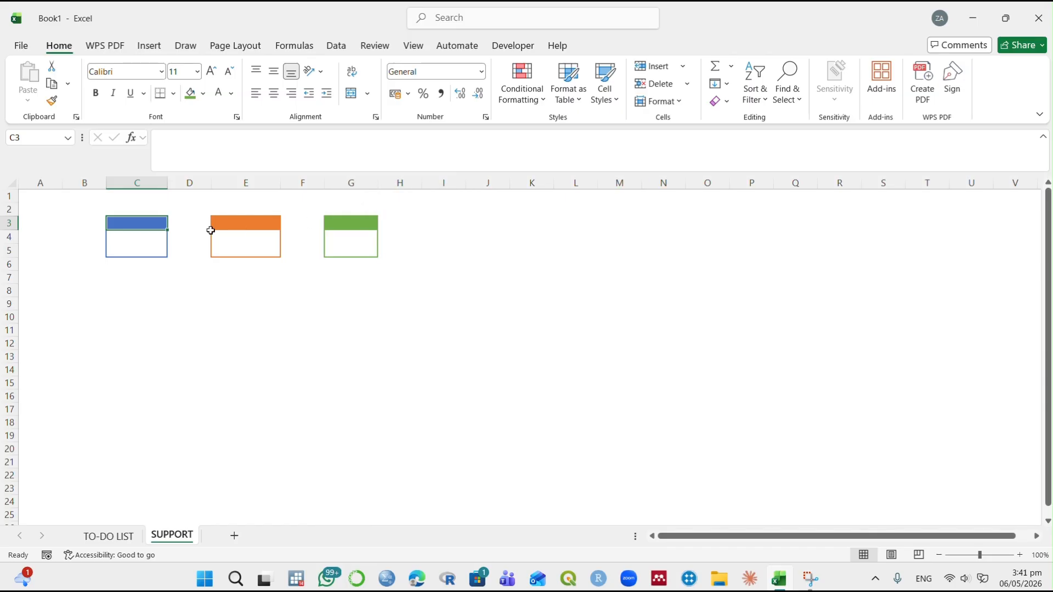
# Enter the headings Totals task in C3, Pending in E3 and Completed in G3.
pyautogui.write('t')
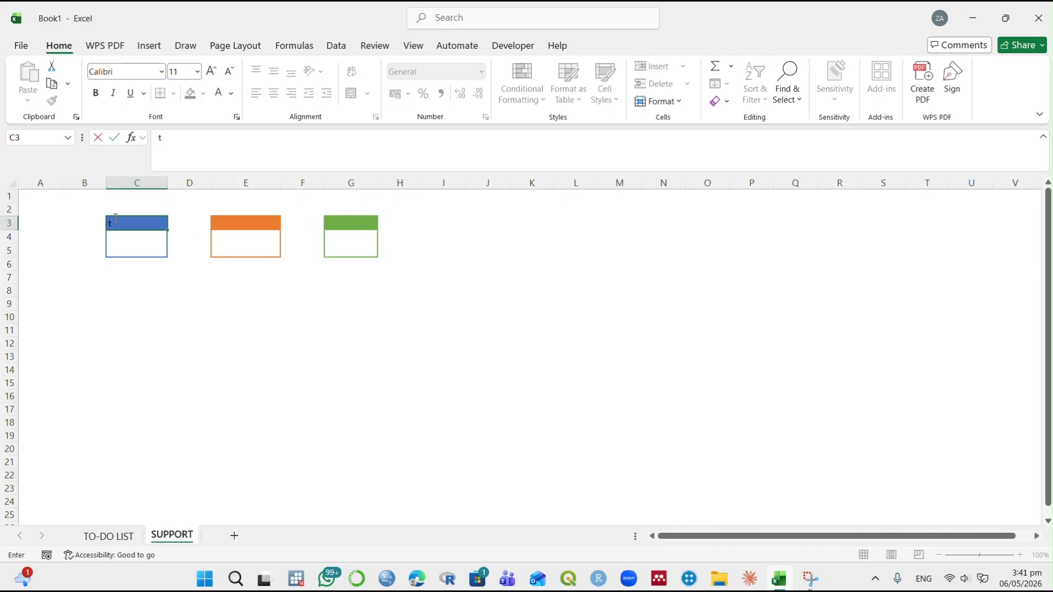
pyautogui.press('capslock')
pyautogui.write('Total')
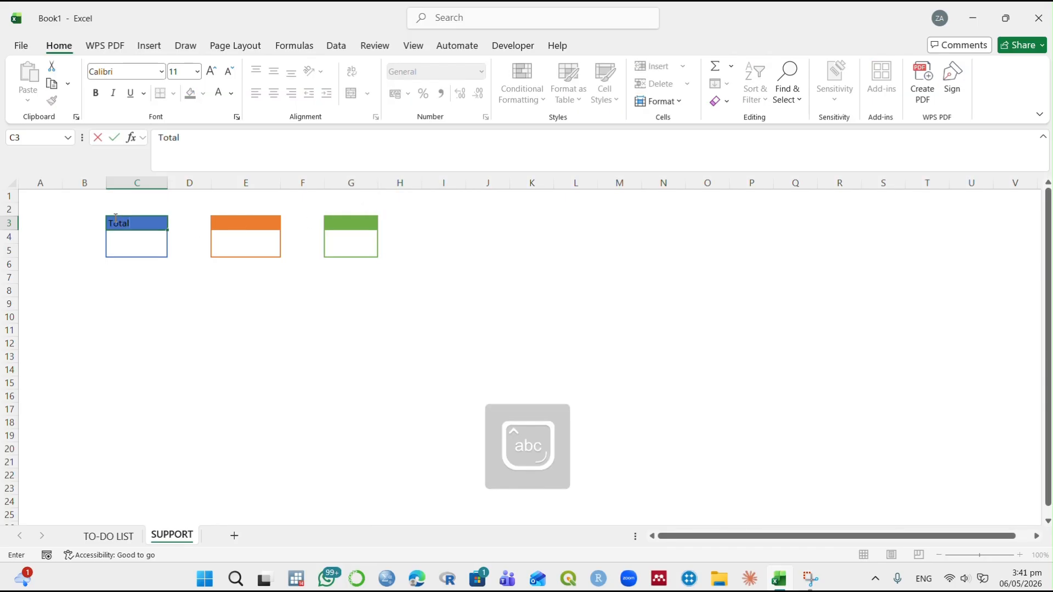
pyautogui.write('s task')
pyautogui.press('Tab')
pyautogui.press('Tab')
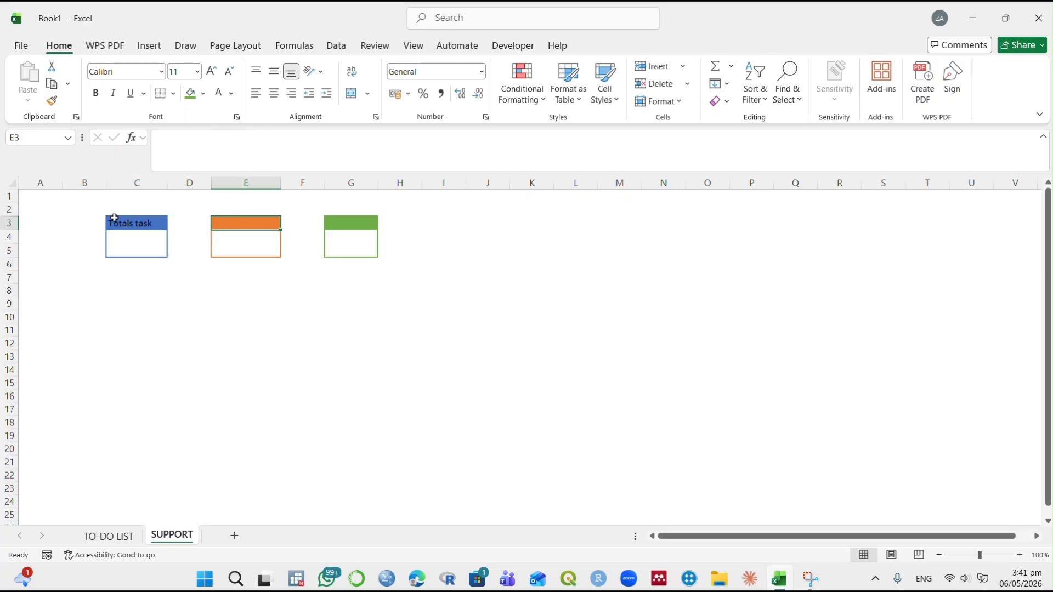
pyautogui.write('Pending')
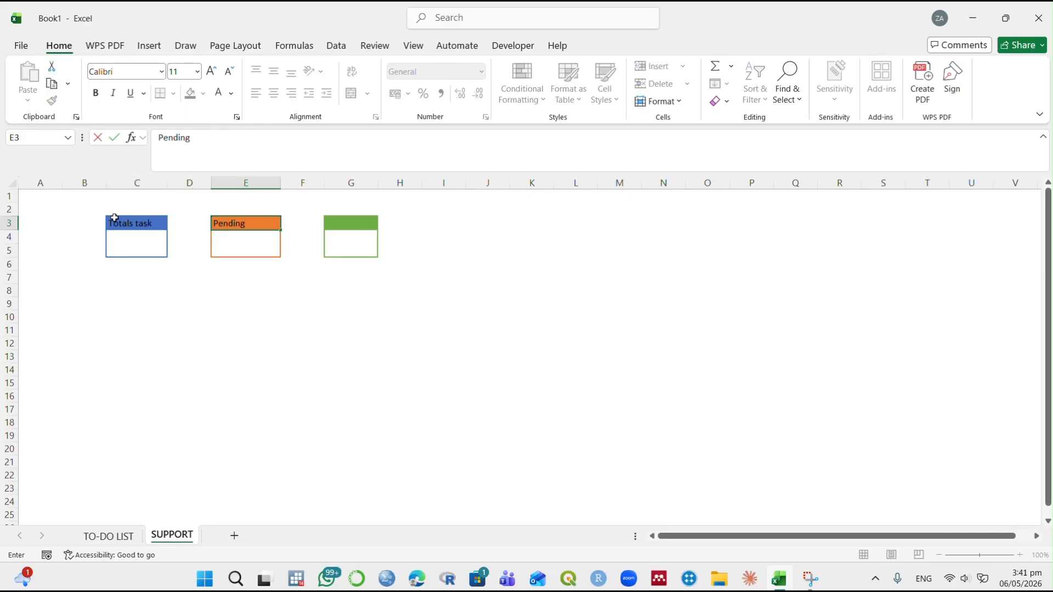
pyautogui.press('Tab')
pyautogui.press('Tab')
pyautogui.write('Comp')
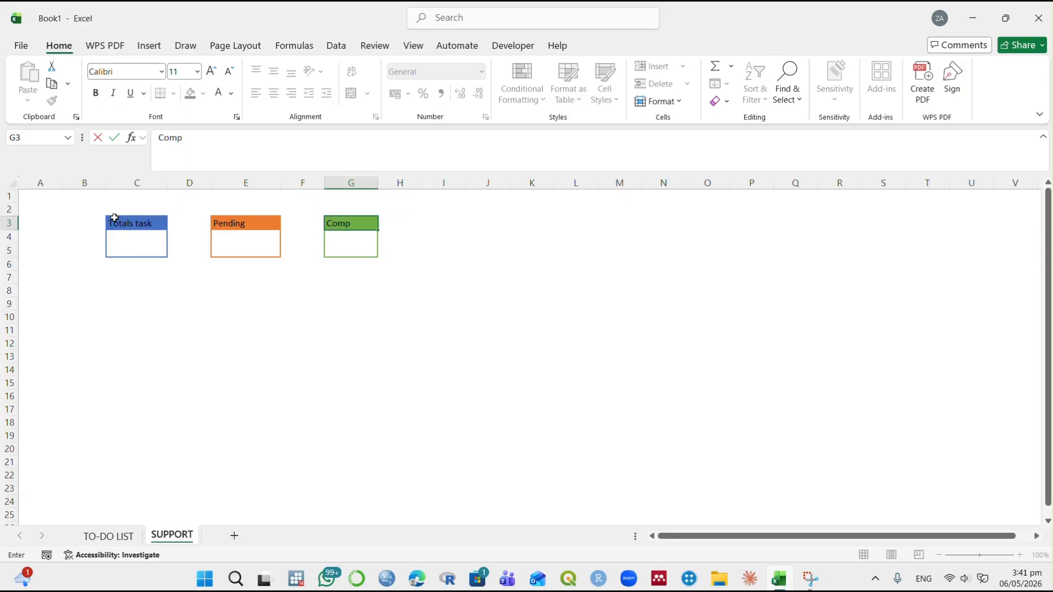
pyautogui.write('leted')
# Center the headings in C3, E3 and G3 horizontally and vertically, and make them bold with a white font.
pyautogui.click(143, 225)
pyautogui.keyDown('ctrl'); pyautogui.click(248, 225); pyautogui.keyUp('ctrl')
pyautogui.keyDown('ctrl'); pyautogui.click(361, 225); pyautogui.keyUp('ctrl')
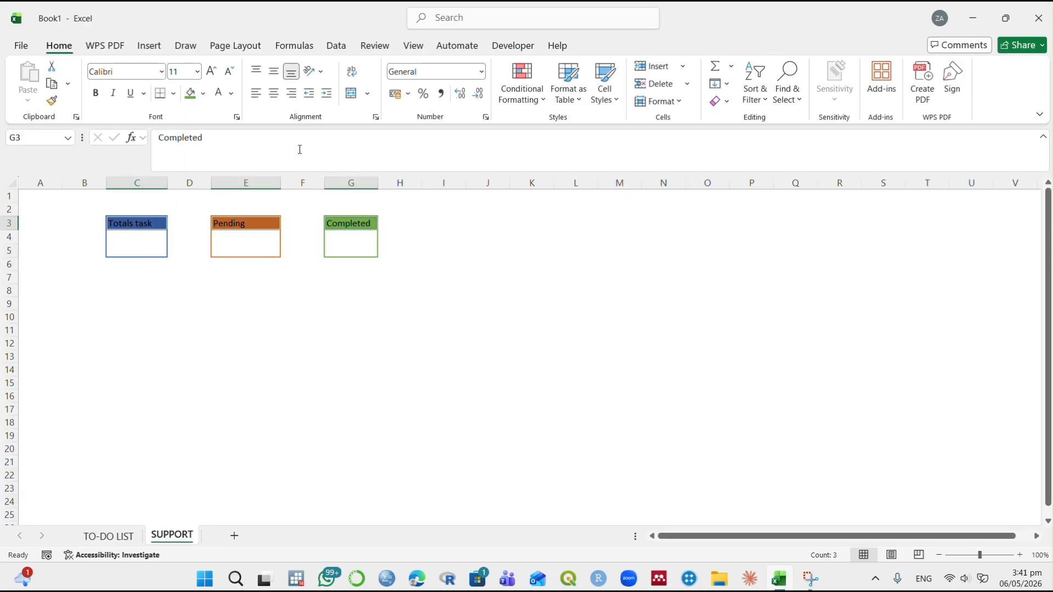
pyautogui.click(274, 94)
pyautogui.click(274, 72)
pyautogui.click(96, 94)
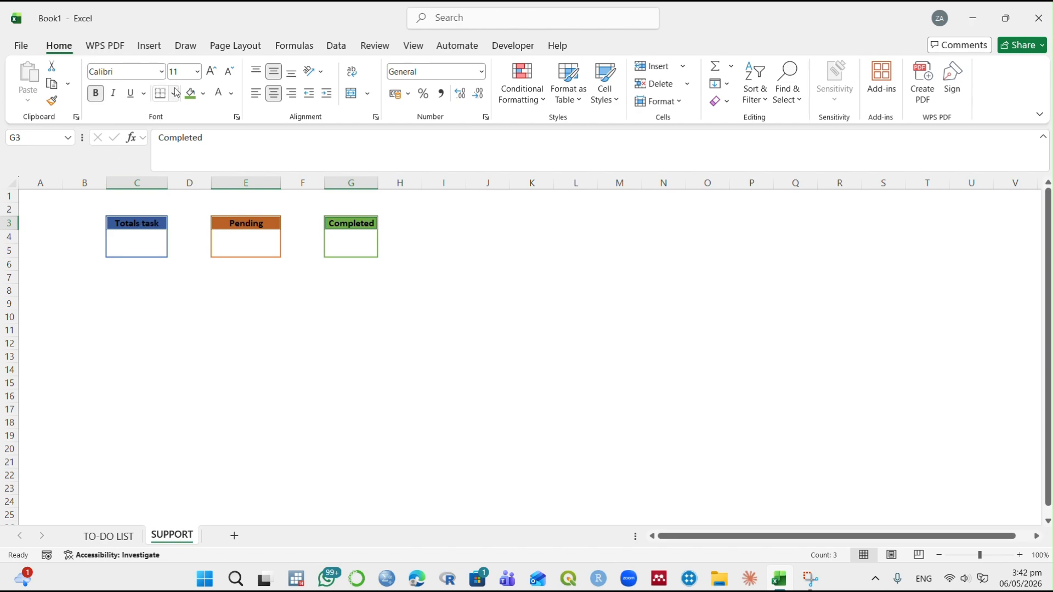
pyautogui.click(218, 93)
pyautogui.click(136, 248)
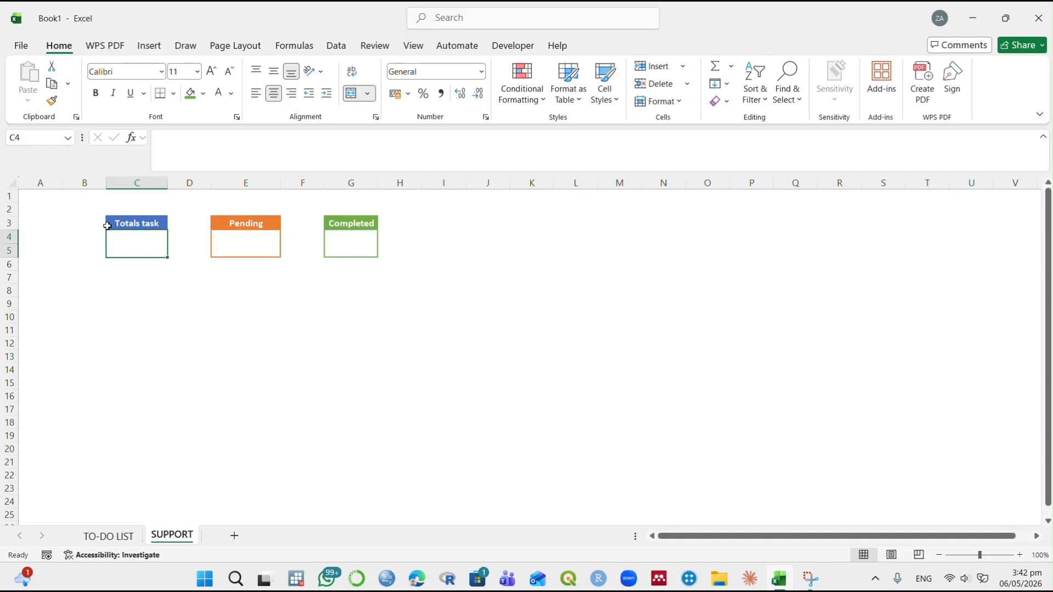
pyautogui.click(109, 536)
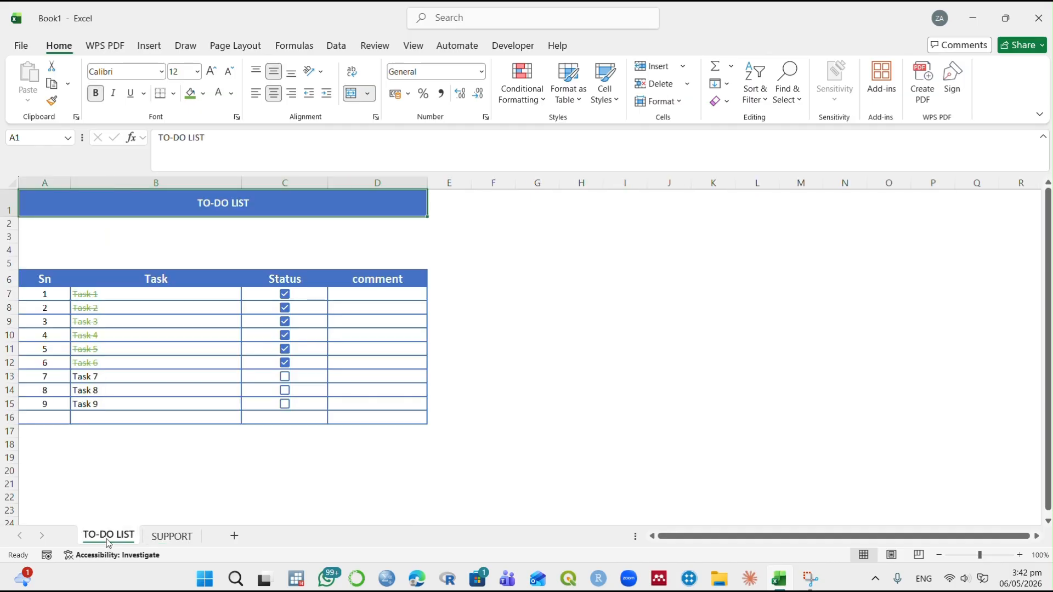
pyautogui.click(168, 536)
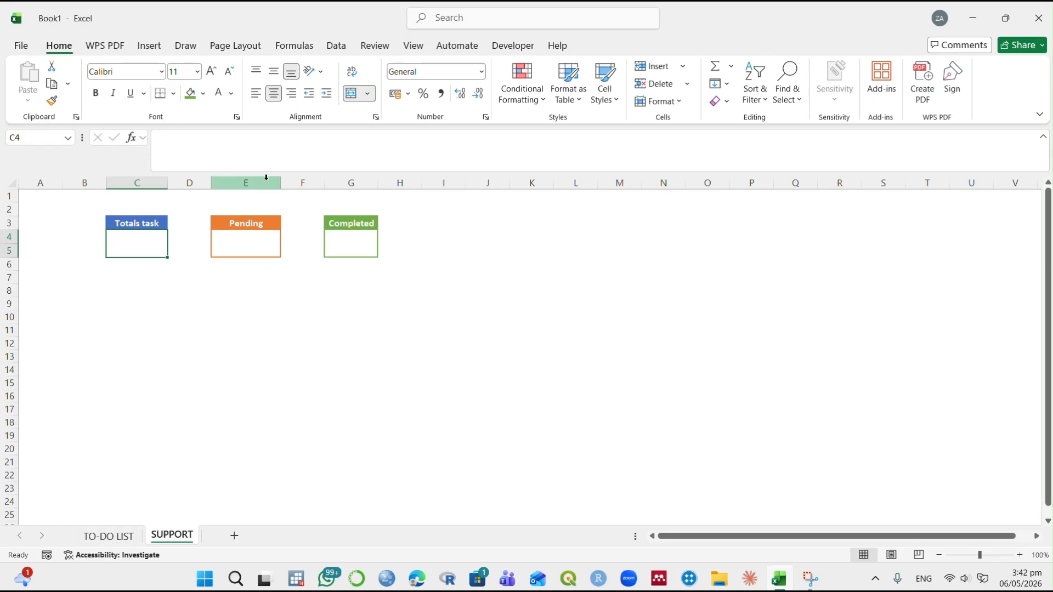
# Clear the Status checkboxes of Task 1 through Task 6 on the TO-DO LIST sheet.
pyautogui.click(125, 536)
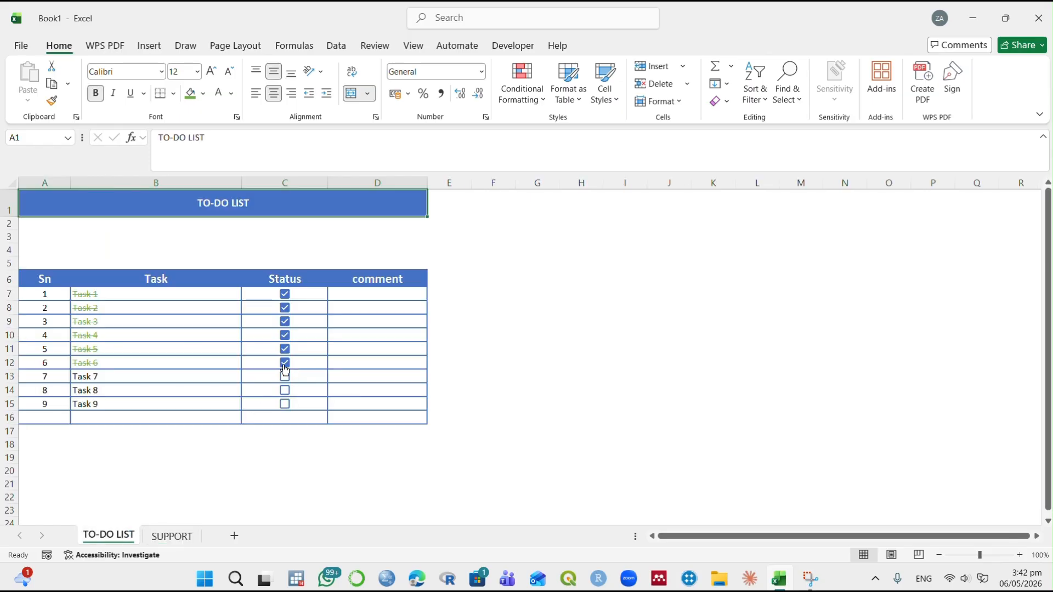
pyautogui.click(285, 364)
pyautogui.click(285, 363)
pyautogui.click(285, 349)
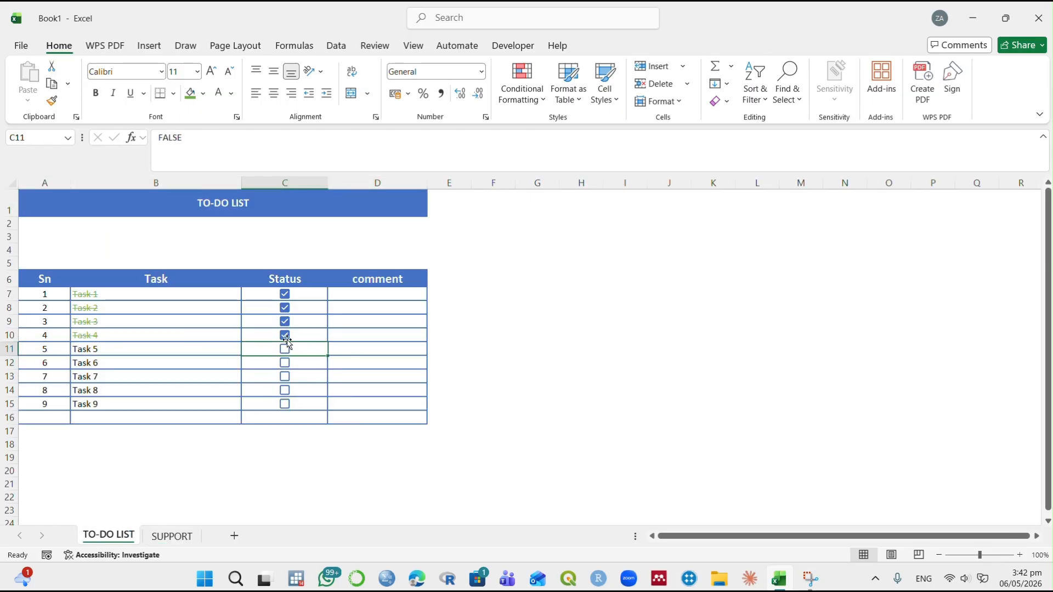
pyautogui.click(285, 335)
pyautogui.click(285, 321)
pyautogui.click(285, 307)
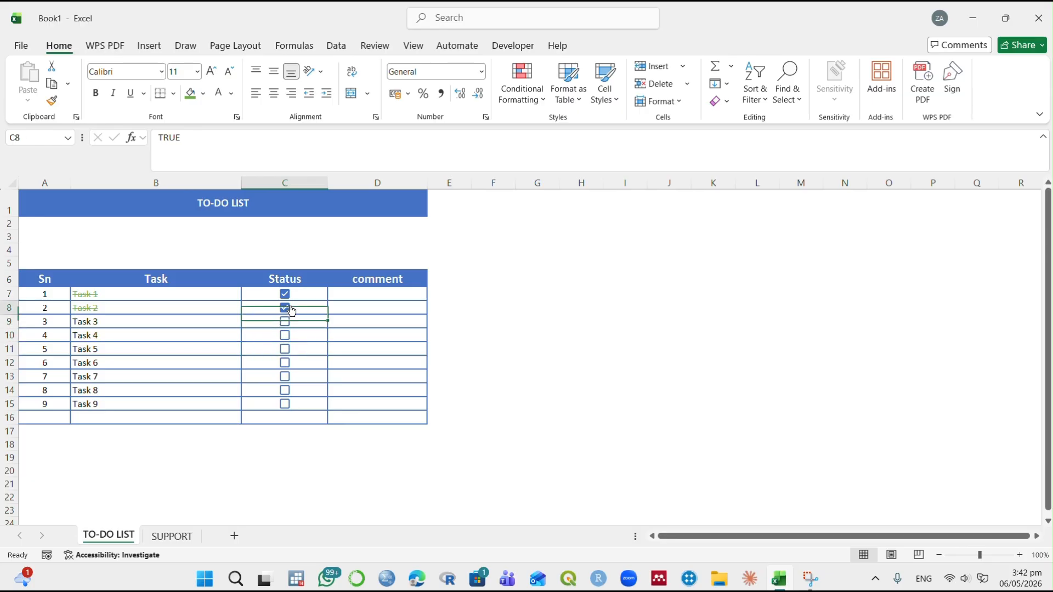
pyautogui.click(285, 294)
pyautogui.click(172, 536)
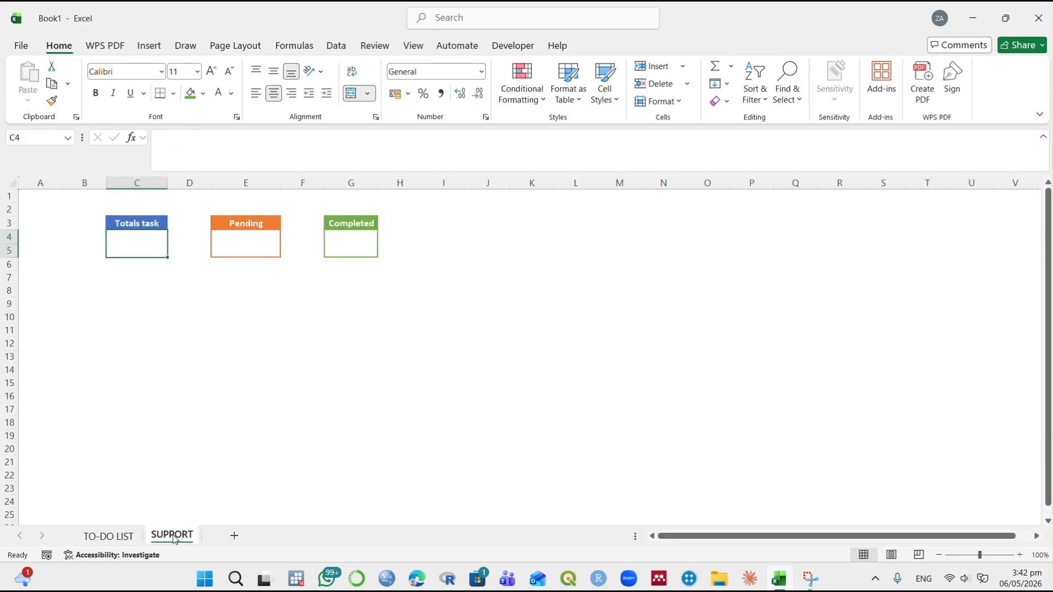
pyautogui.click(119, 537)
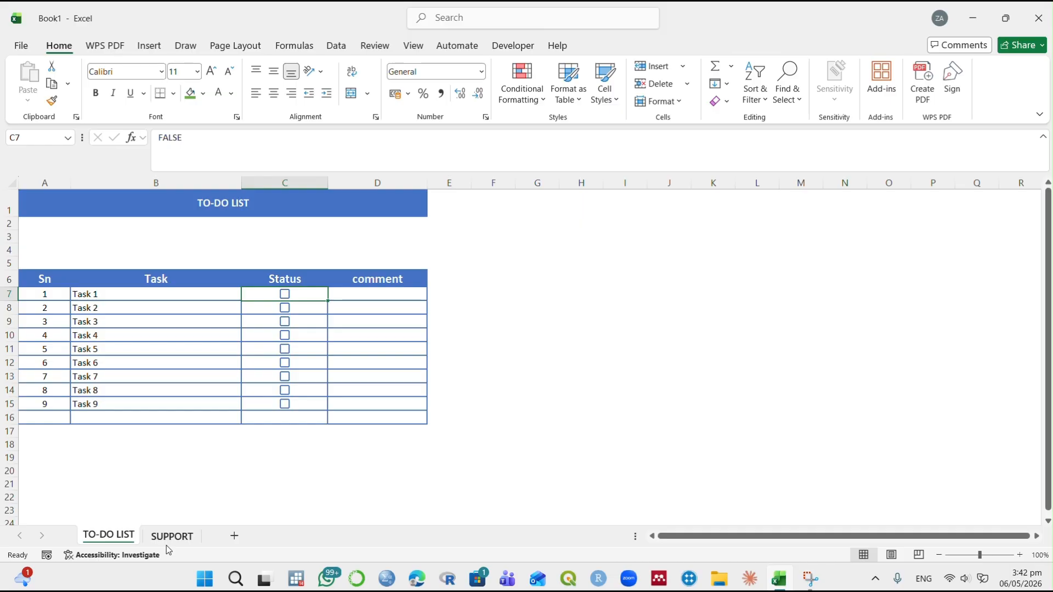
pyautogui.click(166, 541)
pyautogui.click(125, 541)
# Enter a COUNTA formula in SUPPORT cell C4 under Totals task that counts B7:B15 of the TO-DO LIST sheet.
pyautogui.click(186, 542)
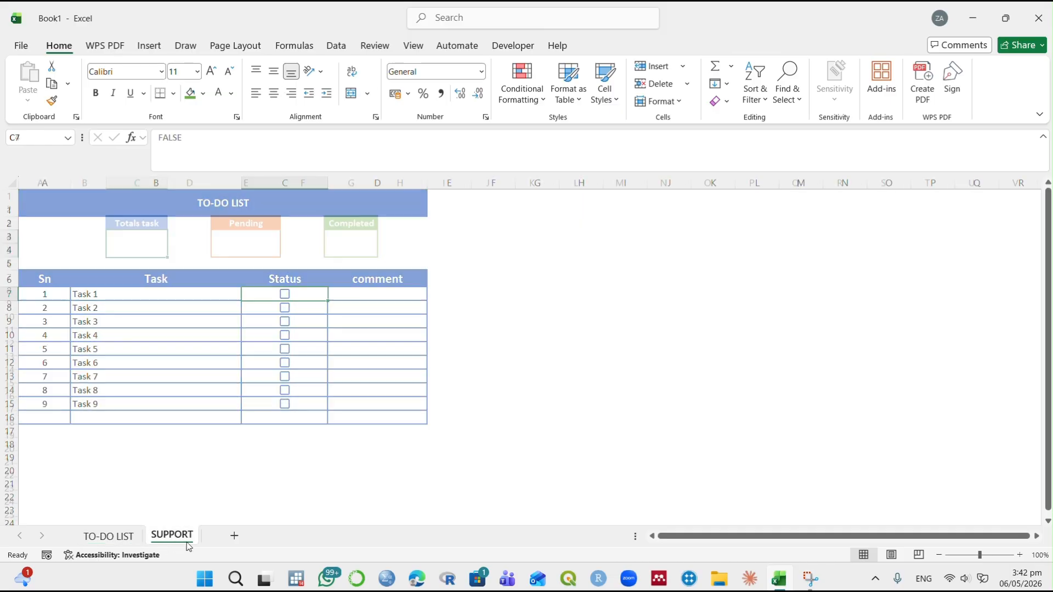
pyautogui.doubleClick(133, 241)
pyautogui.write('=')
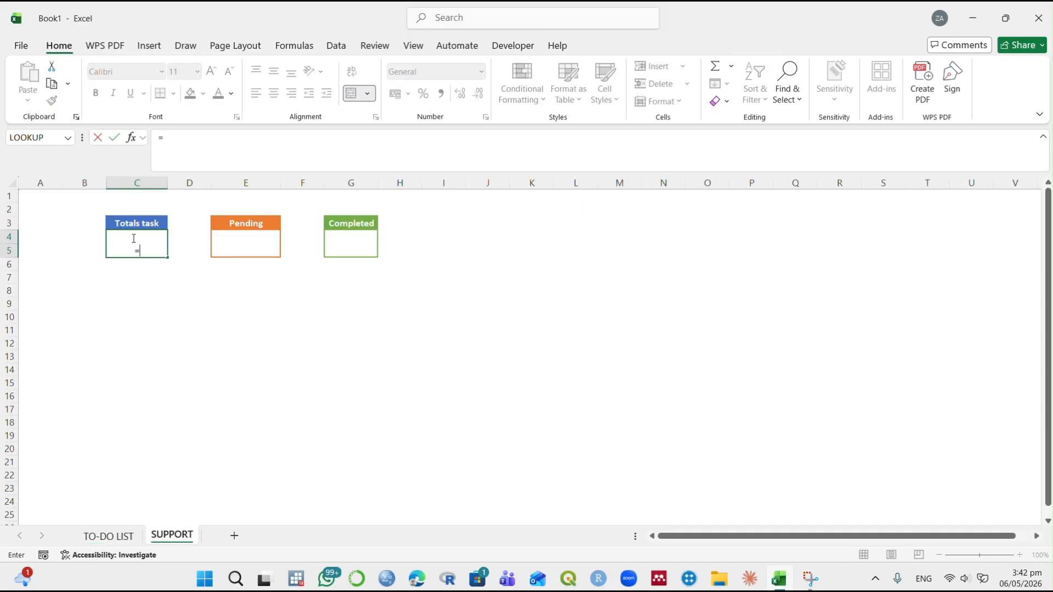
pyautogui.write('count')
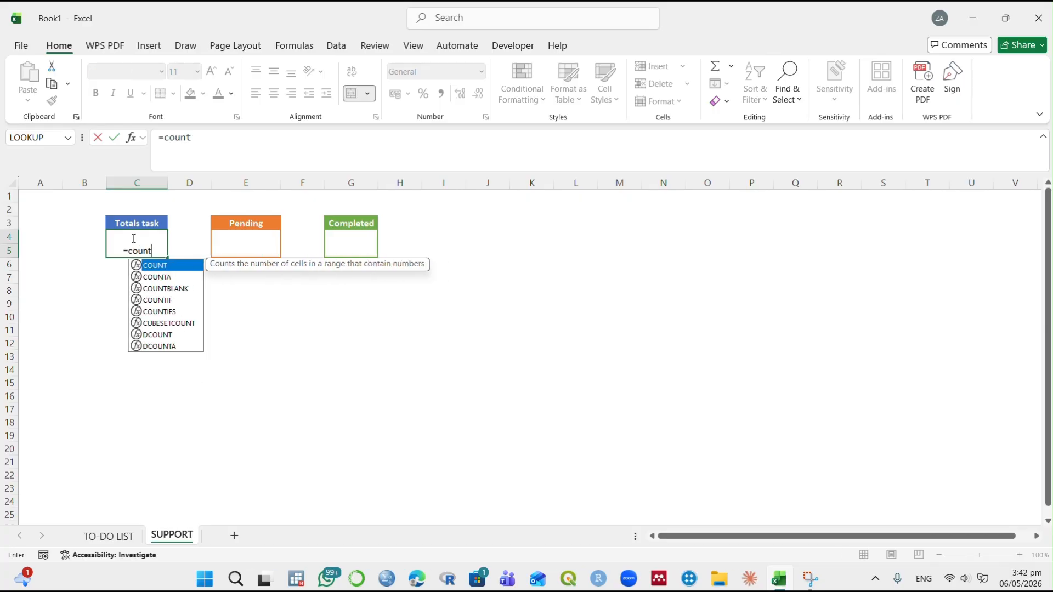
pyautogui.press('Down')
pyautogui.press('Tab')
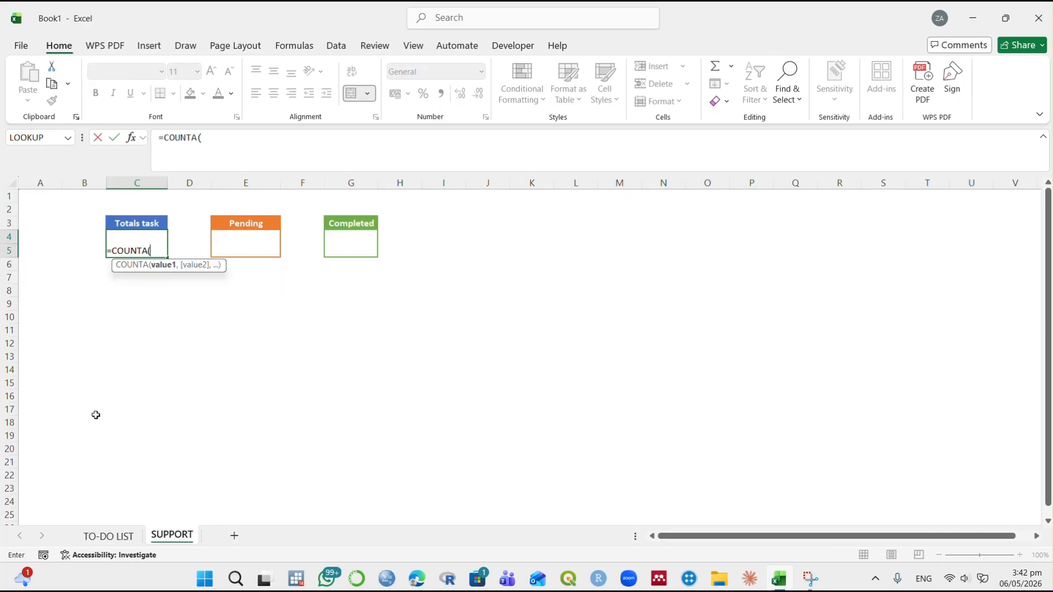
pyautogui.click(98, 536)
pyautogui.moveTo(177, 291); pyautogui.dragTo(153, 420)
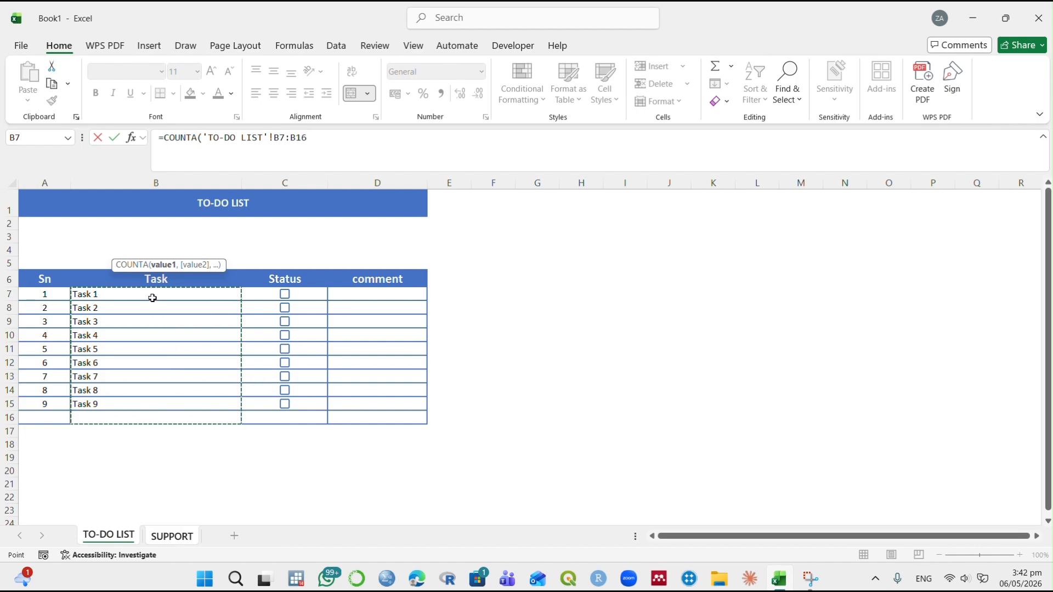
pyautogui.click(154, 295)
pyautogui.moveTo(154, 296); pyautogui.dragTo(123, 404)
pyautogui.press('Return')
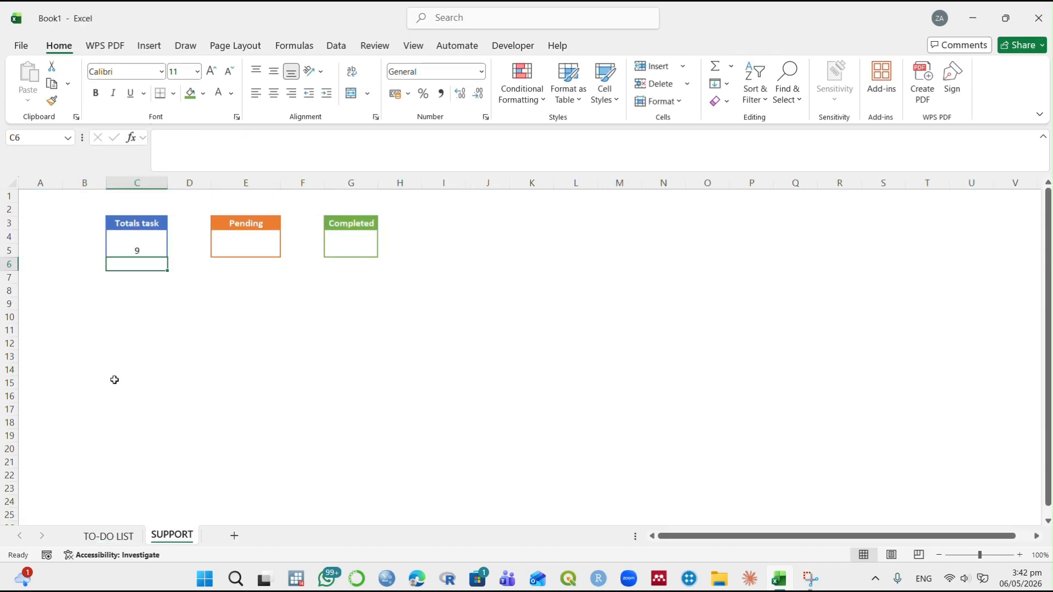
# Enter a COUNTIF formula in E4 under Pending that counts FALSE values in C7:C15 of the TO-DO LIST sheet.
pyautogui.click(246, 247)
pyautogui.write('cou')
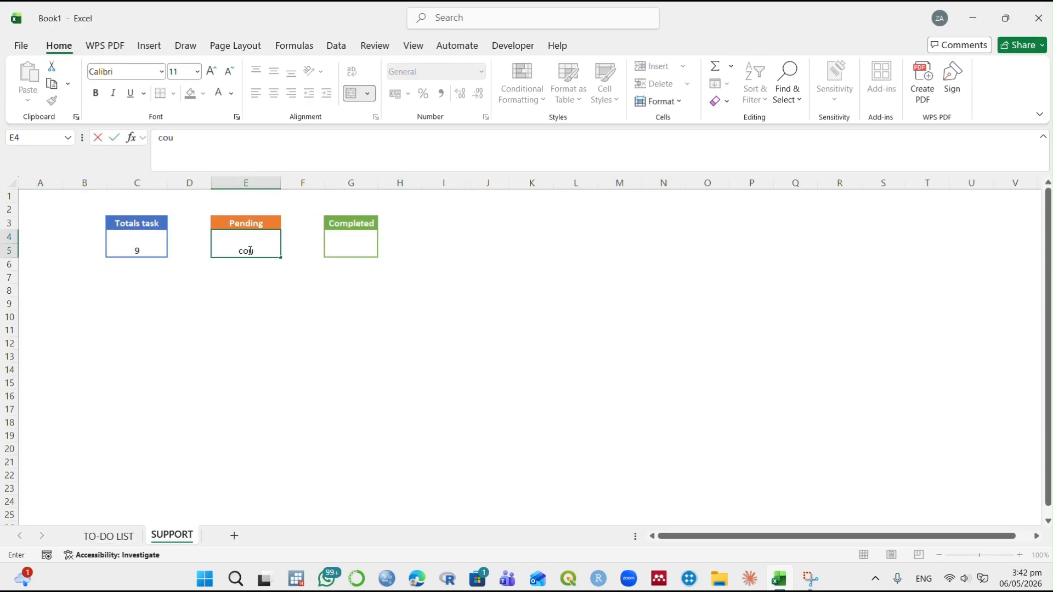
pyautogui.write('ntif')
pyautogui.write('=')
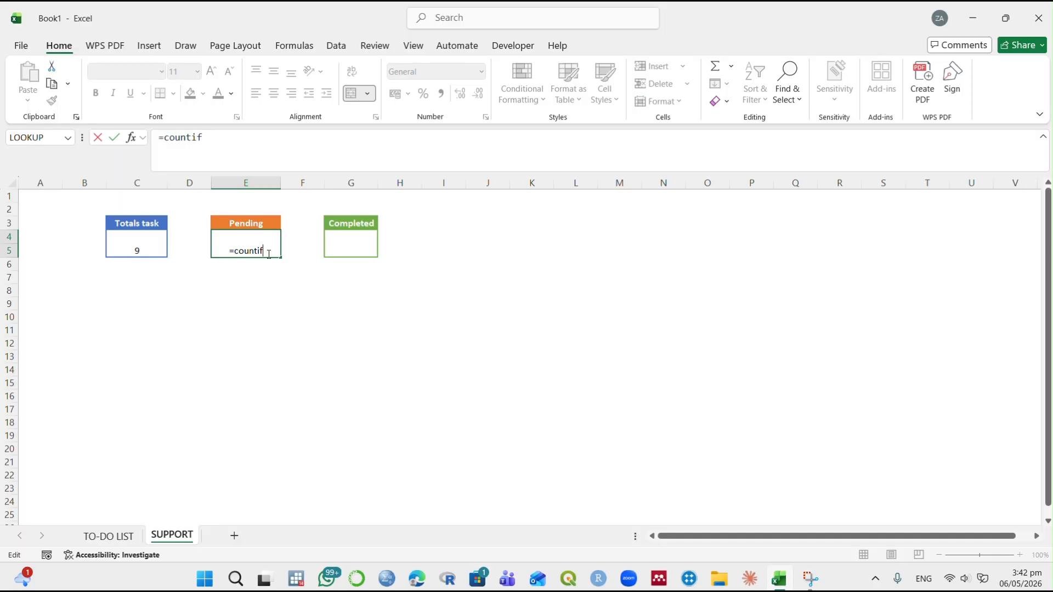
pyautogui.click(269, 254)
pyautogui.press('Tab')
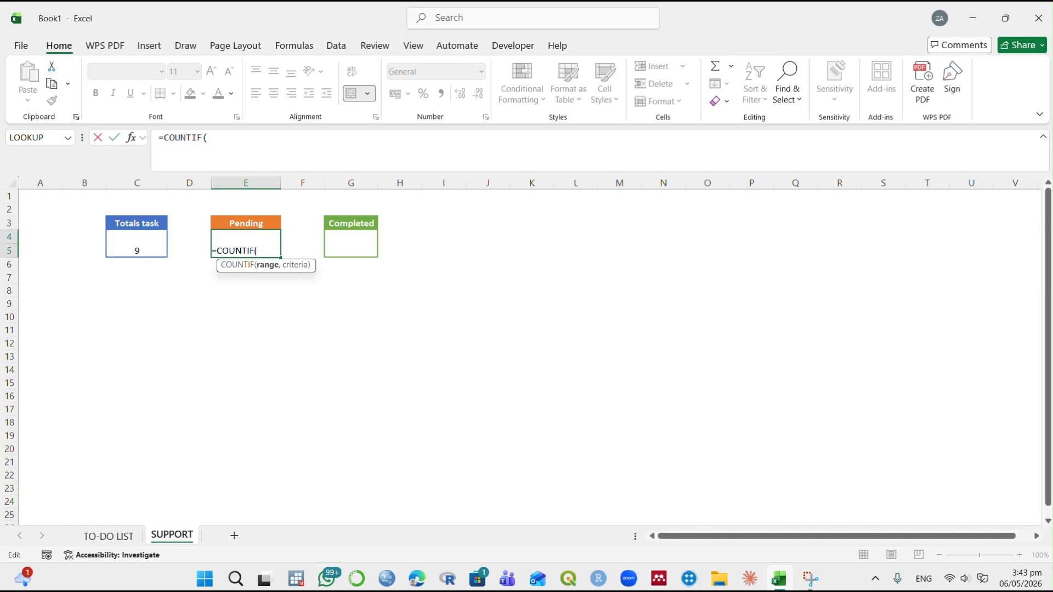
pyautogui.click(108, 535)
pyautogui.click(267, 291)
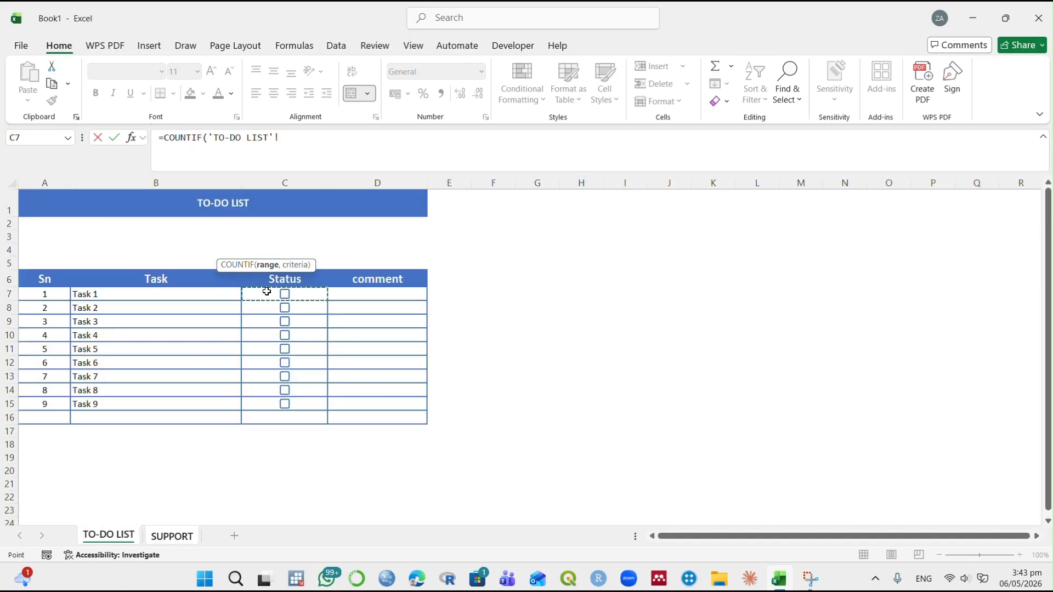
pyautogui.moveTo(266, 291); pyautogui.dragTo(267, 401)
pyautogui.write(',')
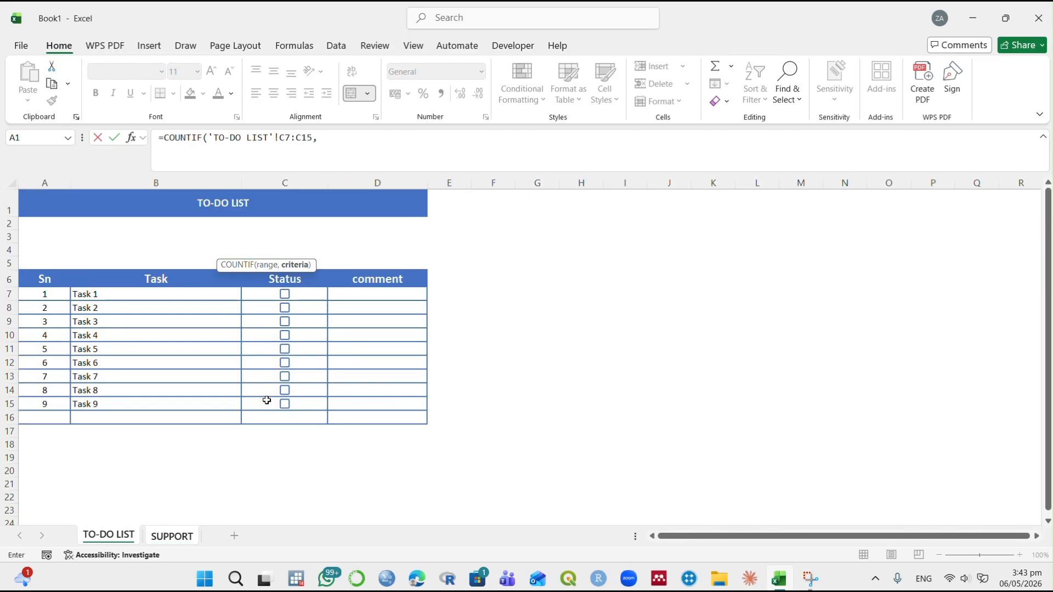
pyautogui.write('false')
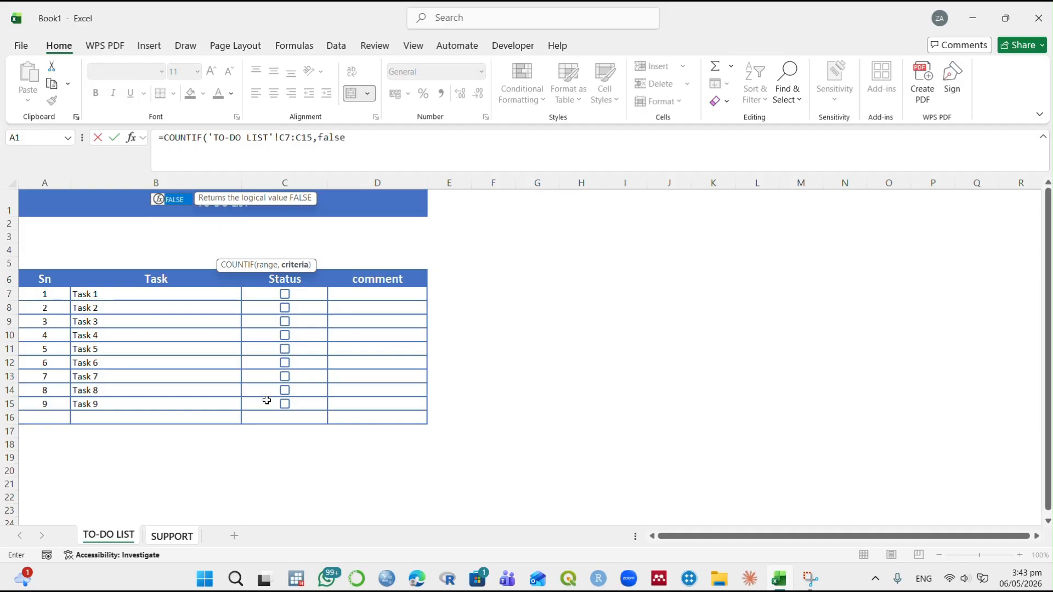
pyautogui.write(')')
pyautogui.press('Return')
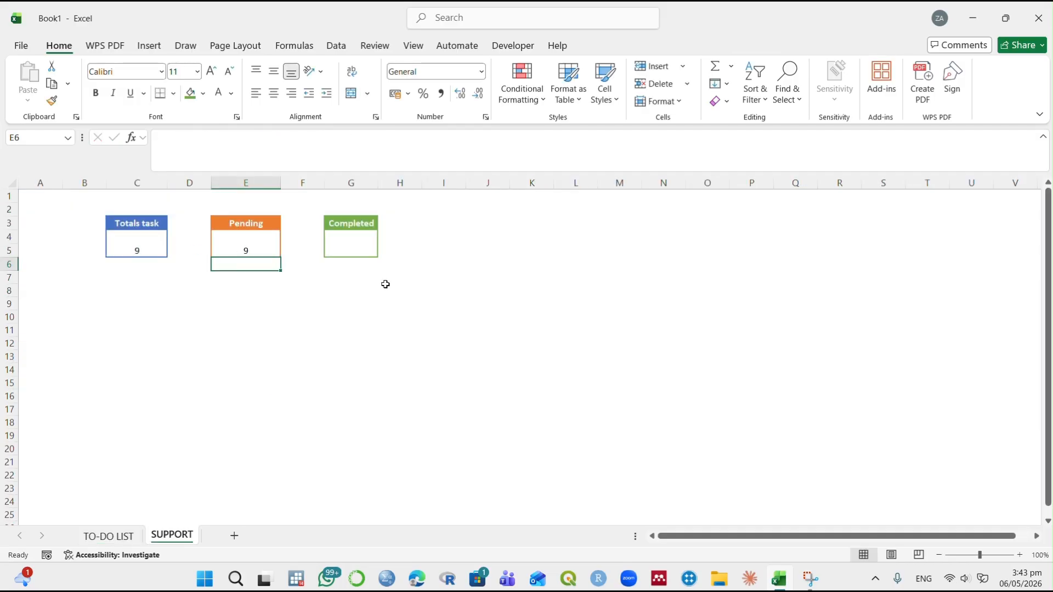
# Widen column G slightly on the SUPPORT sheet to give the Completed card more room.
pyautogui.click(349, 241)
pyautogui.click(381, 195)
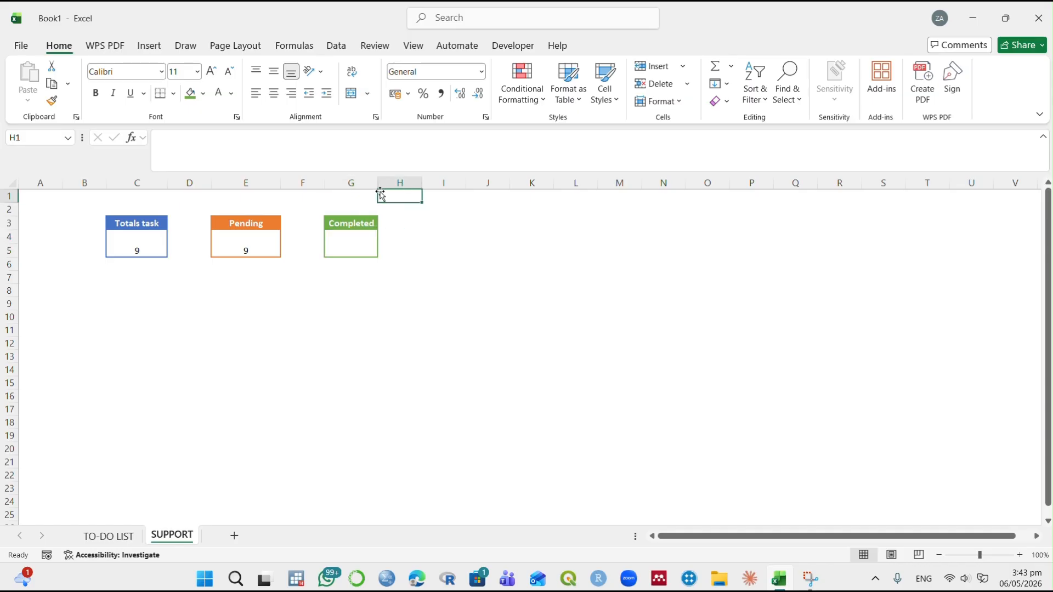
pyautogui.moveTo(379, 183); pyautogui.dragTo(390, 183)
# Enter a COUNTIF formula in G4 under Completed that counts TRUE values in C7:C15 of the TO-DO LIST sheet.
pyautogui.click(348, 235)
pyautogui.write('=')
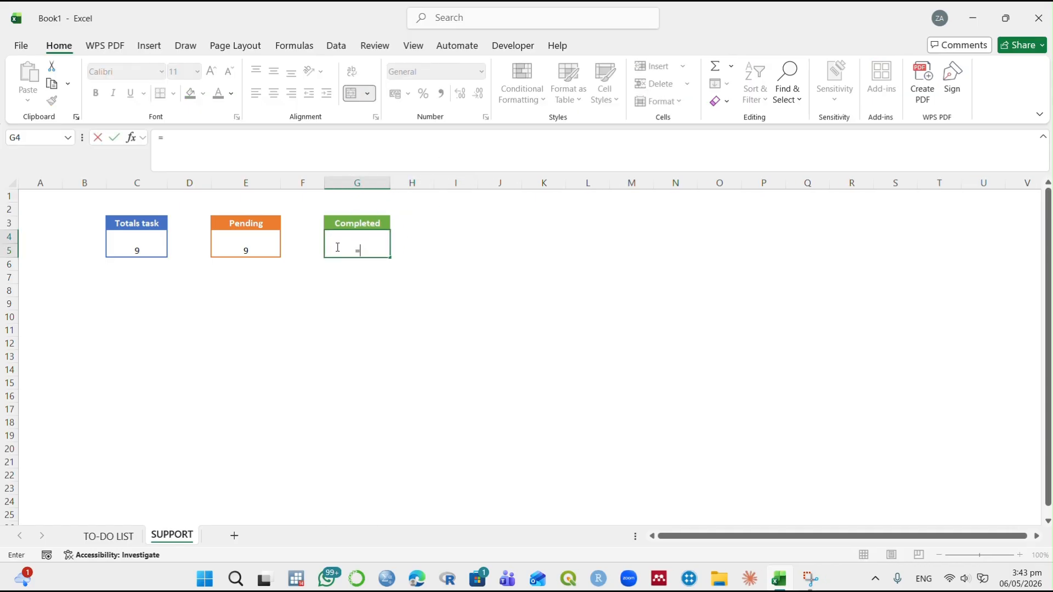
pyautogui.write('if')
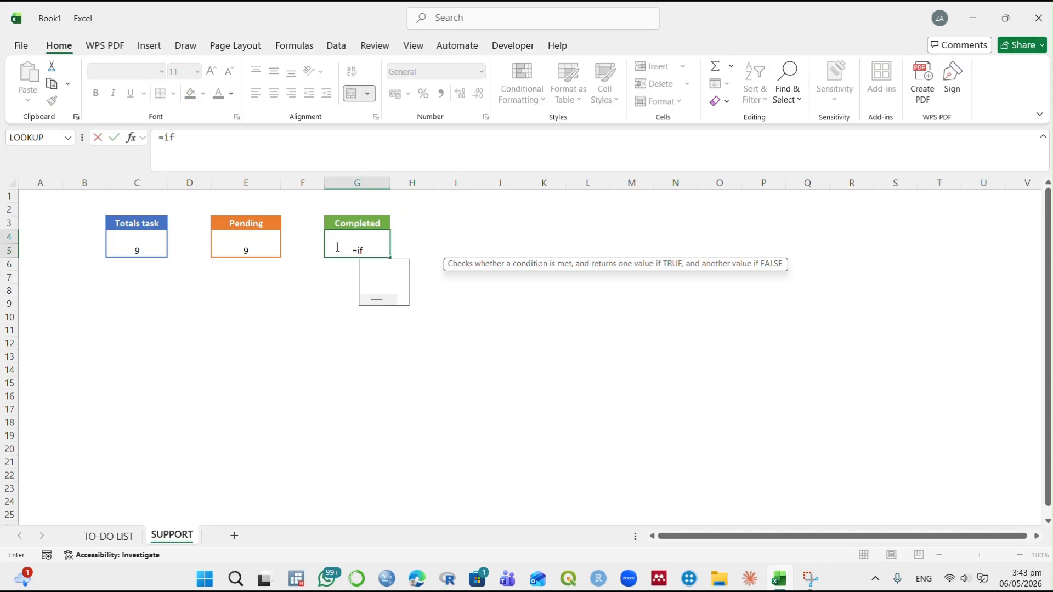
pyautogui.press('BackSpace')
pyautogui.press('BackSpace')
pyautogui.write('co')
pyautogui.write('if')
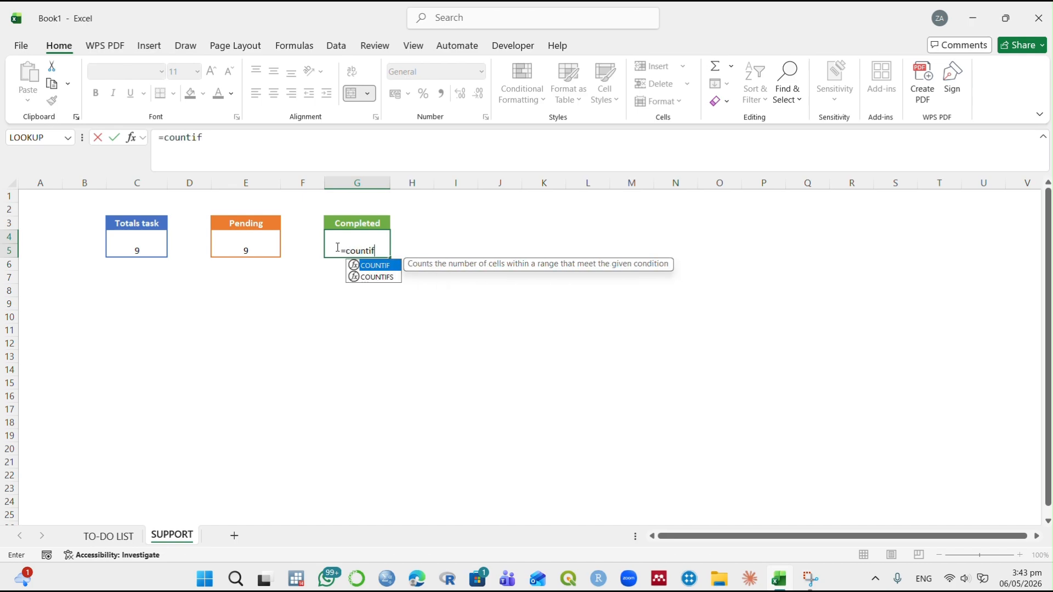
pyautogui.press('Tab')
pyautogui.click(108, 536)
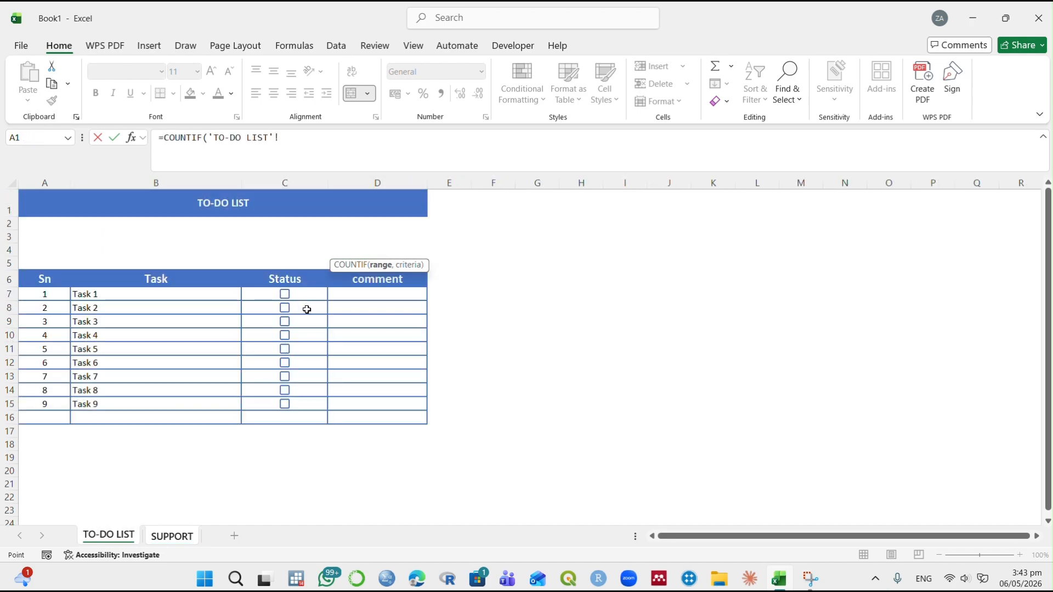
pyautogui.click(312, 289)
pyautogui.moveTo(312, 288); pyautogui.dragTo(284, 404)
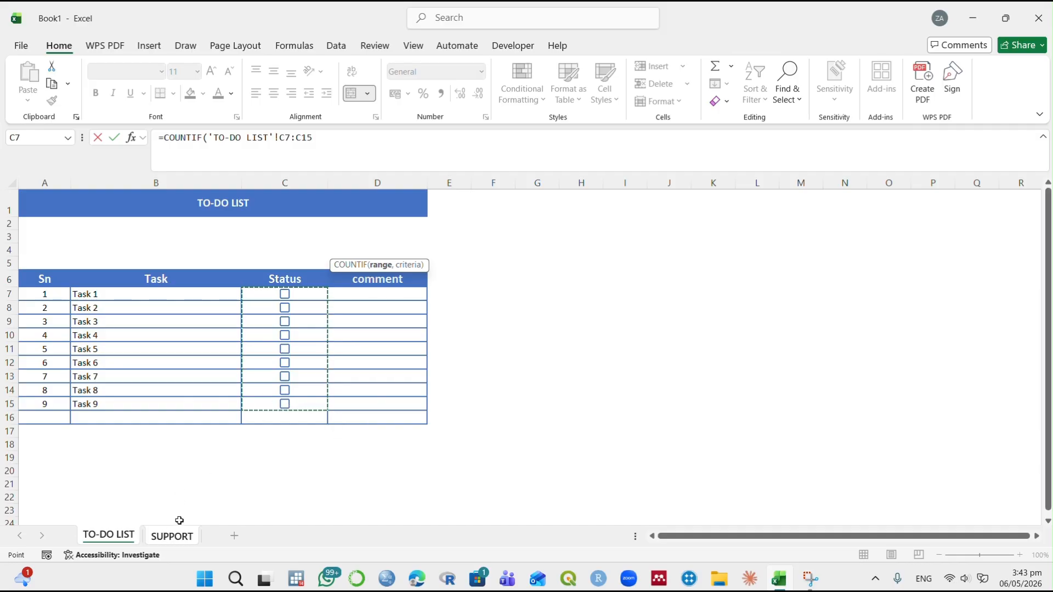
pyautogui.write(',trues')
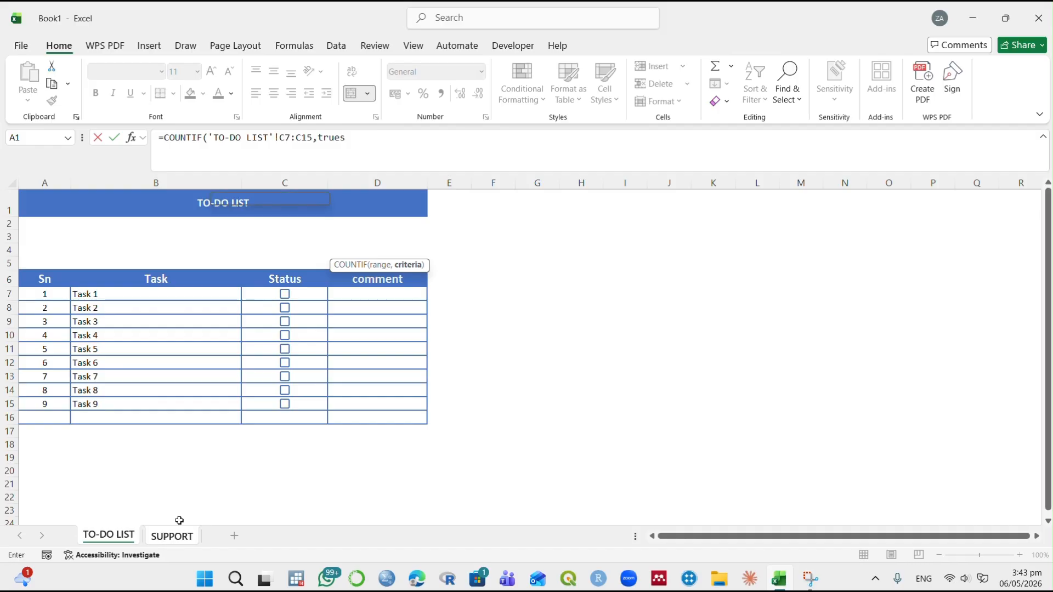
pyautogui.press('BackSpace')
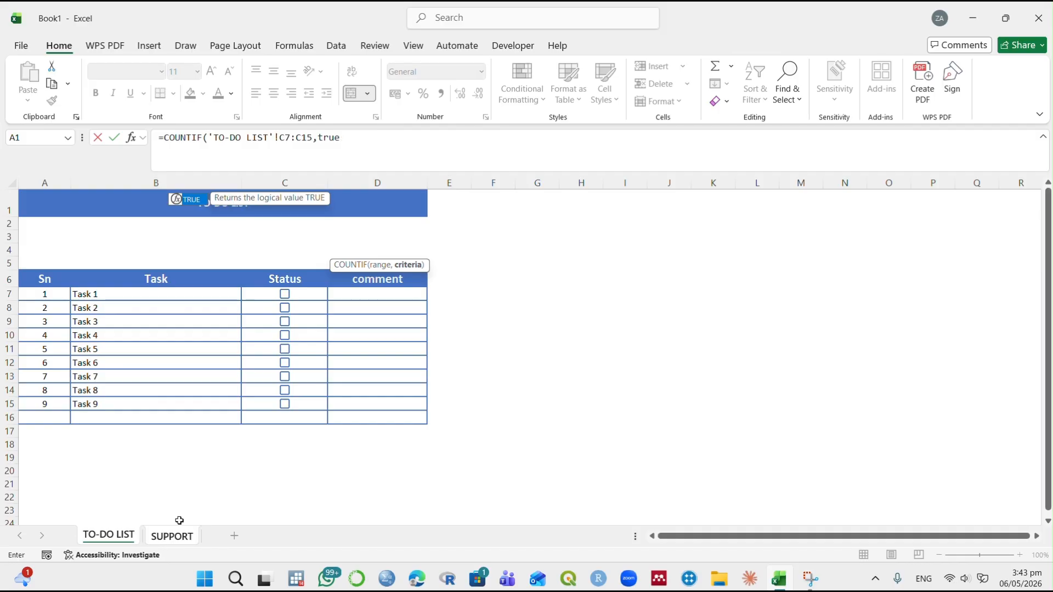
pyautogui.press('Return')
# Mark Task 1 as done on the TO-DO LIST sheet and check the card counts on the SUPPORT sheet.
pyautogui.click(109, 536)
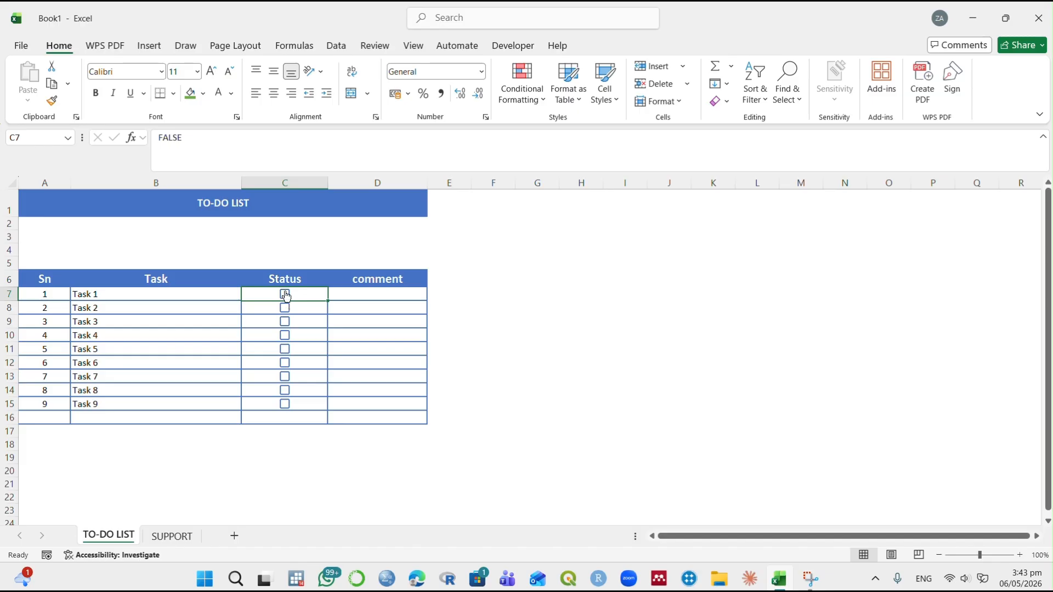
pyautogui.click(285, 296)
pyautogui.click(171, 537)
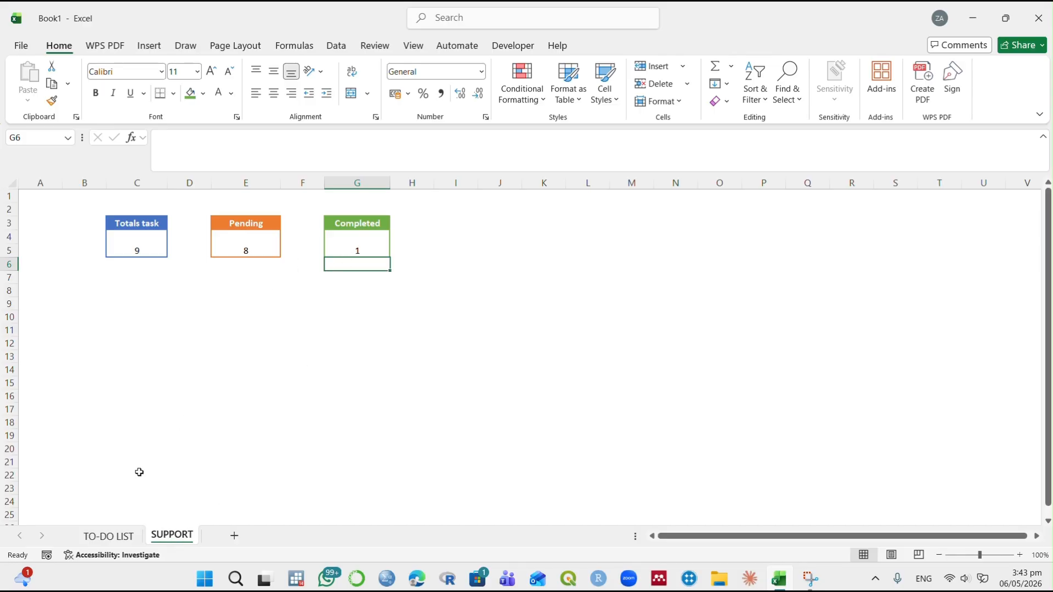
pyautogui.click(113, 536)
pyautogui.click(166, 535)
pyautogui.click(116, 540)
pyautogui.click(174, 540)
# Set the font of the three card value cells C4, E4 and G4 on the SUPPORT sheet to Digital-7.
pyautogui.click(138, 236)
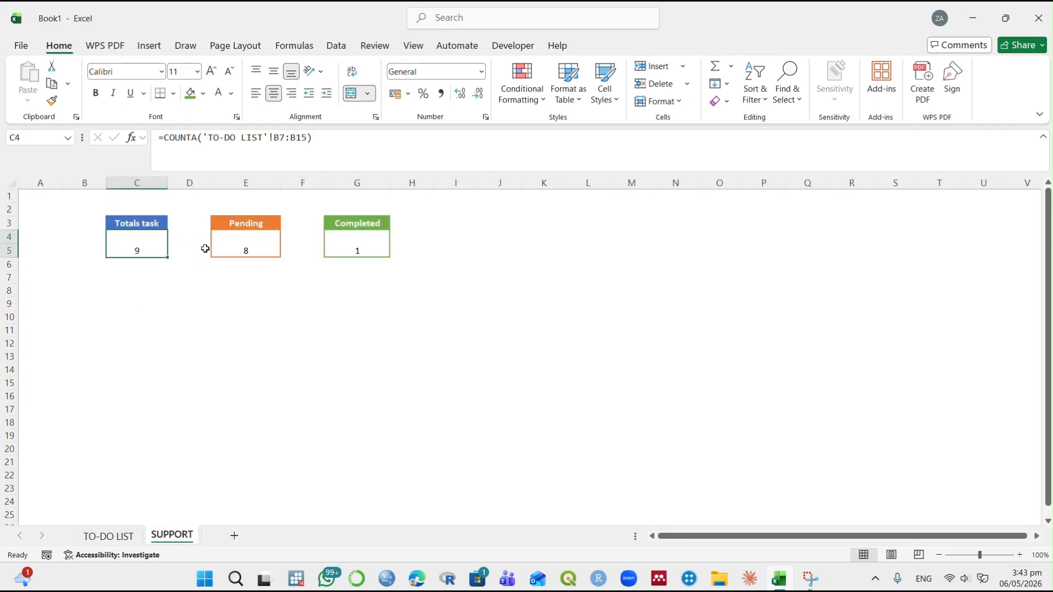
pyautogui.keyDown('ctrl'); pyautogui.click(229, 245); pyautogui.keyUp('ctrl')
pyautogui.keyDown('ctrl'); pyautogui.click(354, 245); pyautogui.keyUp('ctrl')
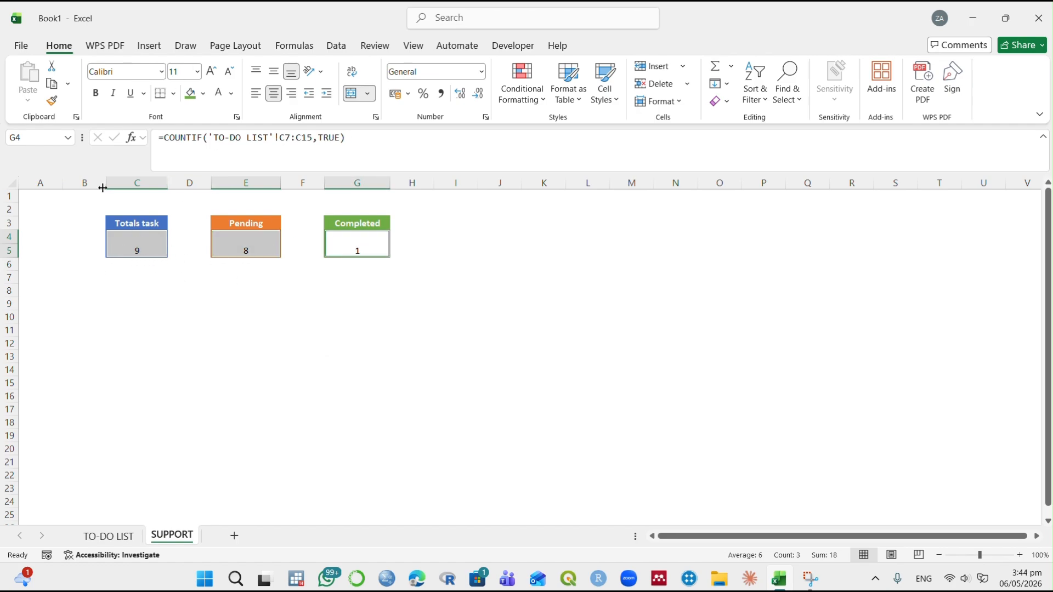
pyautogui.click(150, 75)
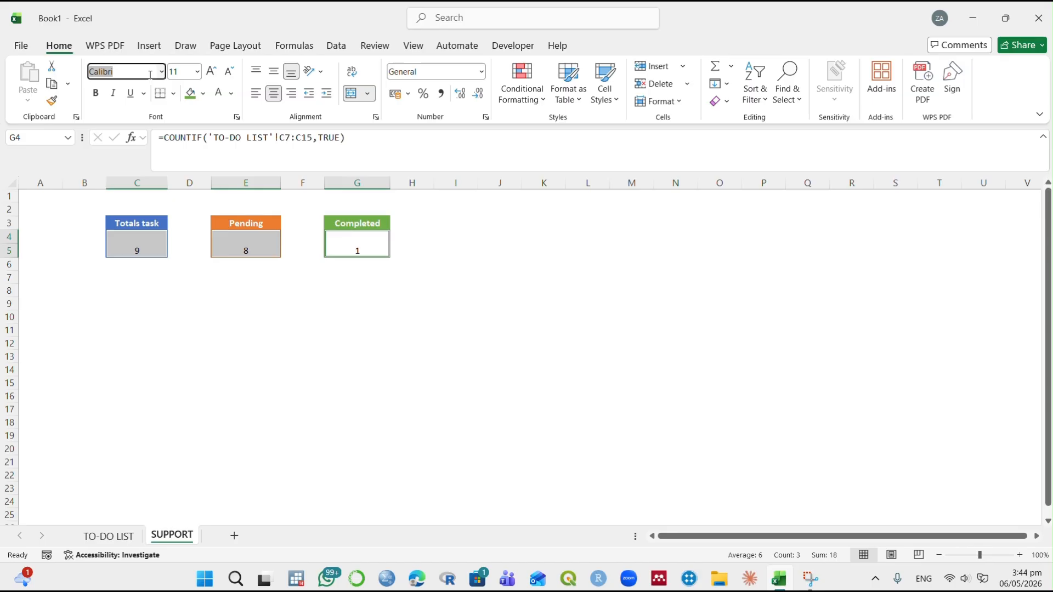
pyautogui.write('Digital-7')
pyautogui.press('Return')
# Format the three card values as bold, size 14 and vertically middle-aligned.
pyautogui.click(211, 71)
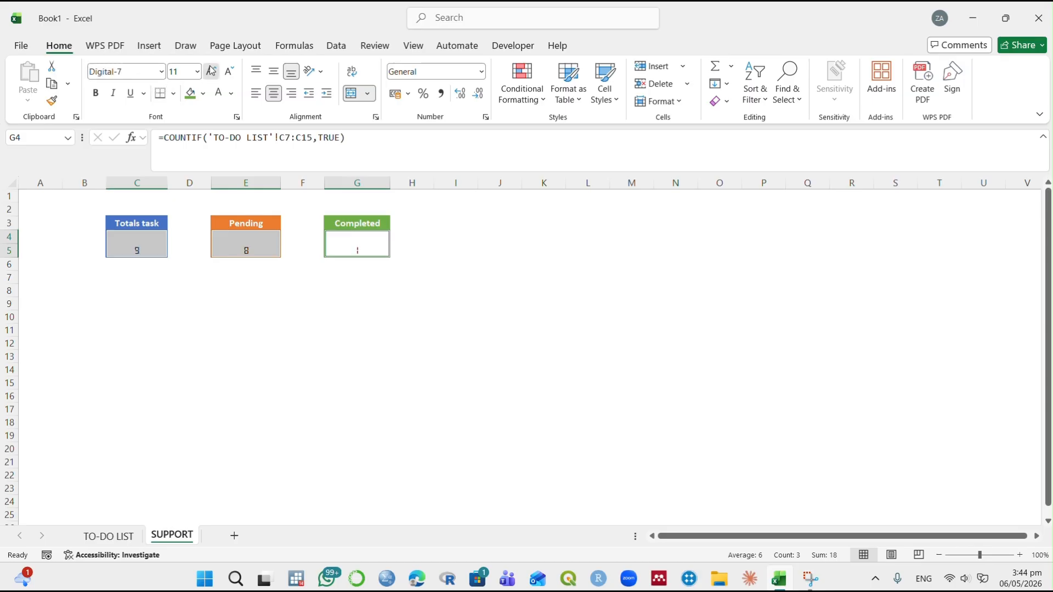
pyautogui.click(211, 71)
pyautogui.click(96, 92)
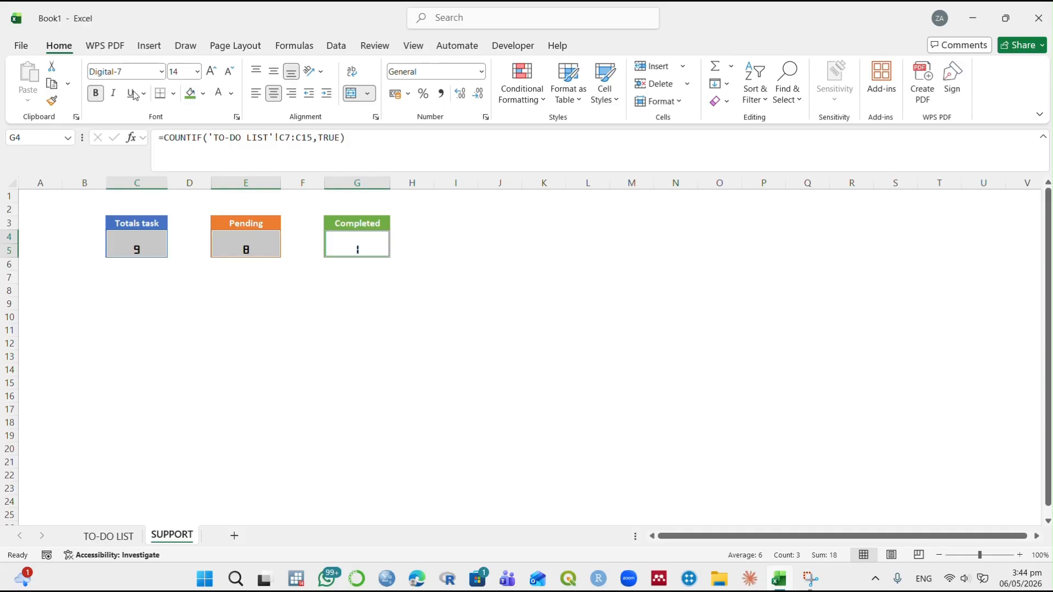
pyautogui.click(274, 72)
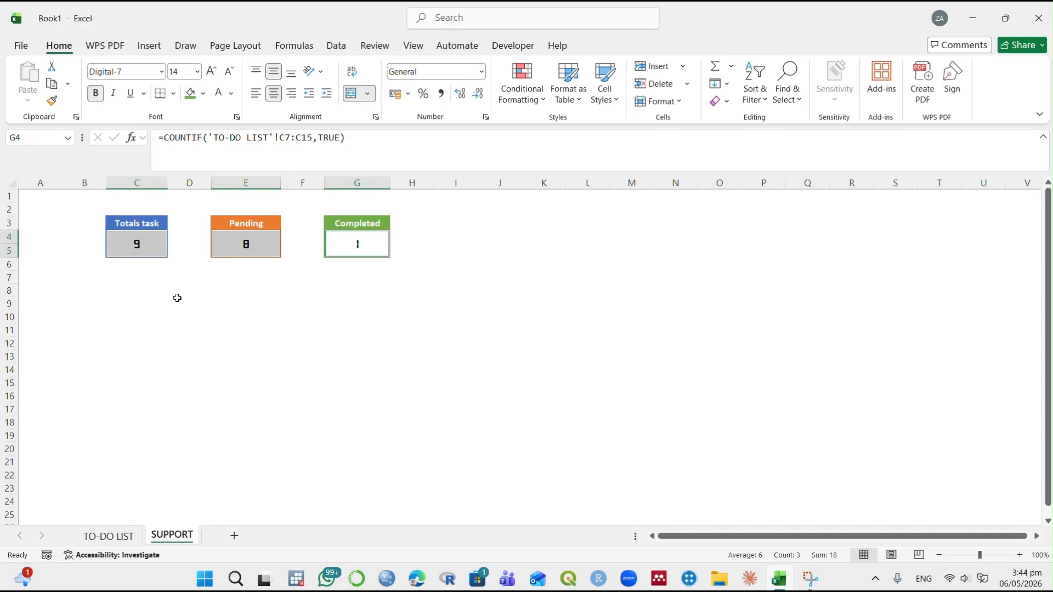
pyautogui.click(264, 241)
# Name the Totals task value cell C4 Total_task.
pyautogui.click(148, 247)
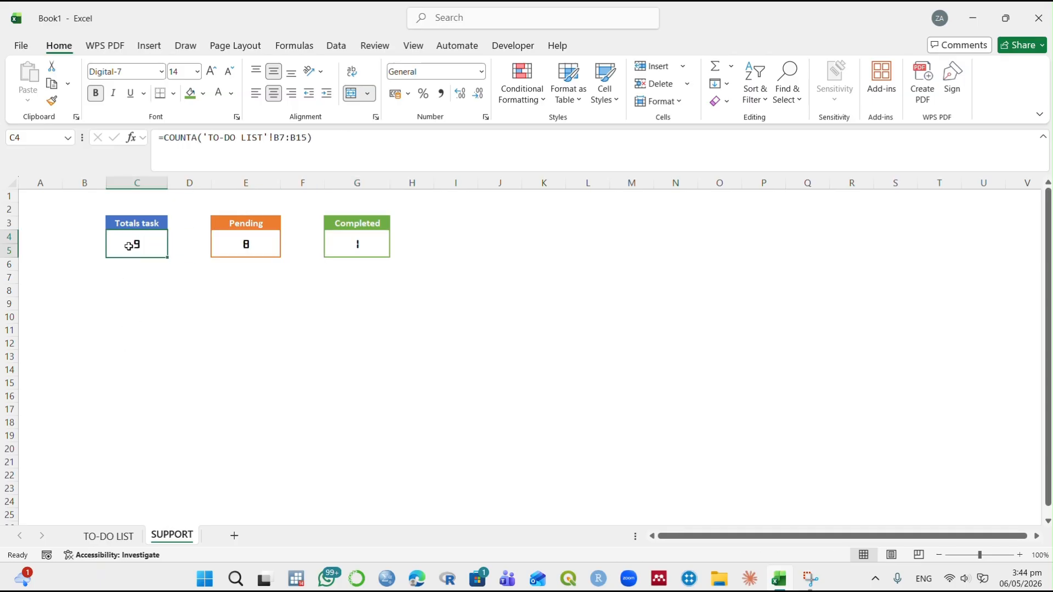
pyautogui.click(41, 136)
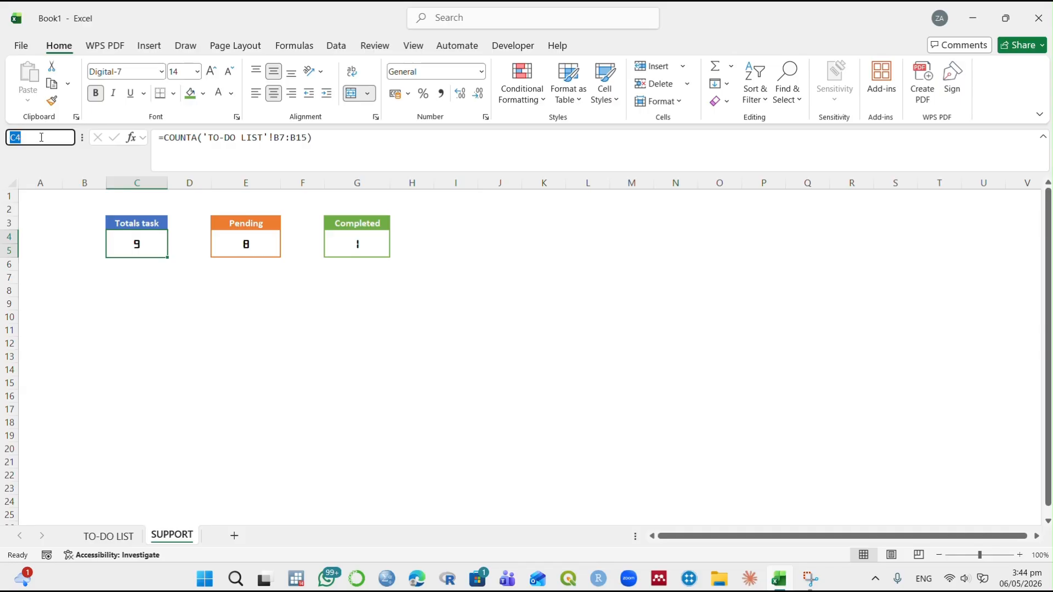
pyautogui.write('Total_task')
pyautogui.press('Return')
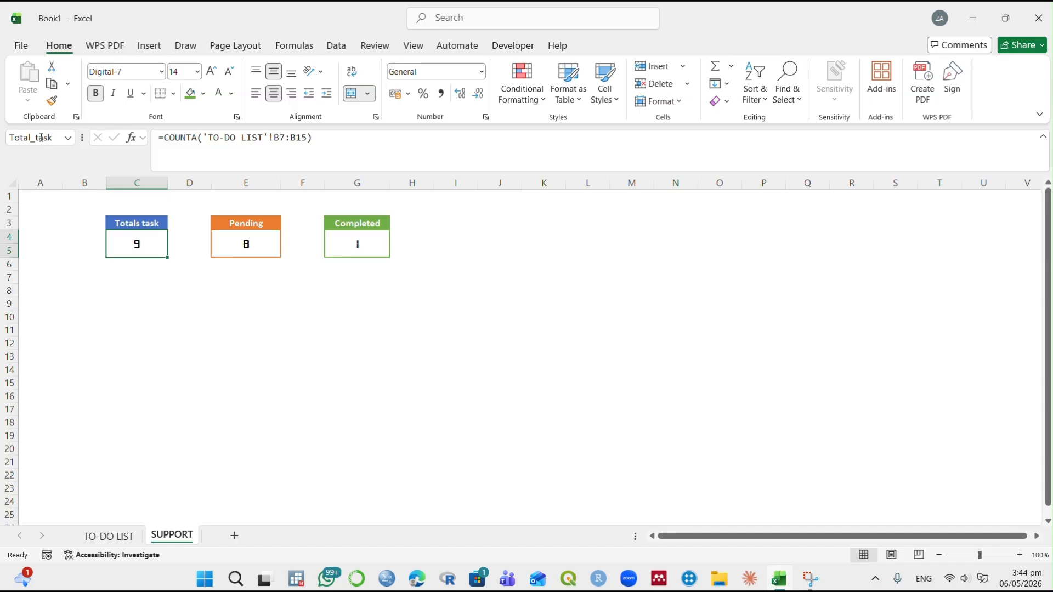
# Name the value cell E4 under the Pending header Pending.
pyautogui.click(242, 255)
pyautogui.click(31, 138)
pyautogui.write('Pending')
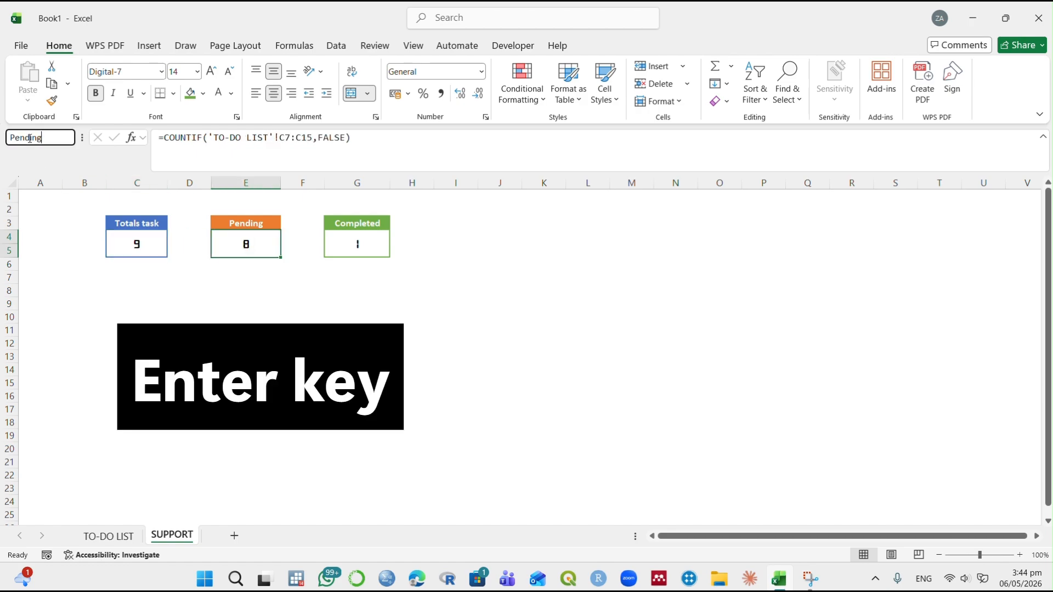
pyautogui.press('Return')
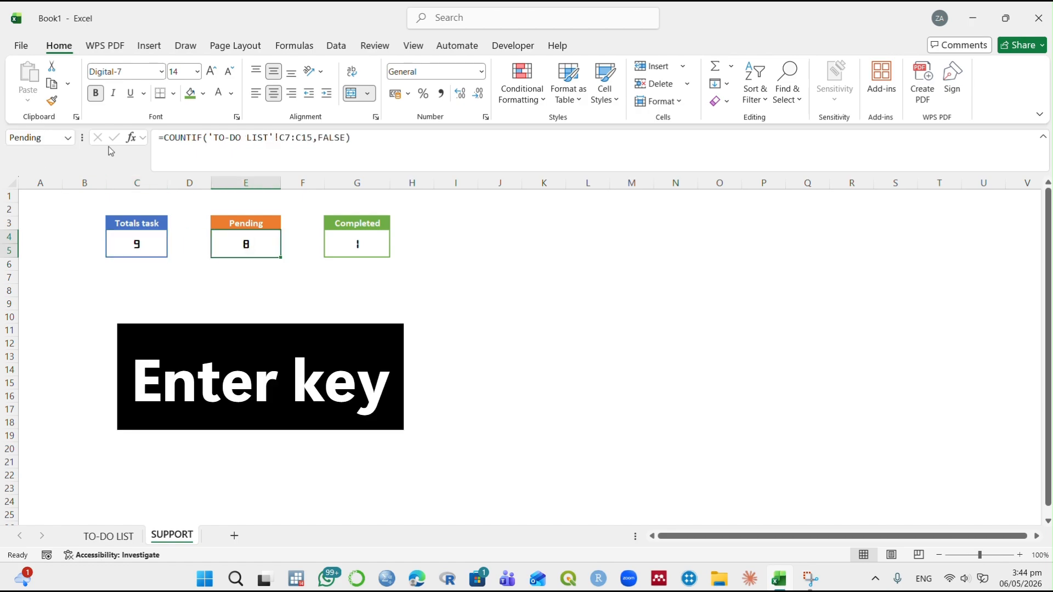
# Name the value cell G4 under the Completed header Completed, leaving its formula unedited.
pyautogui.doubleClick(379, 243)
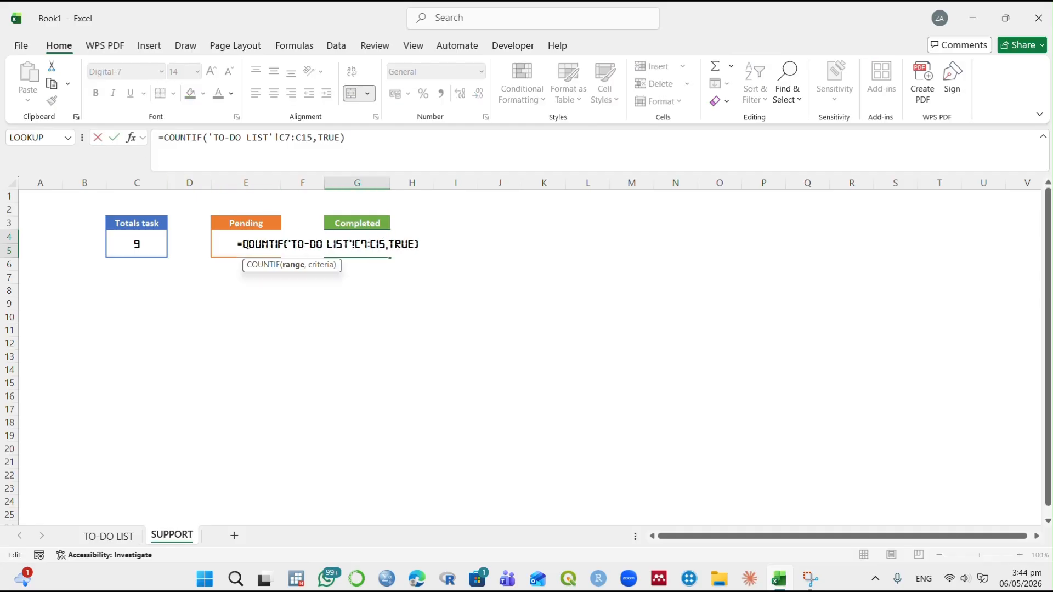
pyautogui.write('`')
pyautogui.press('Escape')
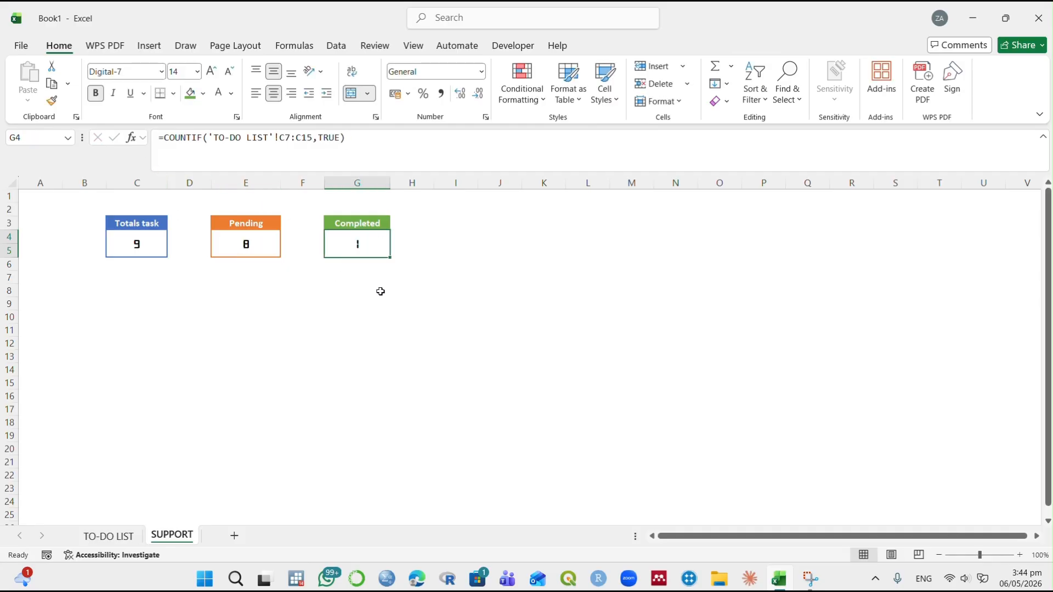
pyautogui.click(46, 140)
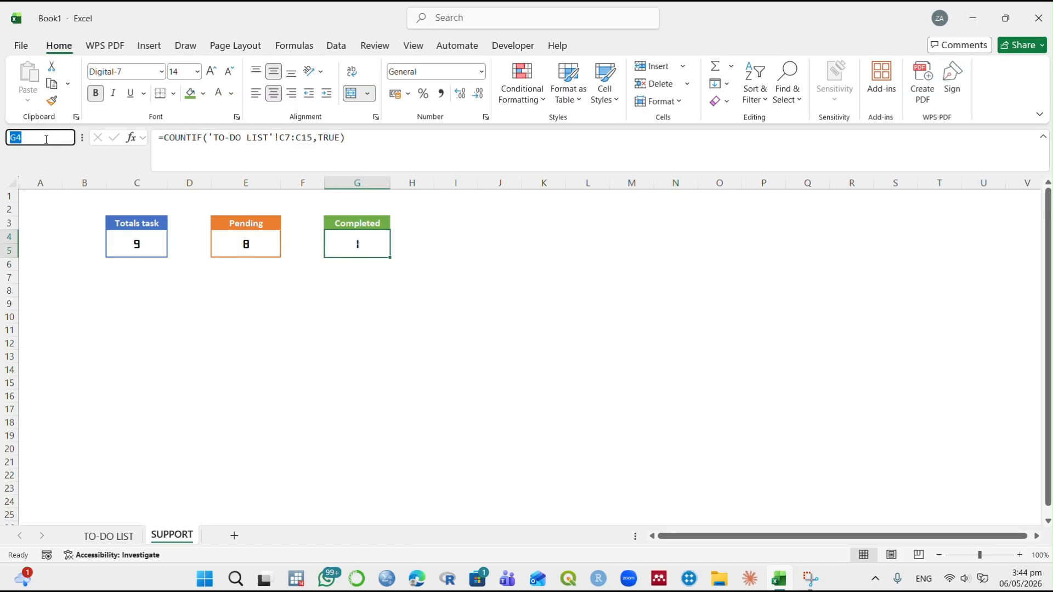
pyautogui.write('Completed')
pyautogui.press('Return')
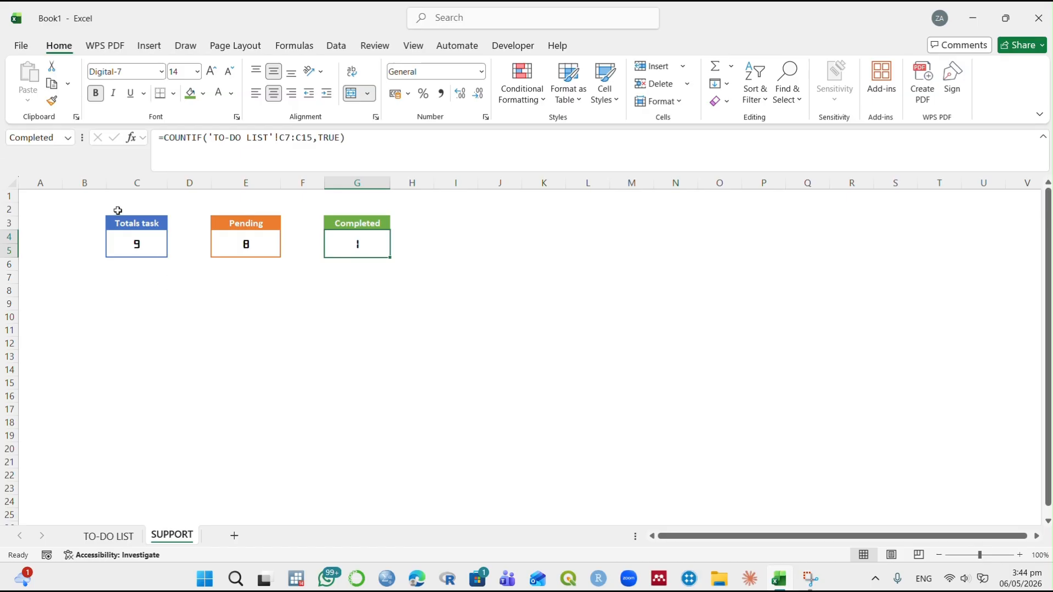
# Copy the Totals task card C3:C5 and paste it as a linked picture below the TO-DO LIST banner, above the Sn and Task headers.
pyautogui.moveTo(117, 211); pyautogui.dragTo(121, 239)
pyautogui.hotkey('ctrl', 'c')
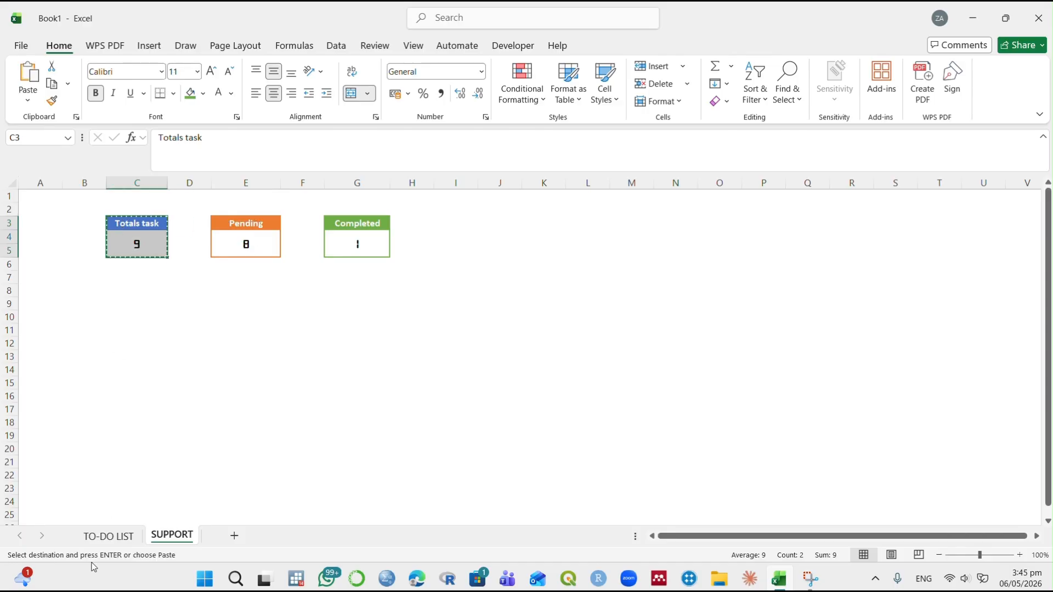
pyautogui.click(108, 535)
pyautogui.click(66, 236)
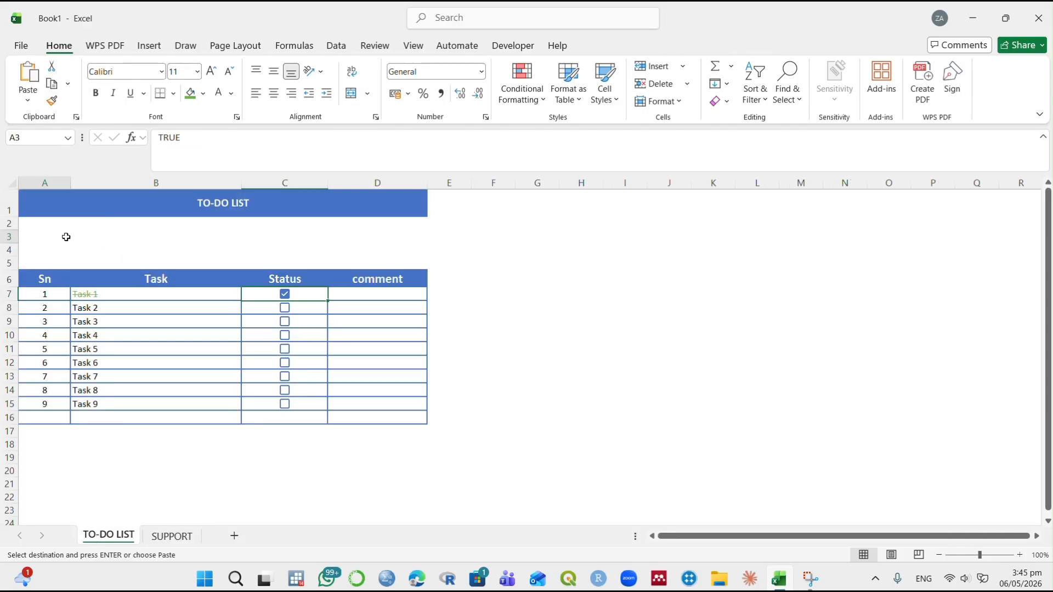
pyautogui.rightClick(65, 236)
pyautogui.click(28, 100)
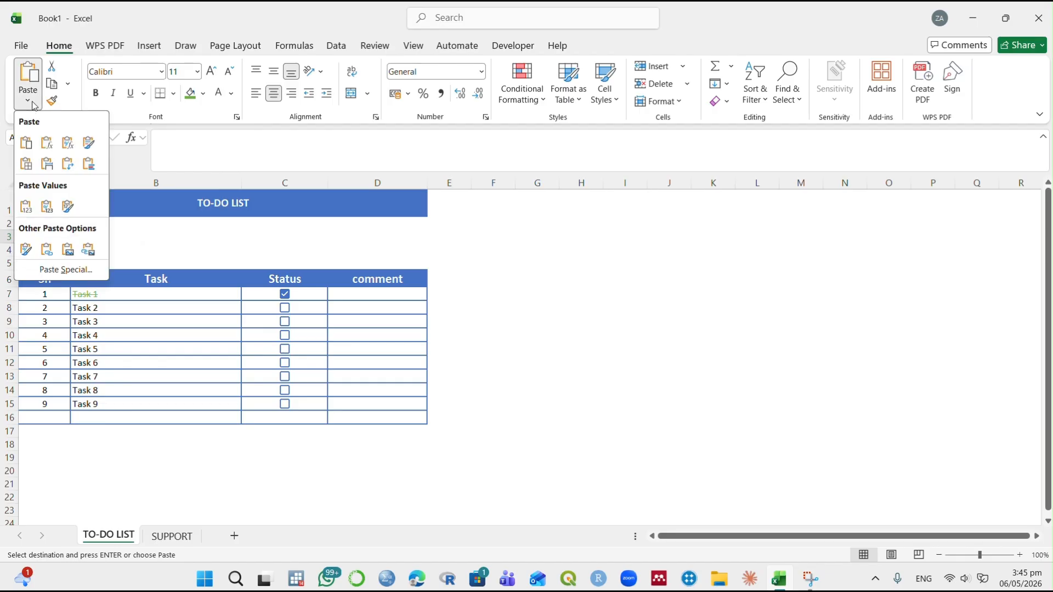
pyautogui.click(87, 250)
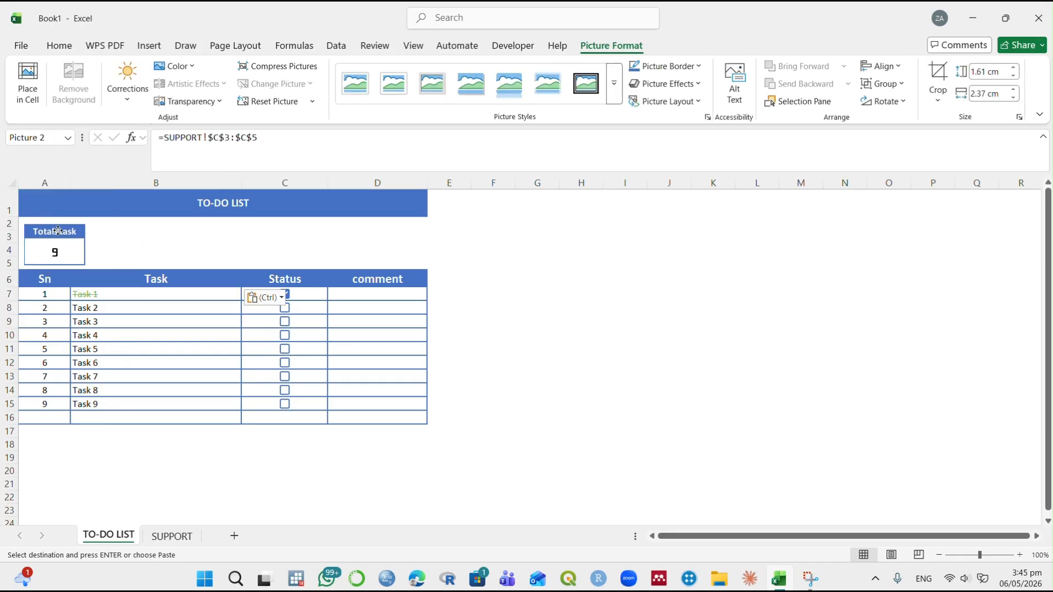
pyautogui.moveTo(58, 229); pyautogui.dragTo(83, 230)
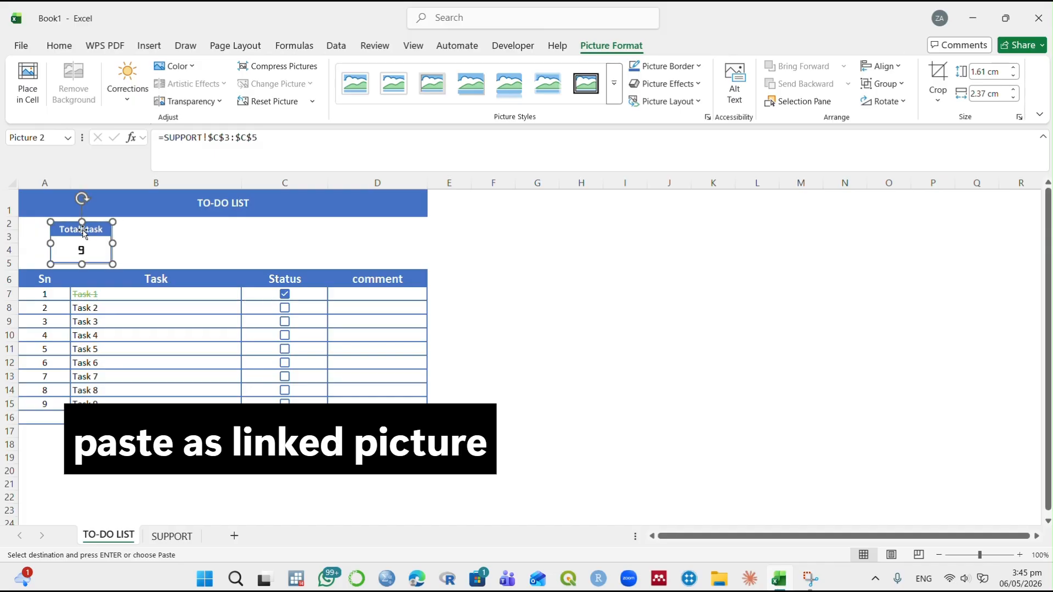
# Copy the Pending card E3:E5 from SUPPORT and paste it as a linked picture beside the Totals task card on the TO-DO LIST sheet.
pyautogui.click(172, 536)
pyautogui.click(228, 245)
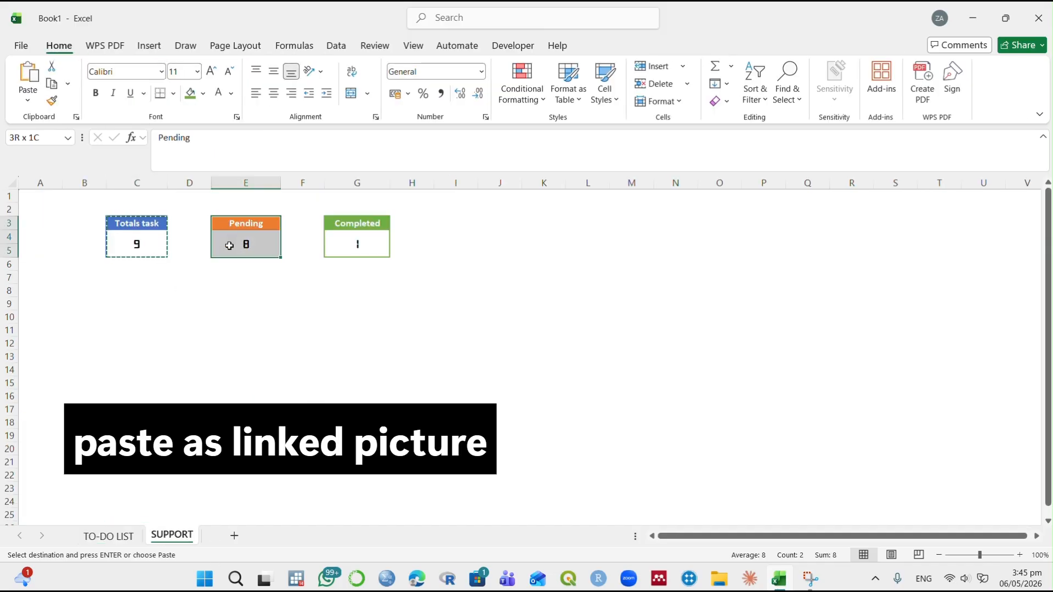
pyautogui.click(108, 536)
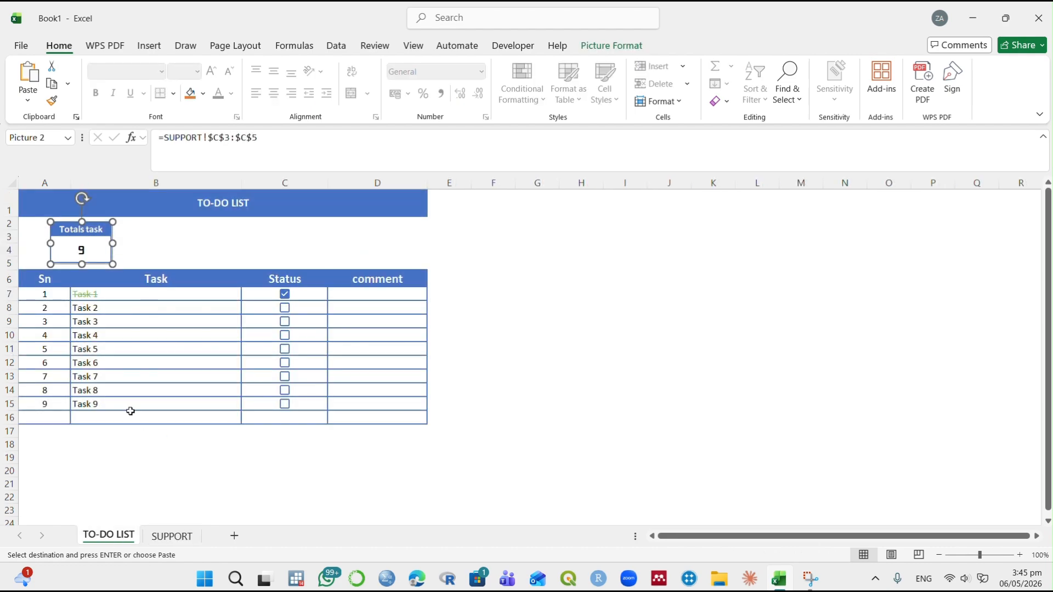
pyautogui.click(28, 99)
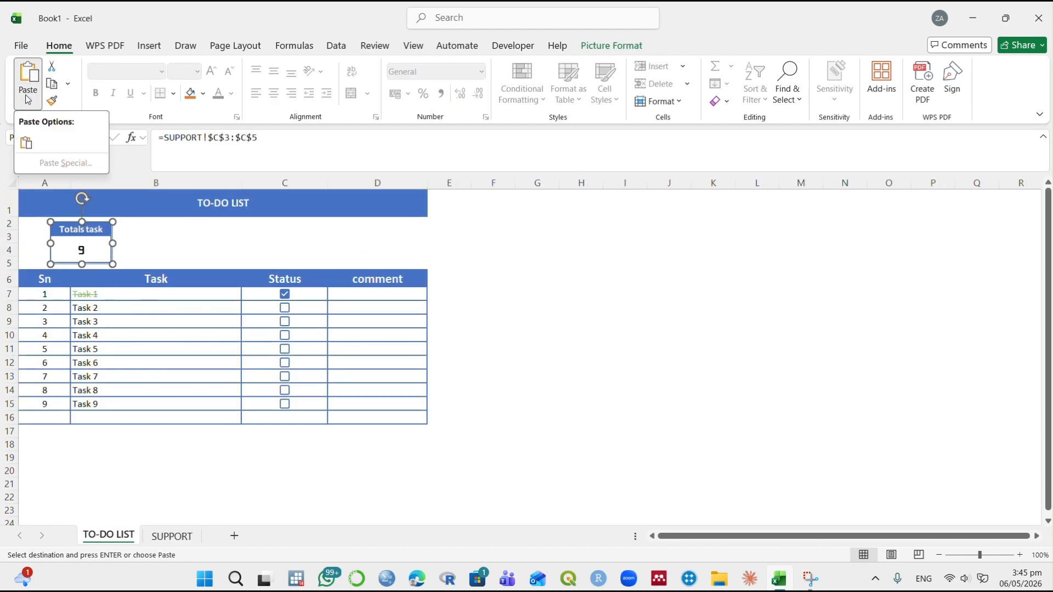
pyautogui.click(154, 225)
pyautogui.click(153, 238)
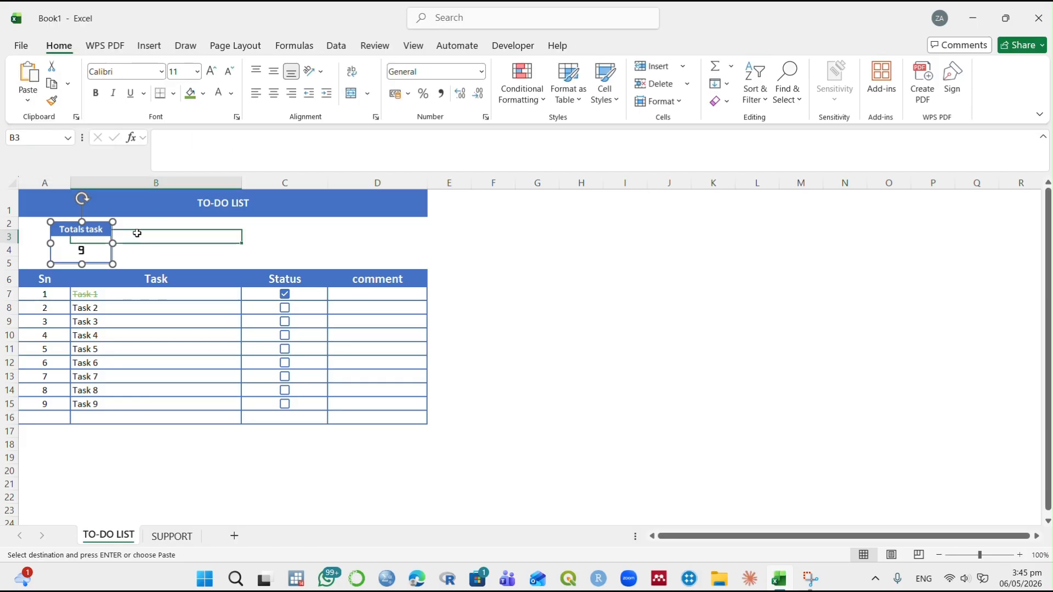
pyautogui.click(27, 100)
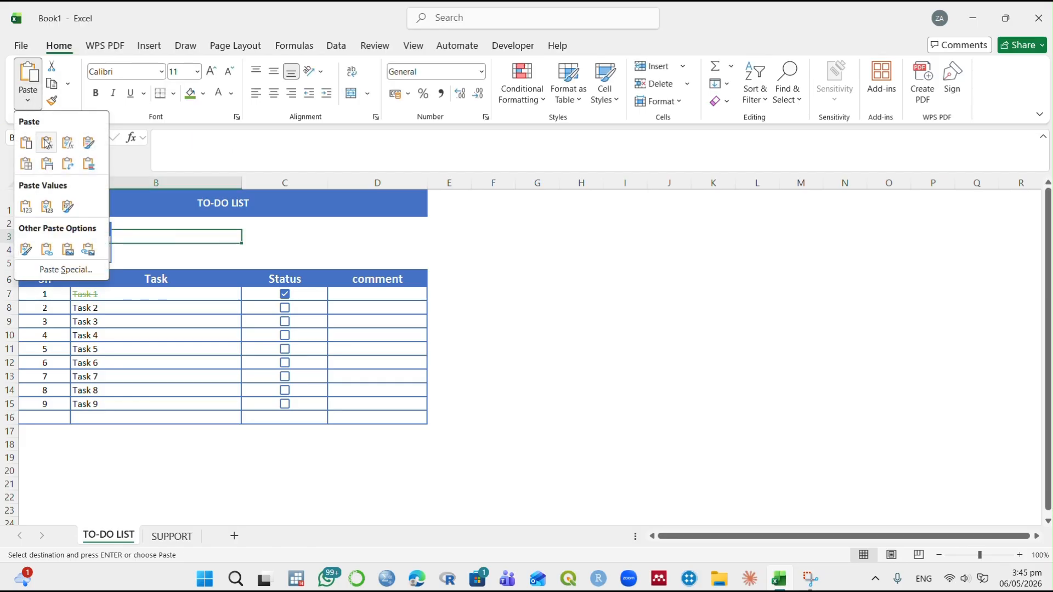
pyautogui.click(87, 250)
pyautogui.moveTo(99, 235); pyautogui.dragTo(154, 233)
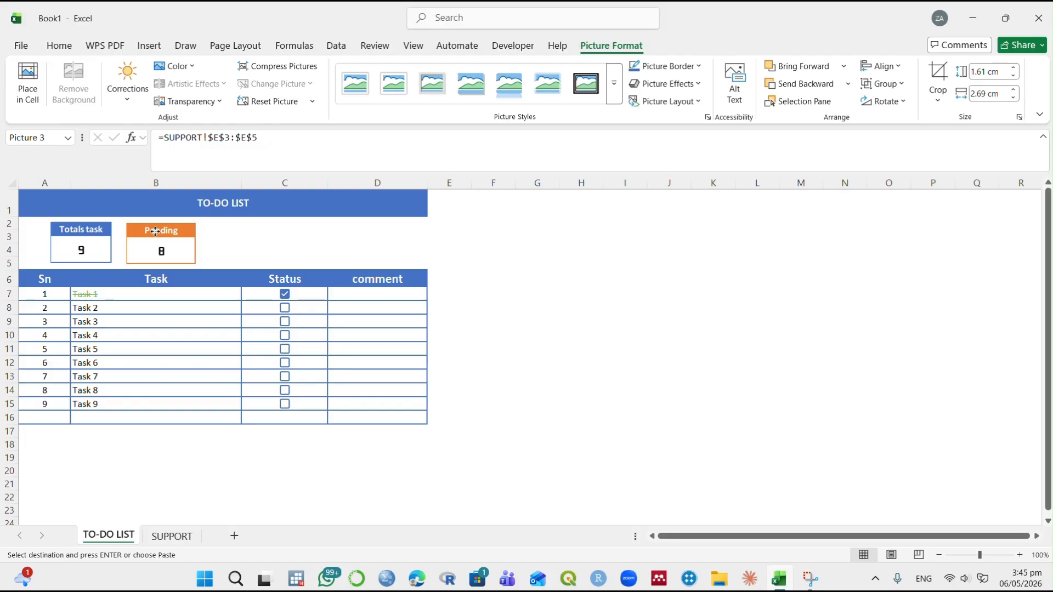
# Copy the Completed card G3:G5 from SUPPORT and place it as a linked picture beside the Pending card on the TO-DO LIST sheet.
pyautogui.click(172, 535)
pyautogui.moveTo(345, 221); pyautogui.dragTo(348, 247)
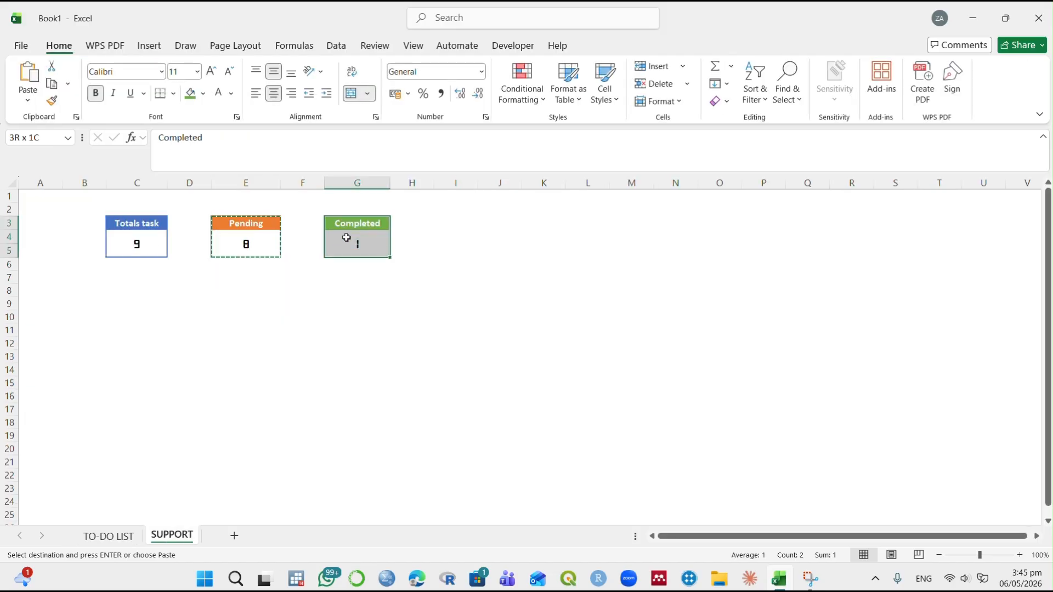
pyautogui.hotkey('ctrl', 'c')
pyautogui.click(105, 536)
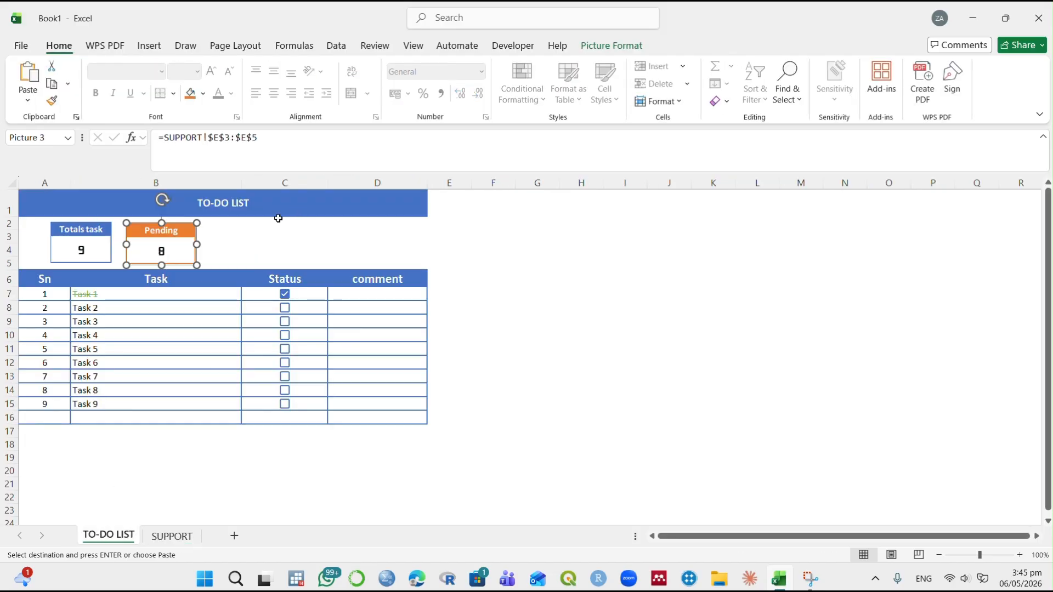
pyautogui.click(254, 233)
pyautogui.hotkey('ctrl', 'v')
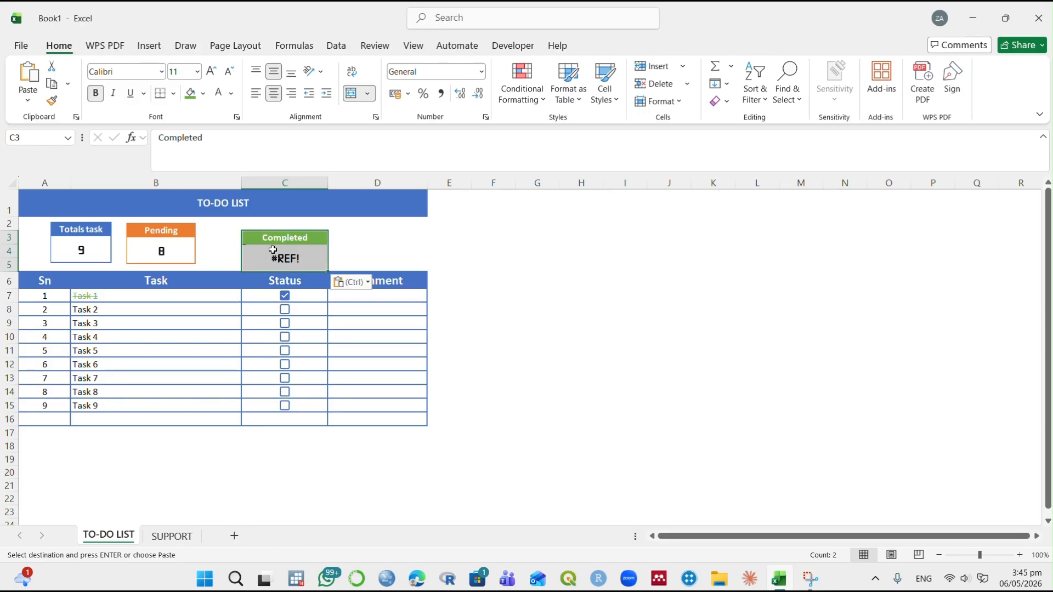
pyautogui.hotkey('ctrl', 'z')
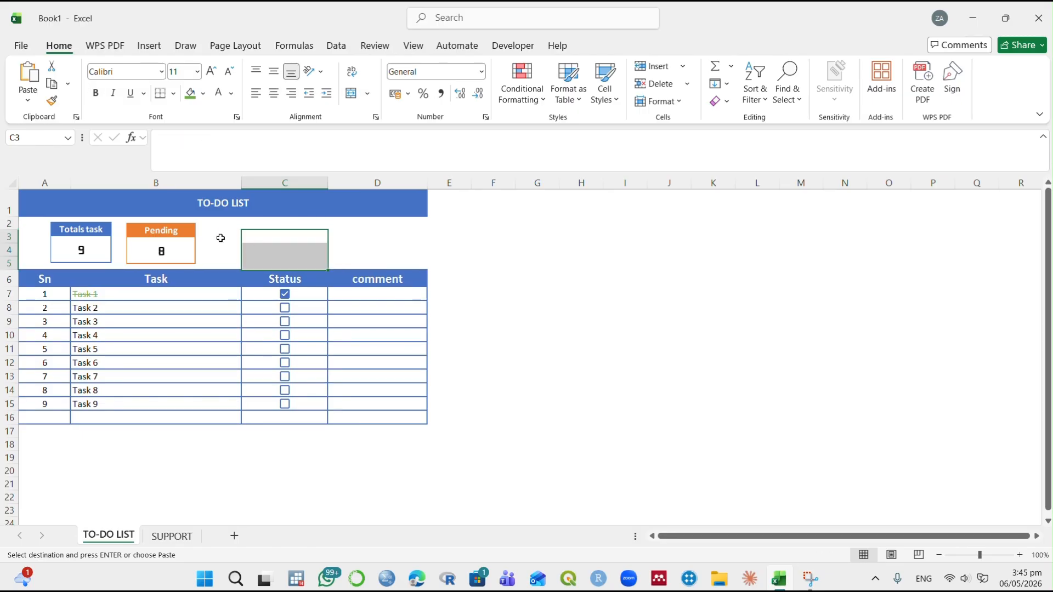
pyautogui.click(28, 98)
pyautogui.click(87, 250)
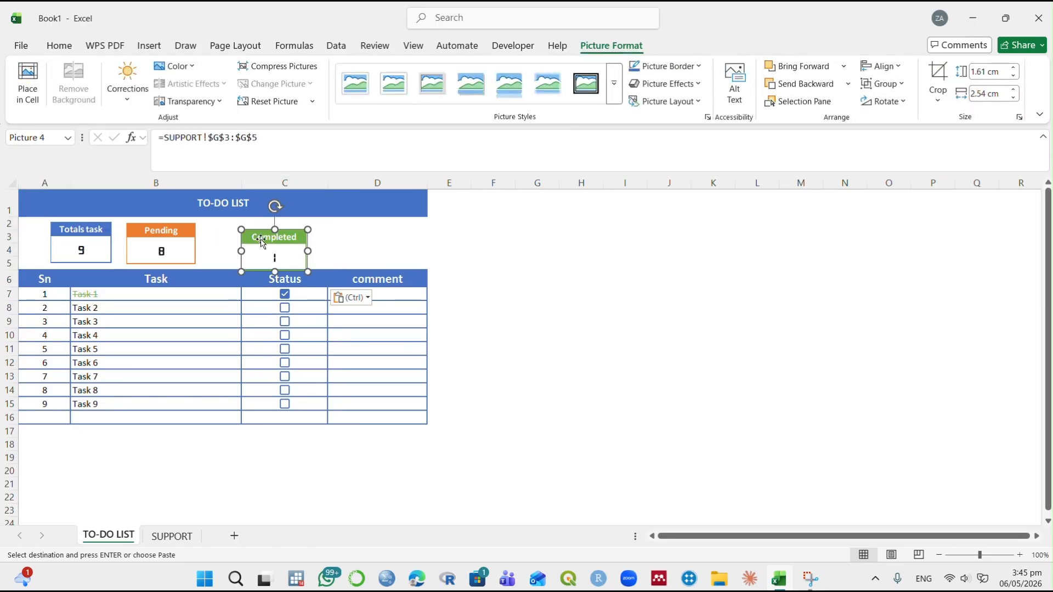
pyautogui.moveTo(257, 237); pyautogui.dragTo(232, 231)
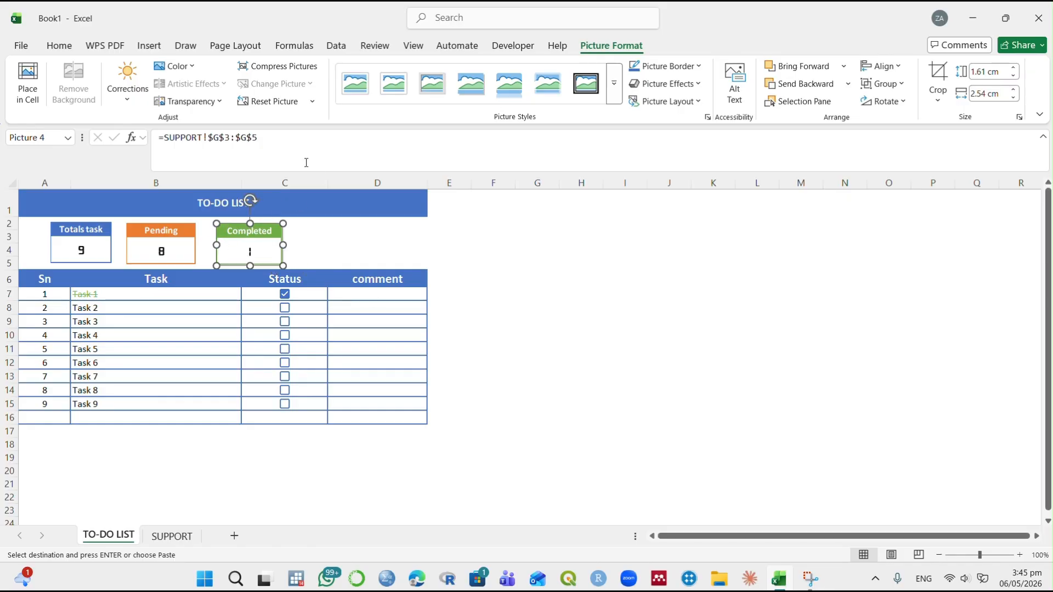
# Test the linked cards by unticking and reticking Task 1, and mark Tasks 2 to 5 as done.
pyautogui.click(285, 294)
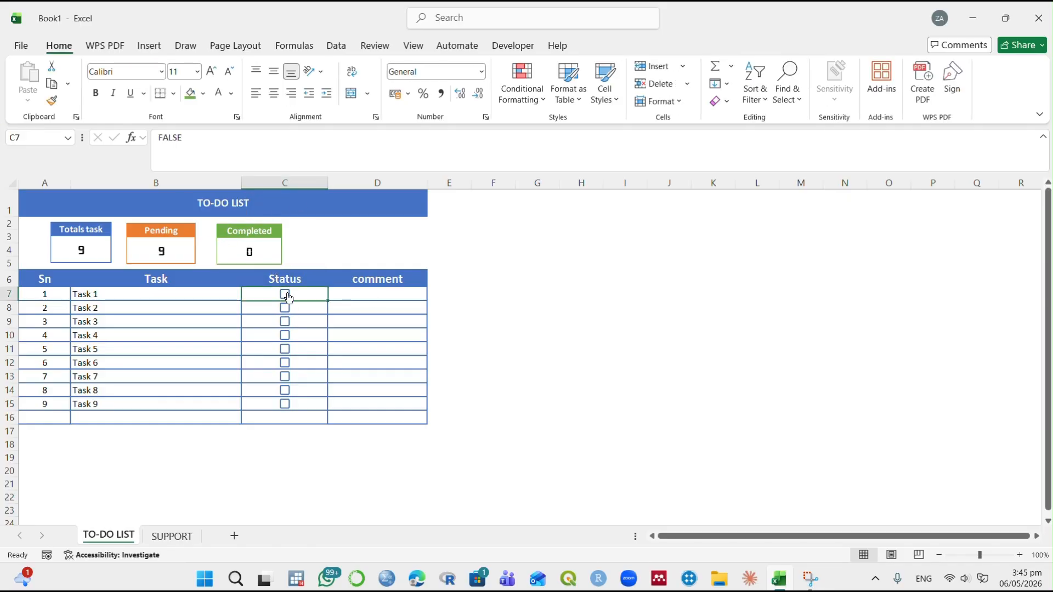
pyautogui.click(284, 294)
pyautogui.click(285, 308)
pyautogui.click(284, 321)
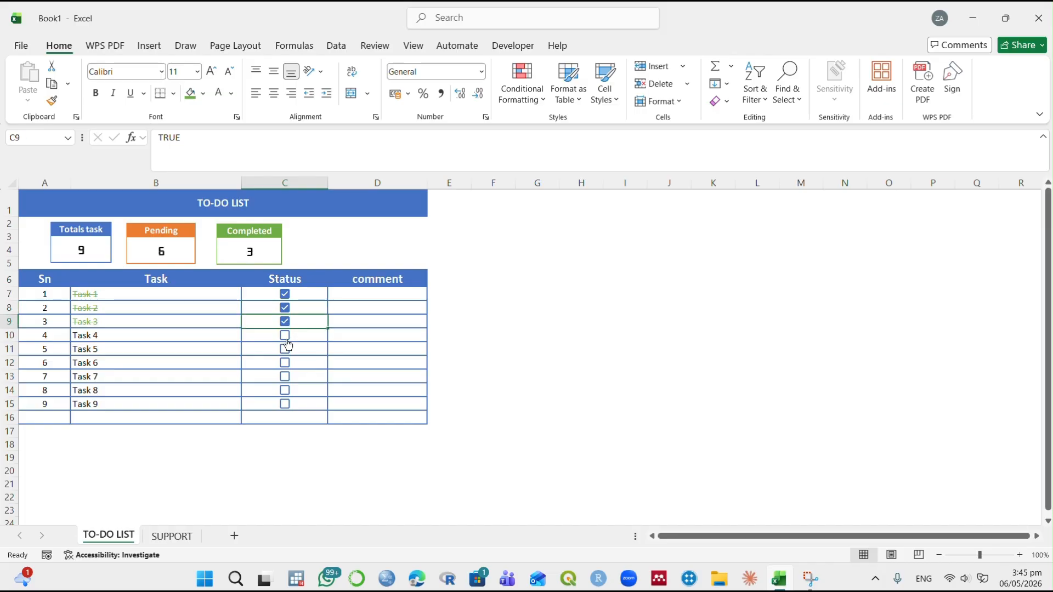
pyautogui.click(285, 336)
pyautogui.click(285, 349)
pyautogui.click(285, 349)
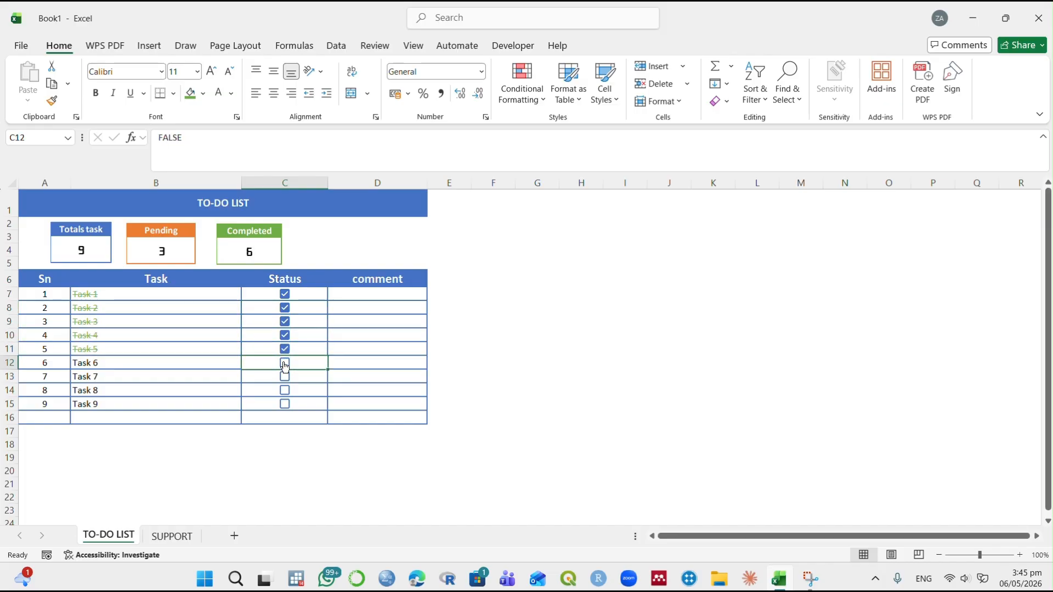
# Untick all the completed tasks in the Status column so that none is marked as done.
pyautogui.click(285, 335)
pyautogui.click(285, 322)
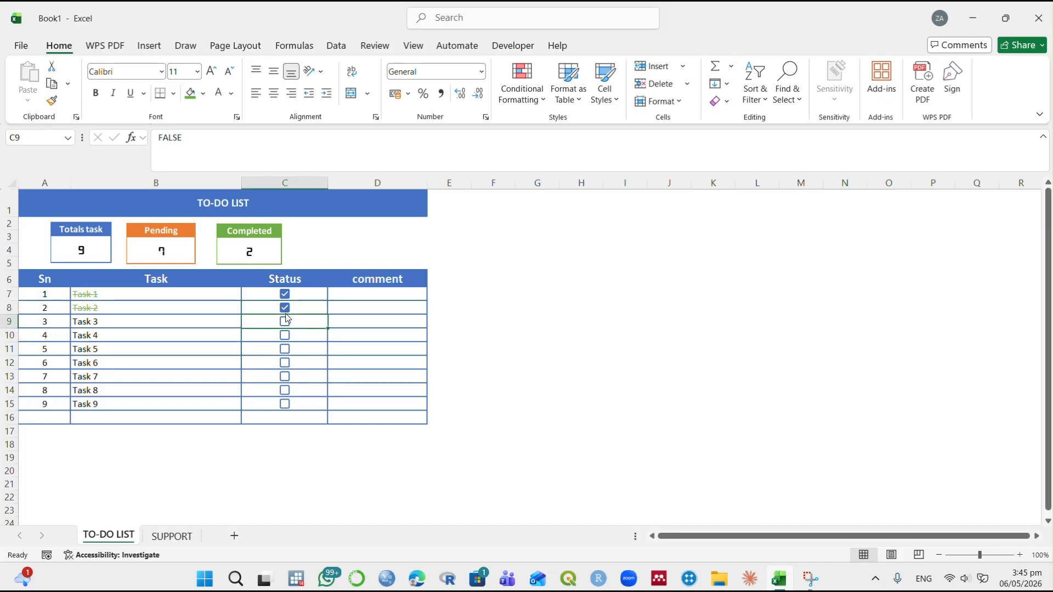
pyautogui.click(285, 308)
pyautogui.click(285, 308)
pyautogui.click(285, 295)
pyautogui.click(312, 252)
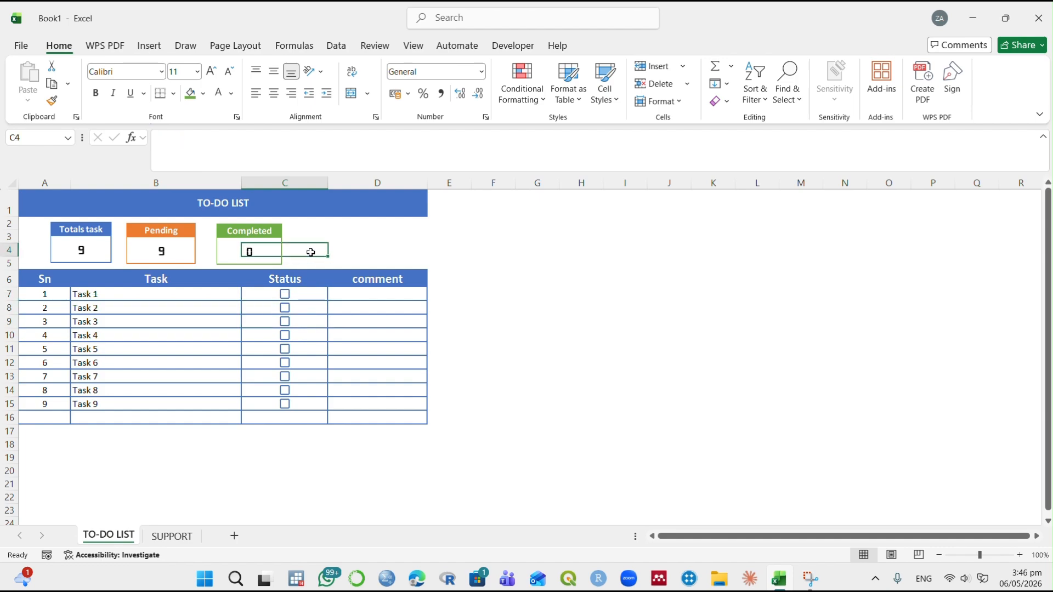
# Widen the comment column and narrow the Status column so that D4 sits clear of the Completed card.
pyautogui.click(357, 249)
pyautogui.moveTo(427, 183); pyautogui.dragTo(450, 181)
pyautogui.moveTo(327, 183); pyautogui.dragTo(303, 182)
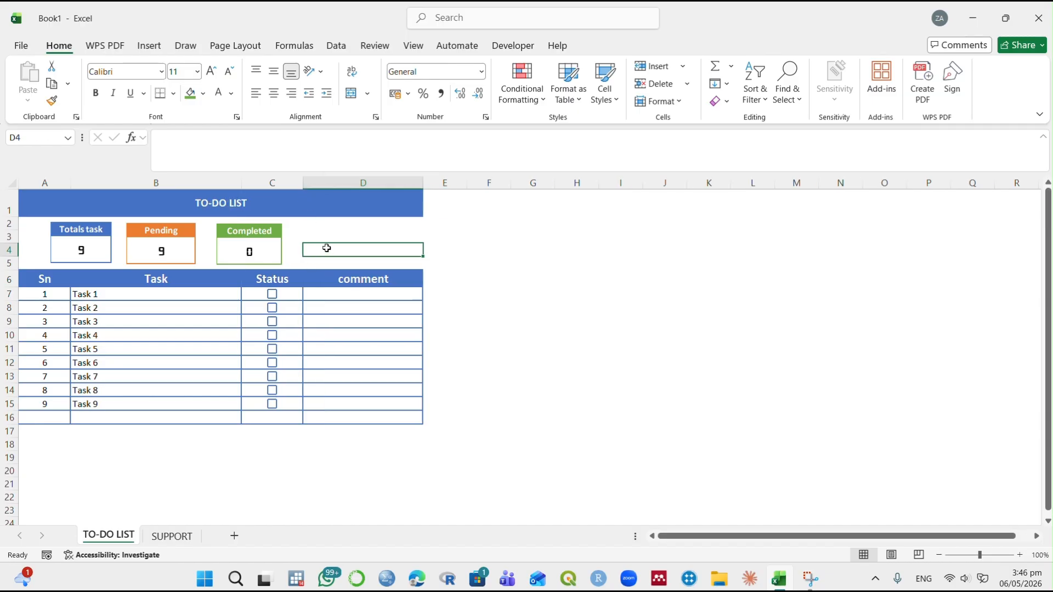
# Apply a thicker green outline border to cell D4, matching the Completed card.
pyautogui.hotkey('ctrl', '1')
pyautogui.click(570, 331)
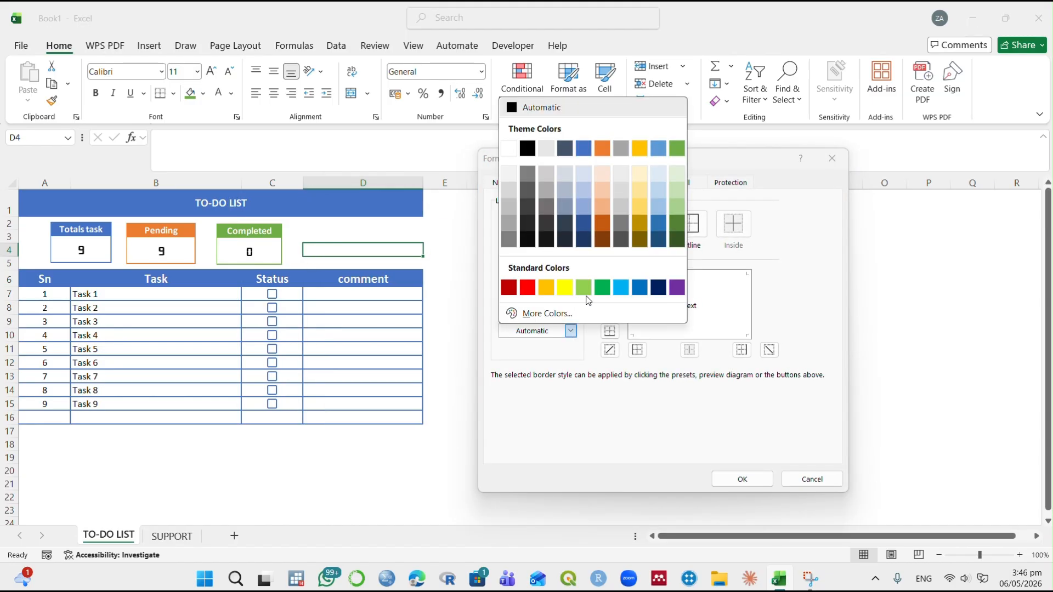
pyautogui.click(676, 148)
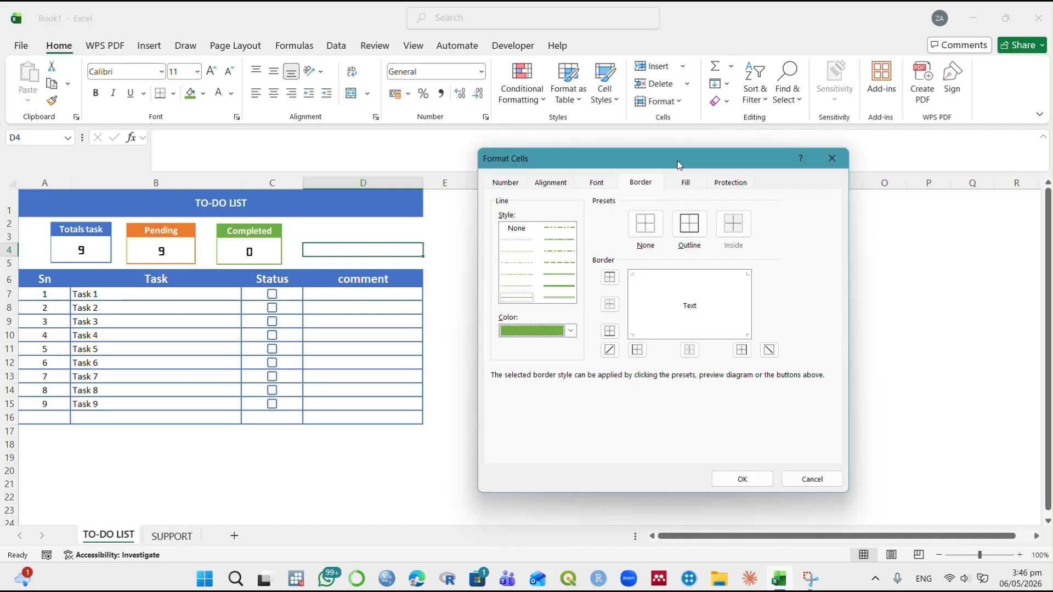
pyautogui.click(678, 231)
pyautogui.click(573, 275)
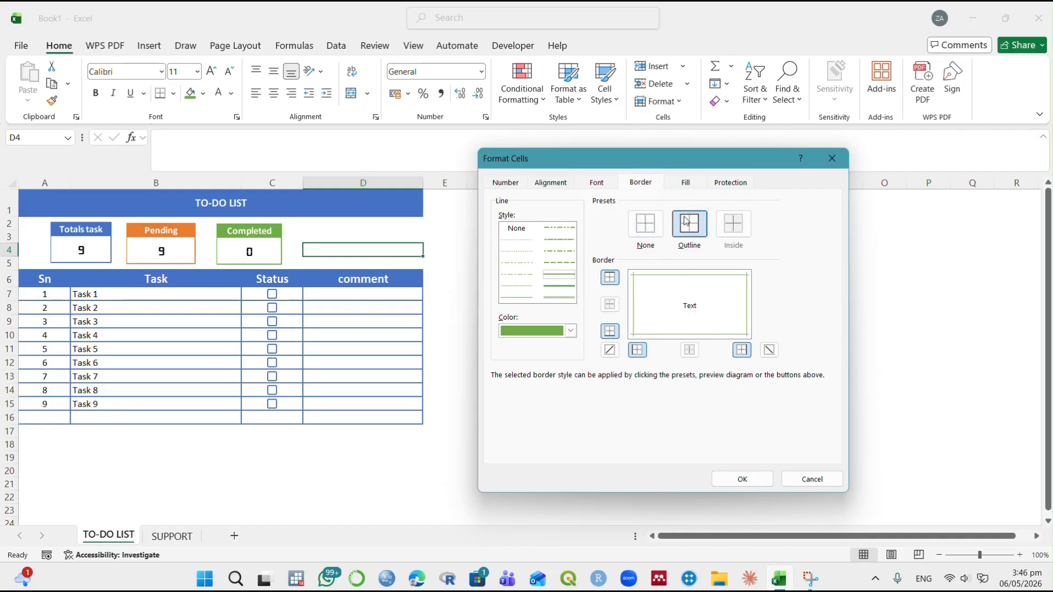
pyautogui.click(761, 479)
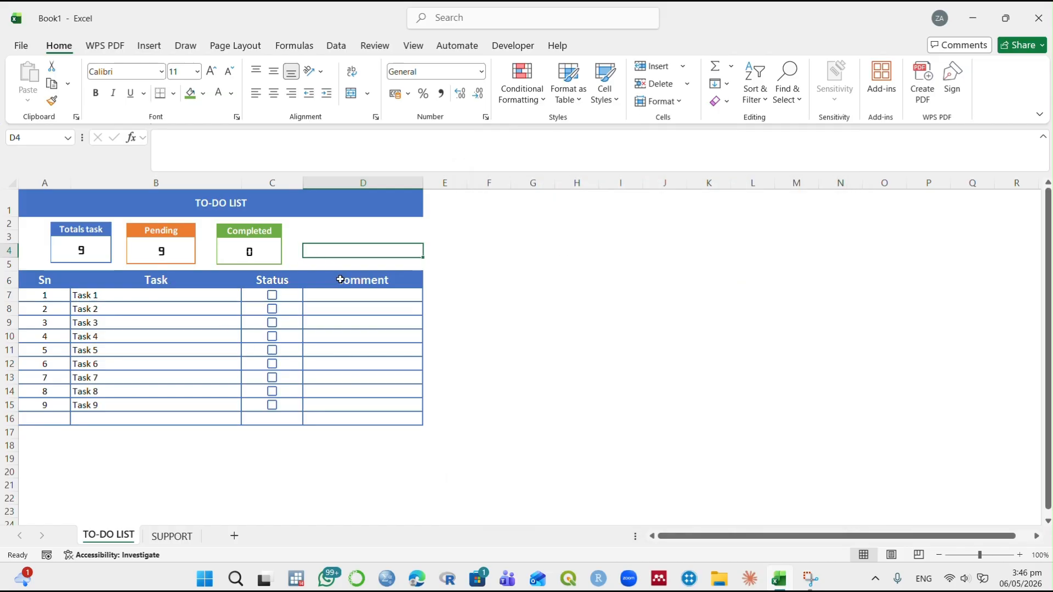
pyautogui.click(346, 377)
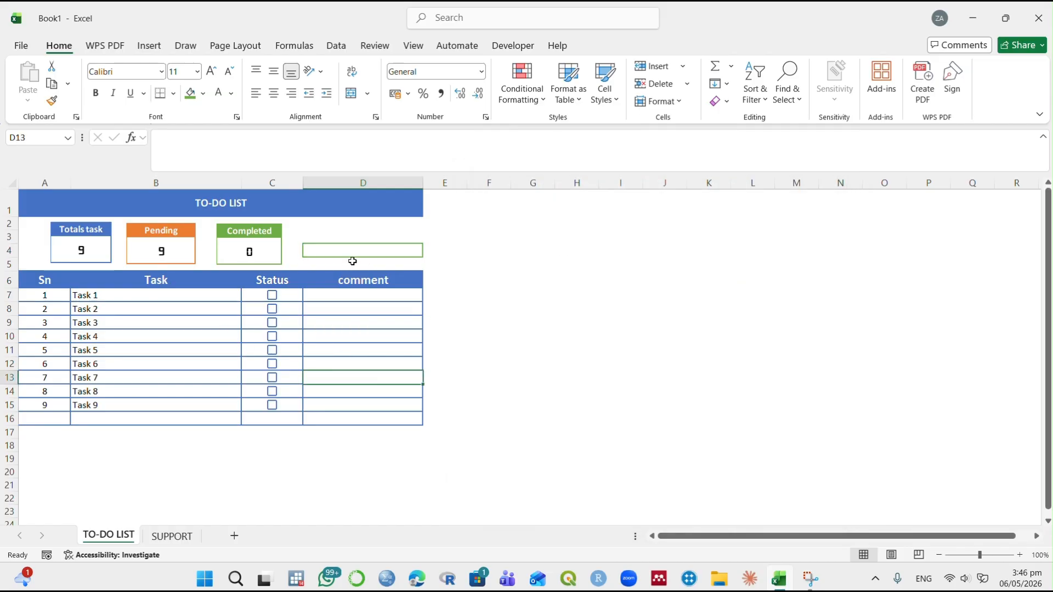
# Check the card cells on SUPPORT and enter the formula =Completed/Total_task in D4 of the TO-DO LIST sheet.
pyautogui.click(355, 254)
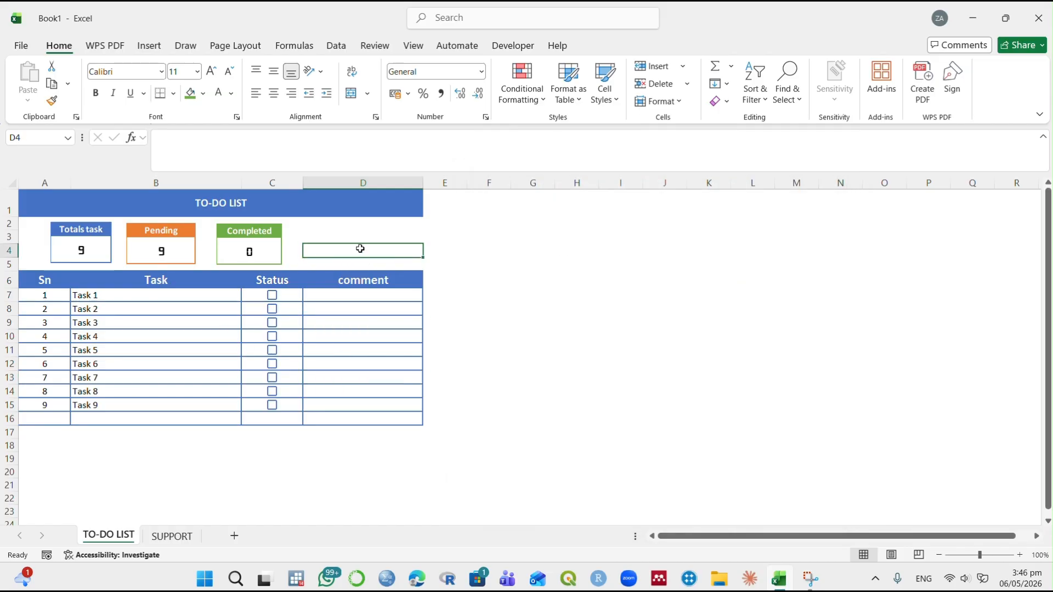
pyautogui.click(171, 536)
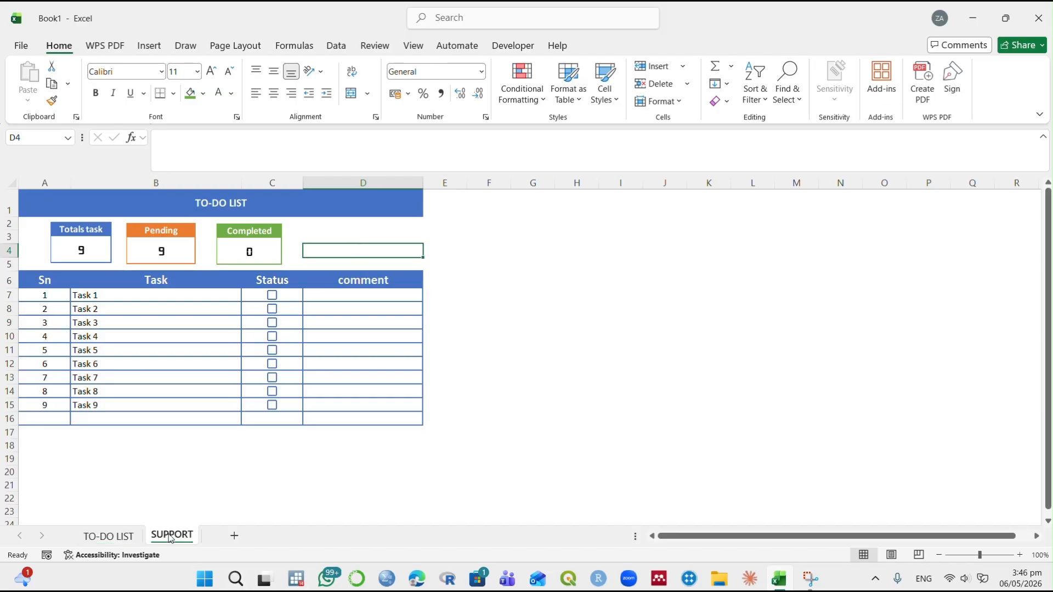
pyautogui.click(136, 243)
pyautogui.click(245, 243)
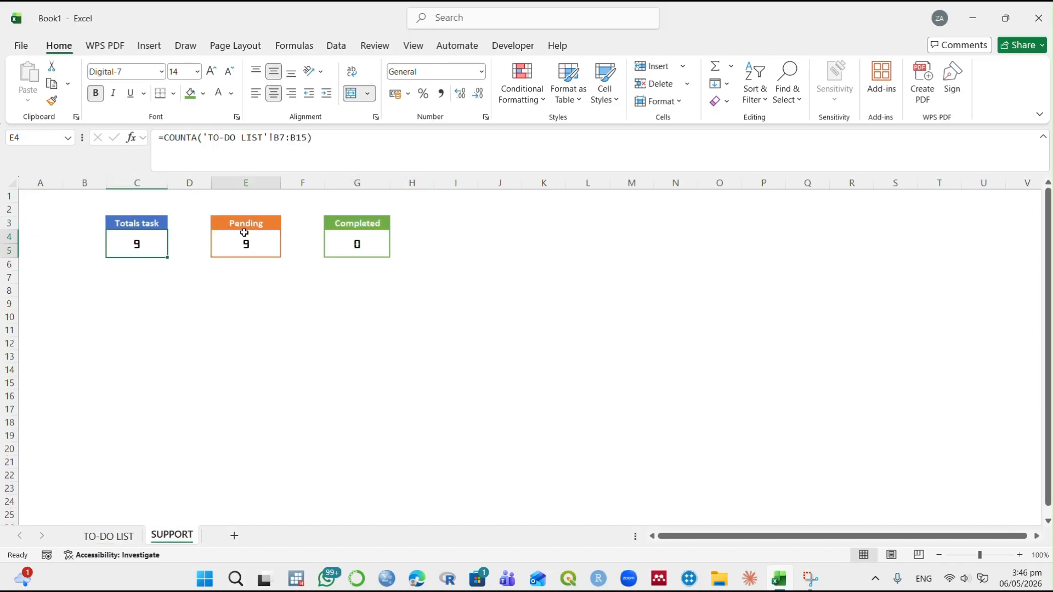
pyautogui.click(357, 243)
pyautogui.click(118, 535)
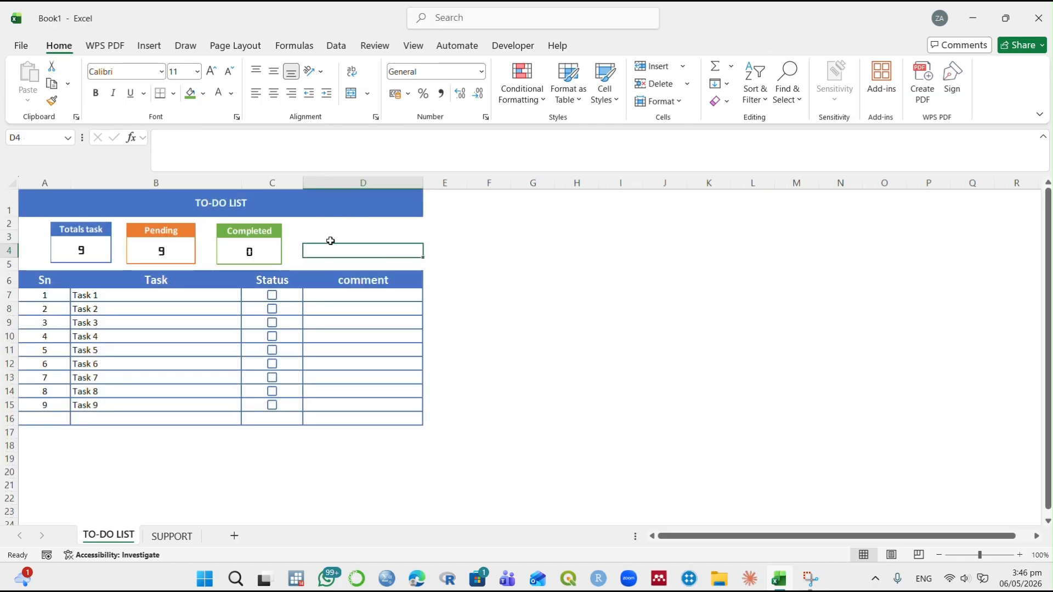
pyautogui.write('=c')
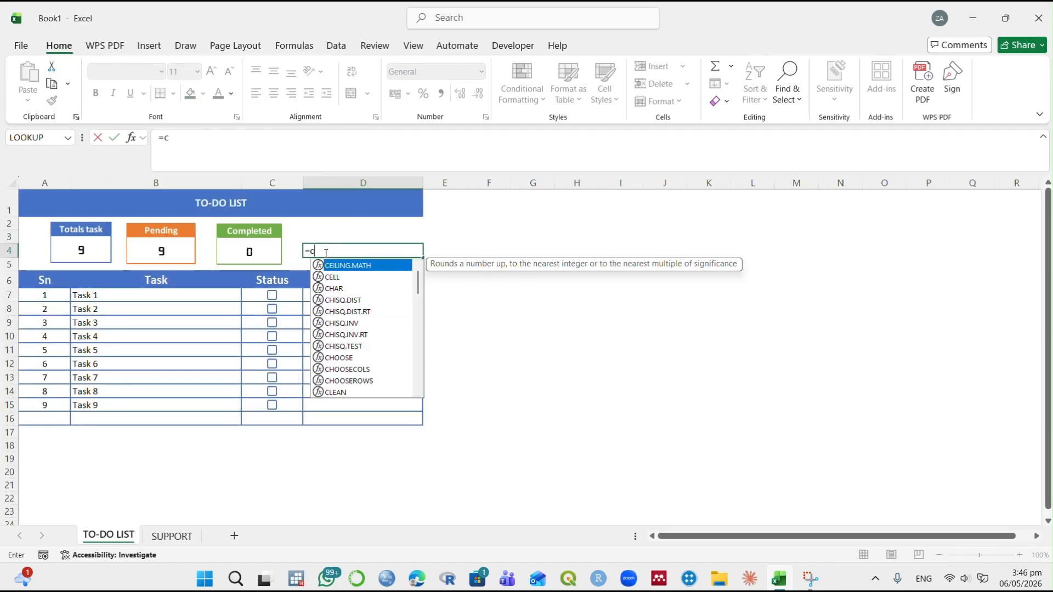
pyautogui.write('ompl')
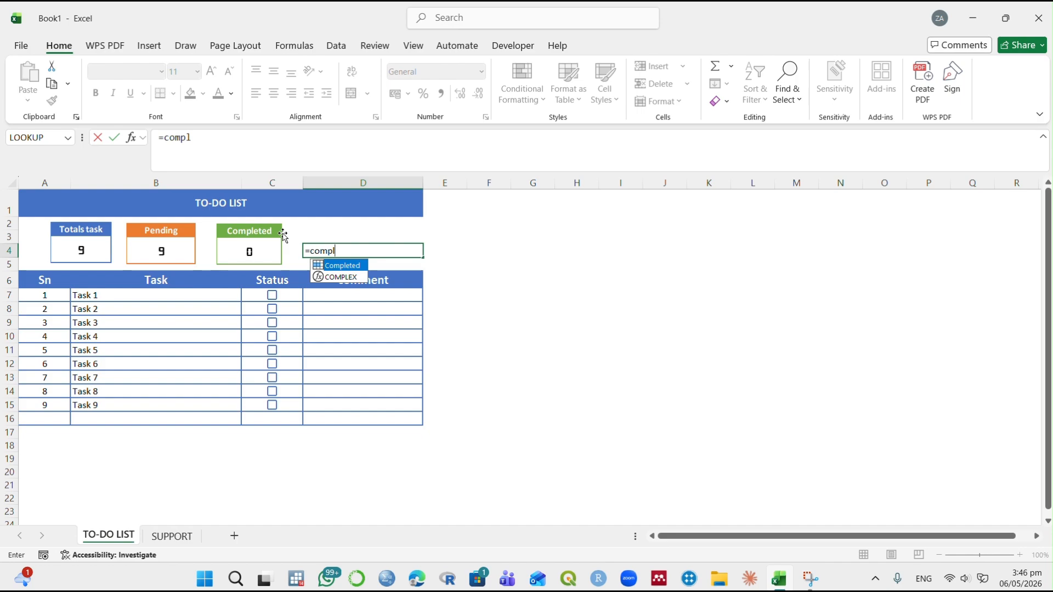
pyautogui.press('Tab')
pyautogui.write('/To')
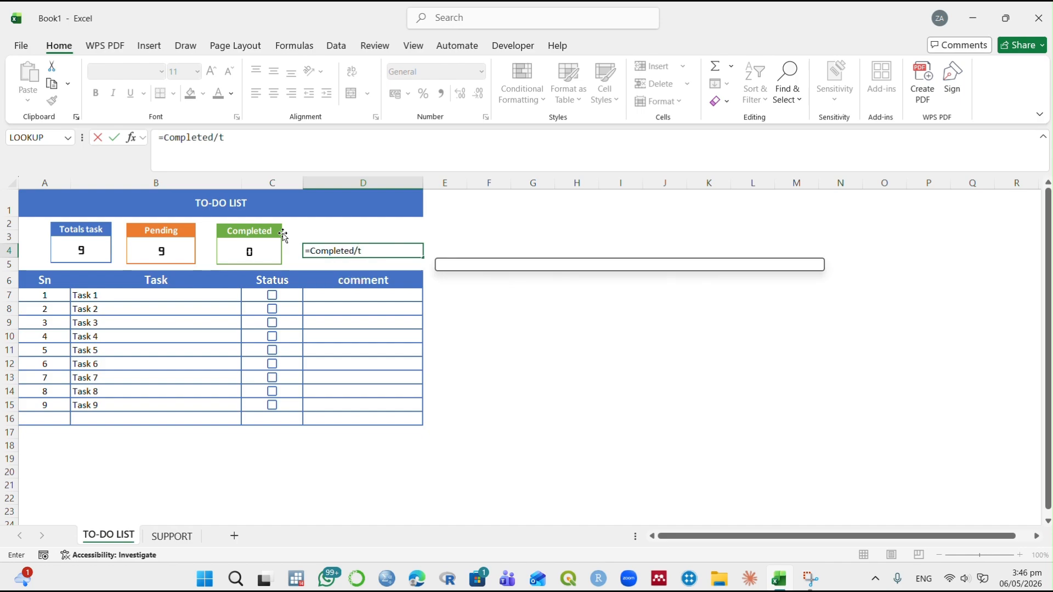
pyautogui.press('Tab')
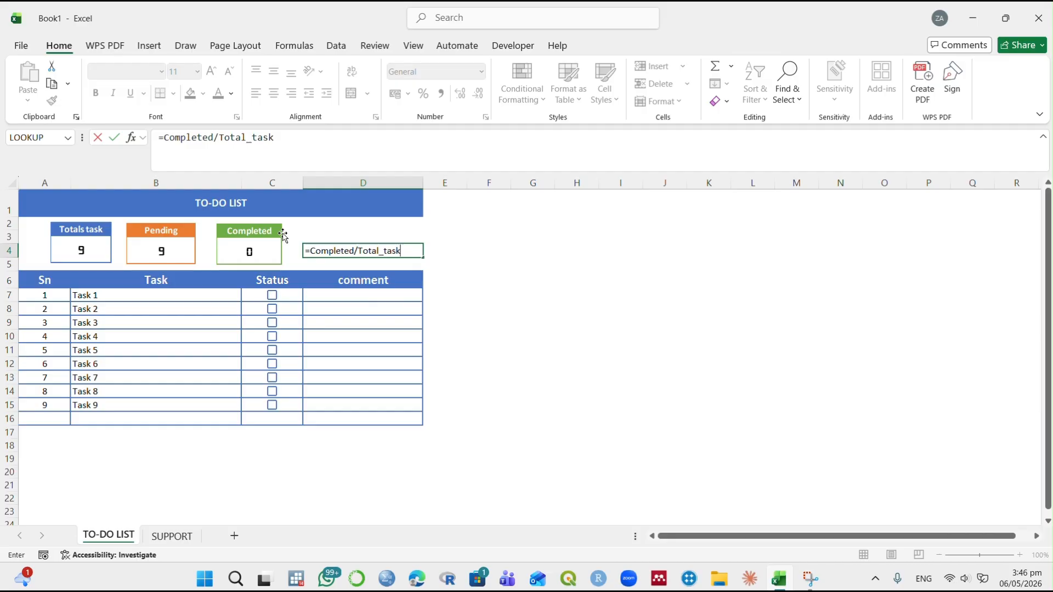
pyautogui.press('Return')
# Centre the D4 value horizontally and vertically and set its font to Digital-7.
pyautogui.click(368, 252)
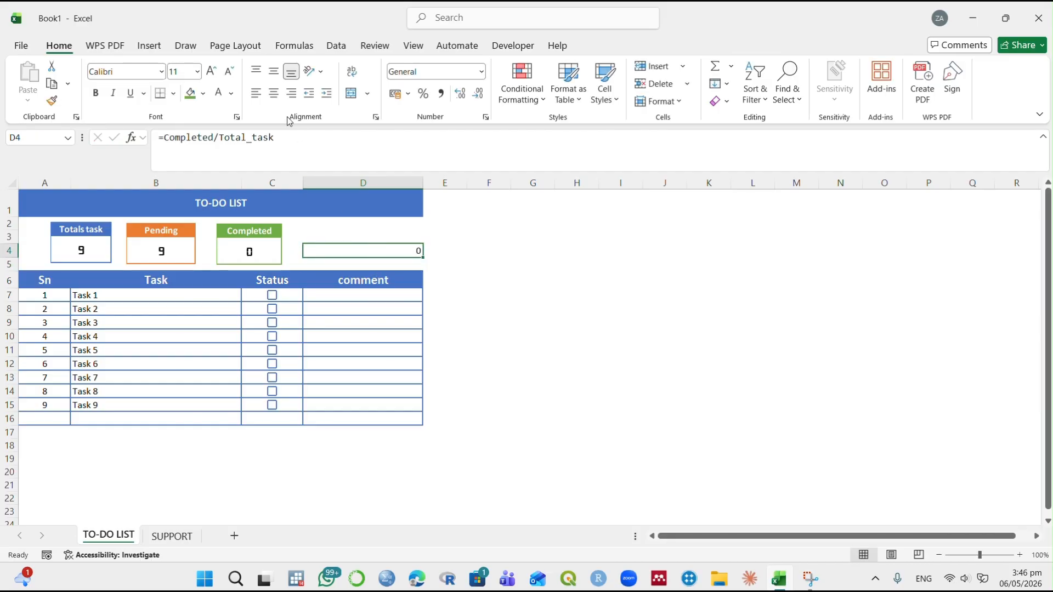
pyautogui.click(274, 95)
pyautogui.click(275, 72)
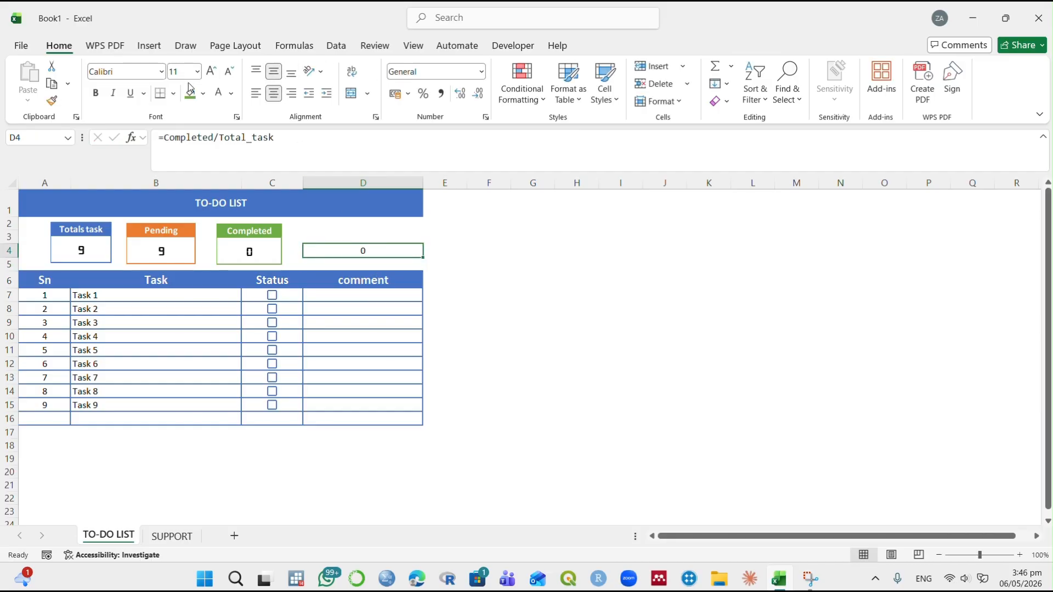
pyautogui.click(147, 76)
pyautogui.write('Digital-7')
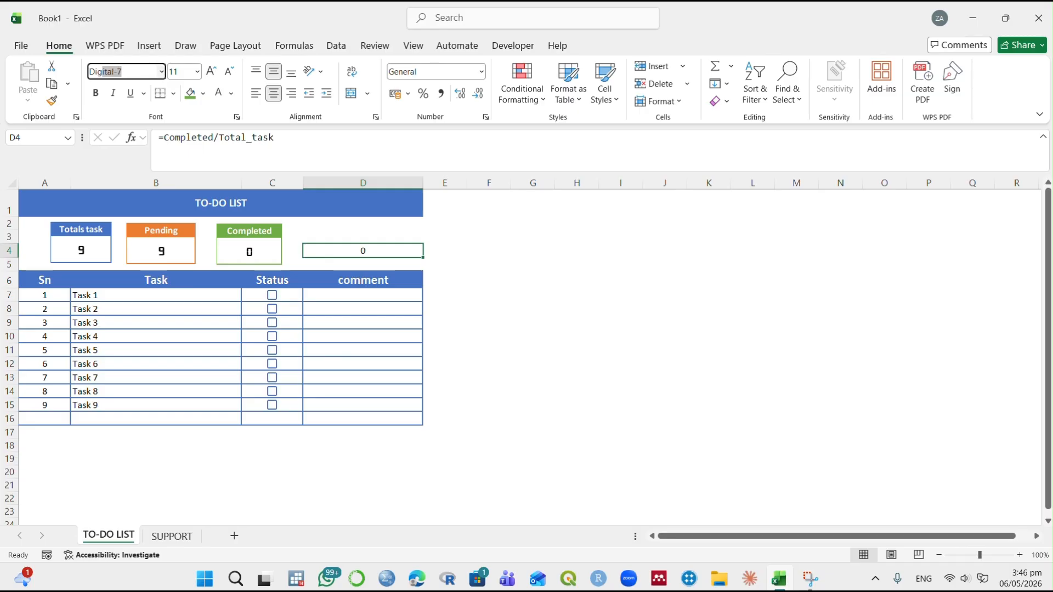
pyautogui.press('Return')
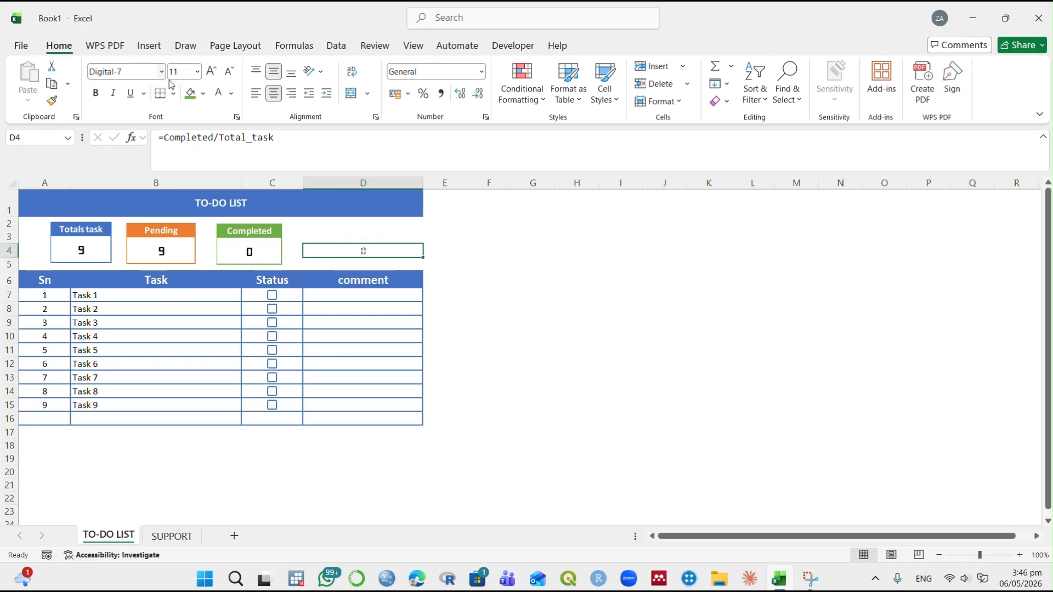
# Set the D4 value's font size to 14 and make it bold.
pyautogui.click(211, 71)
pyautogui.click(215, 71)
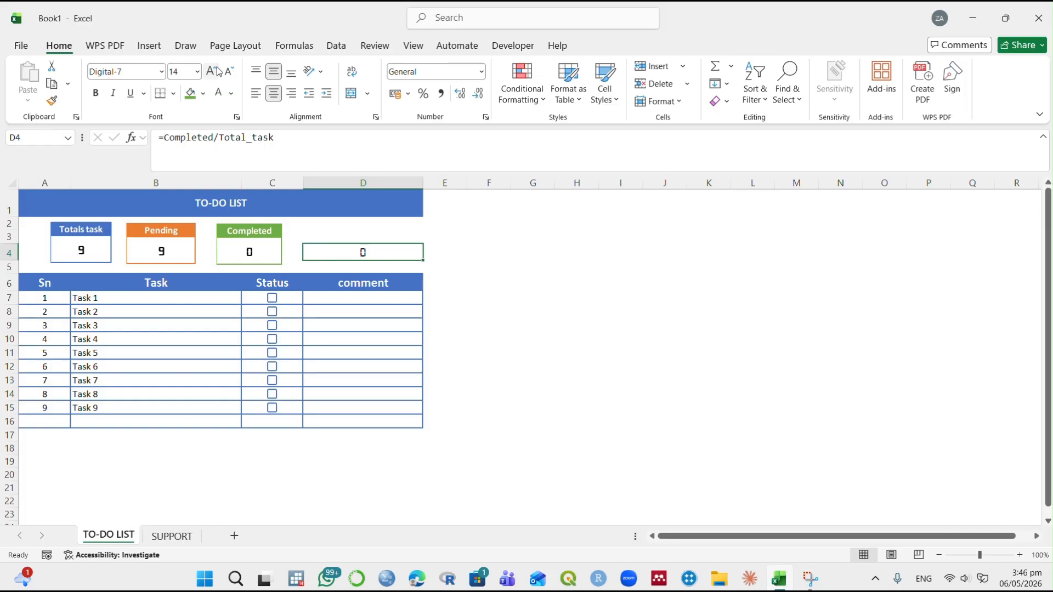
pyautogui.click(216, 73)
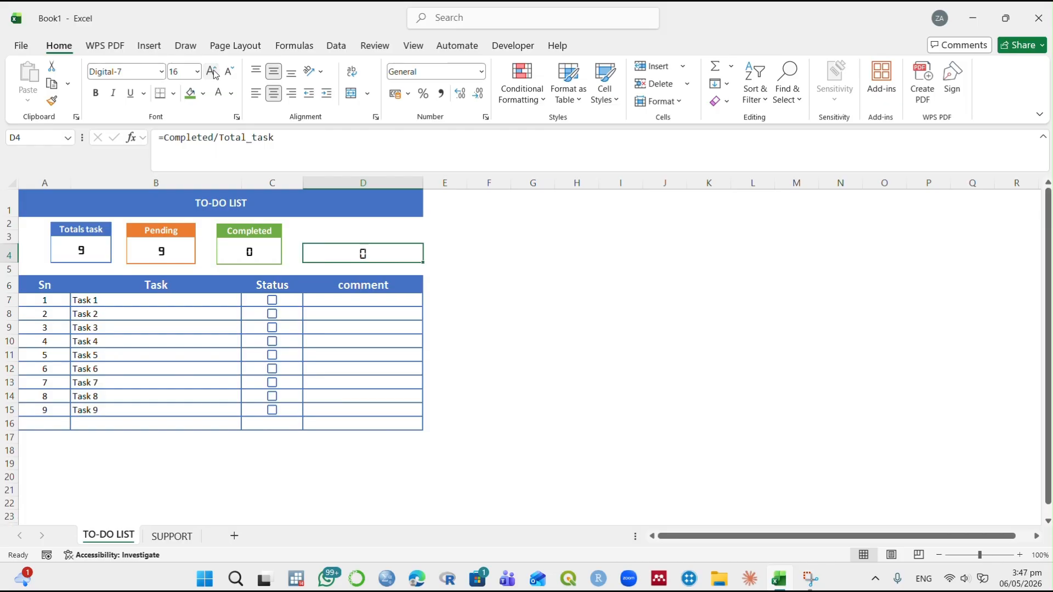
pyautogui.click(229, 71)
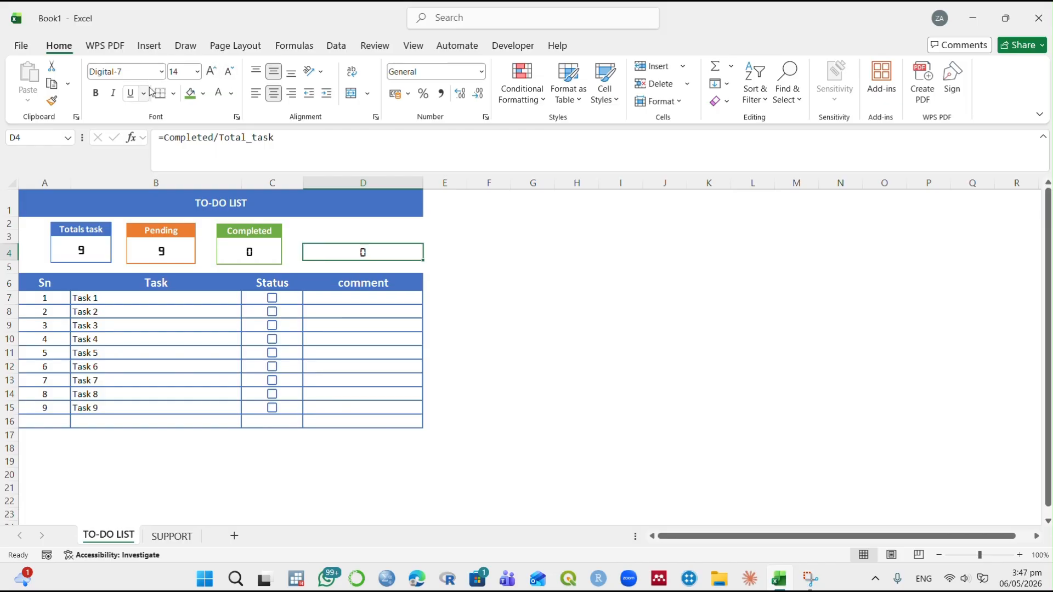
pyautogui.click(96, 95)
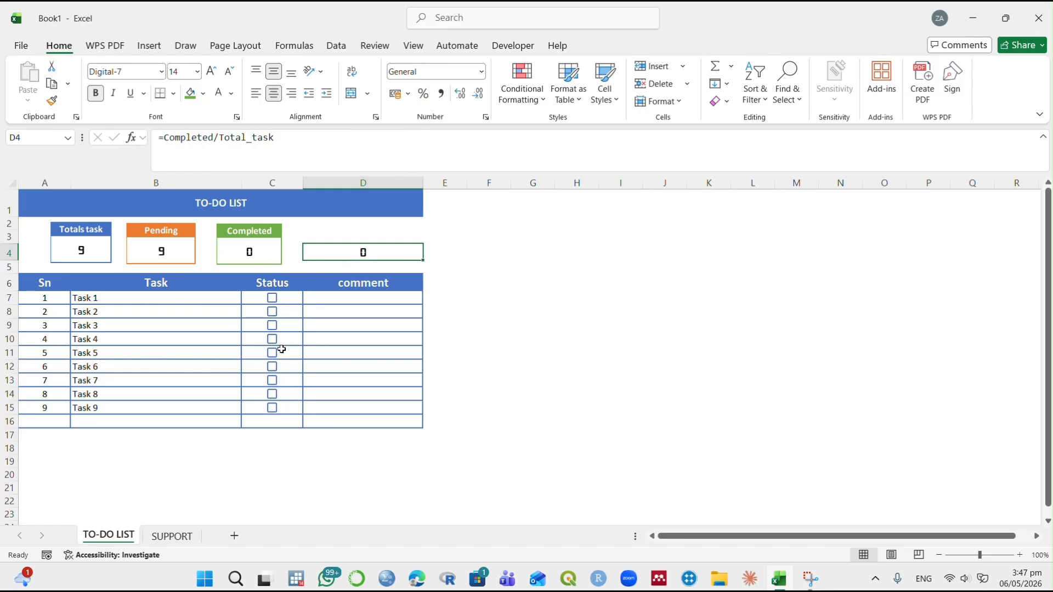
# Test the completion ratio in D4 by repeatedly ticking and unticking Tasks 1 to 3.
pyautogui.click(272, 297)
pyautogui.click(276, 319)
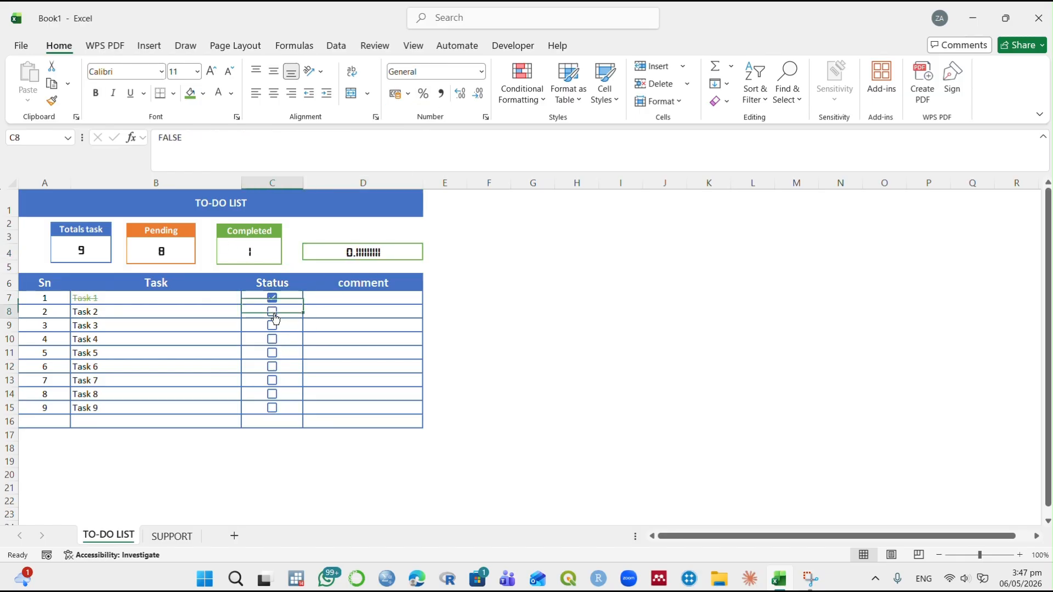
pyautogui.click(272, 312)
pyautogui.click(273, 326)
pyautogui.click(272, 326)
pyautogui.click(274, 312)
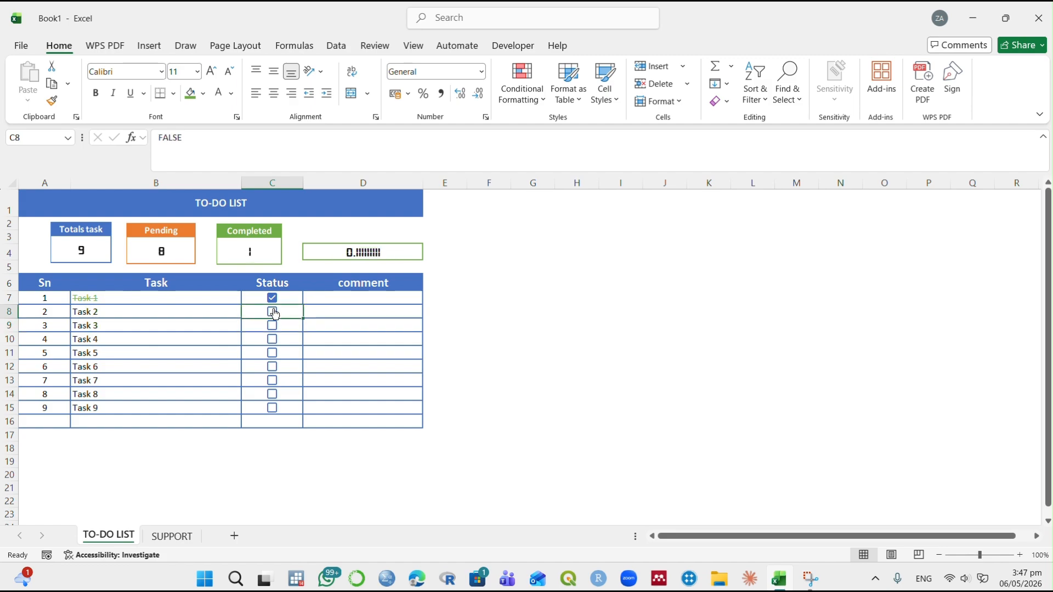
pyautogui.click(273, 299)
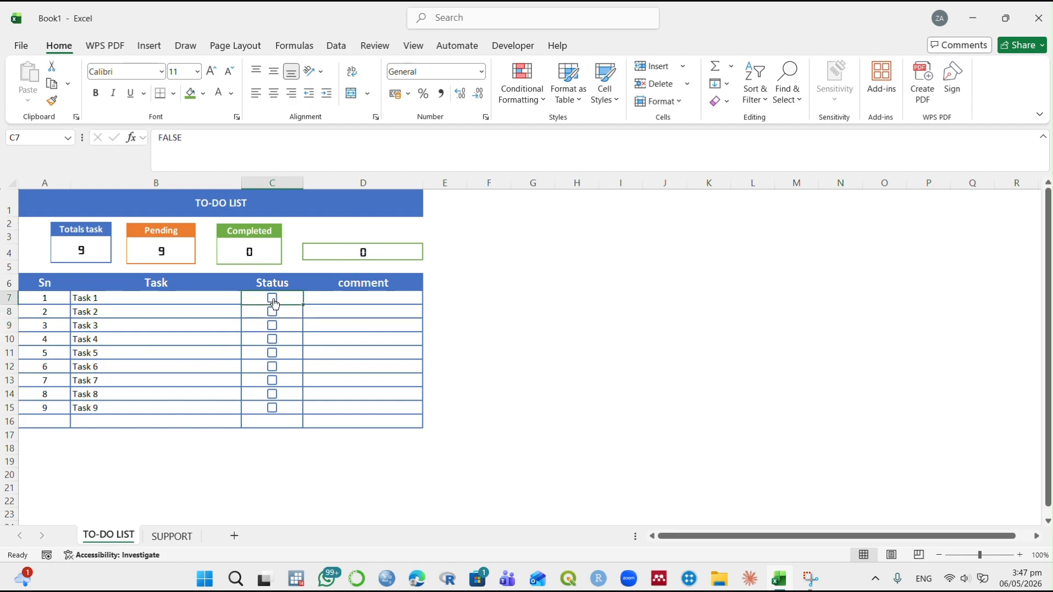
pyautogui.click(273, 299)
pyautogui.click(273, 312)
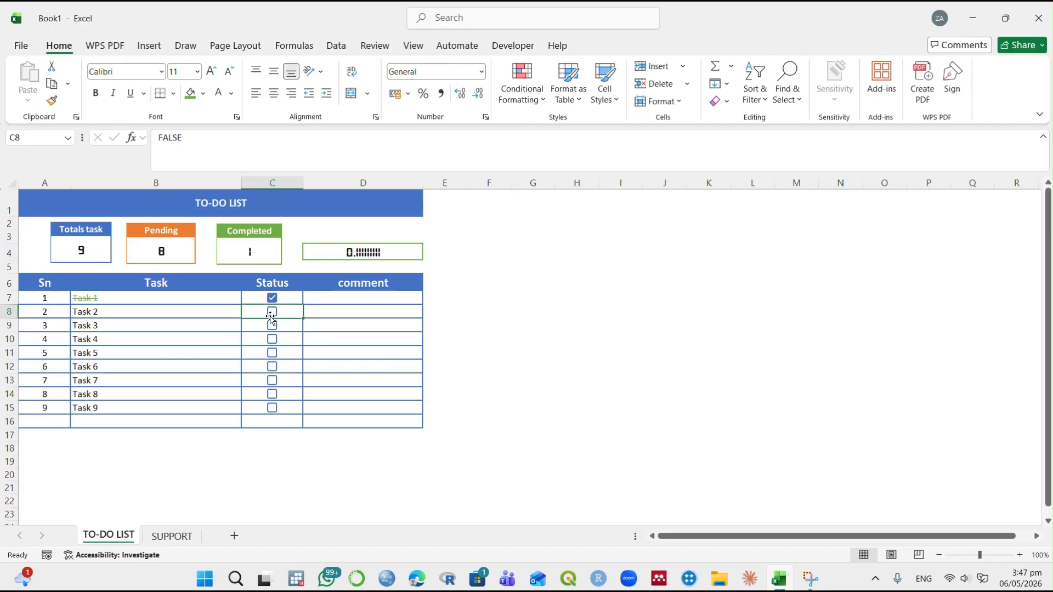
pyautogui.click(273, 326)
pyautogui.click(272, 325)
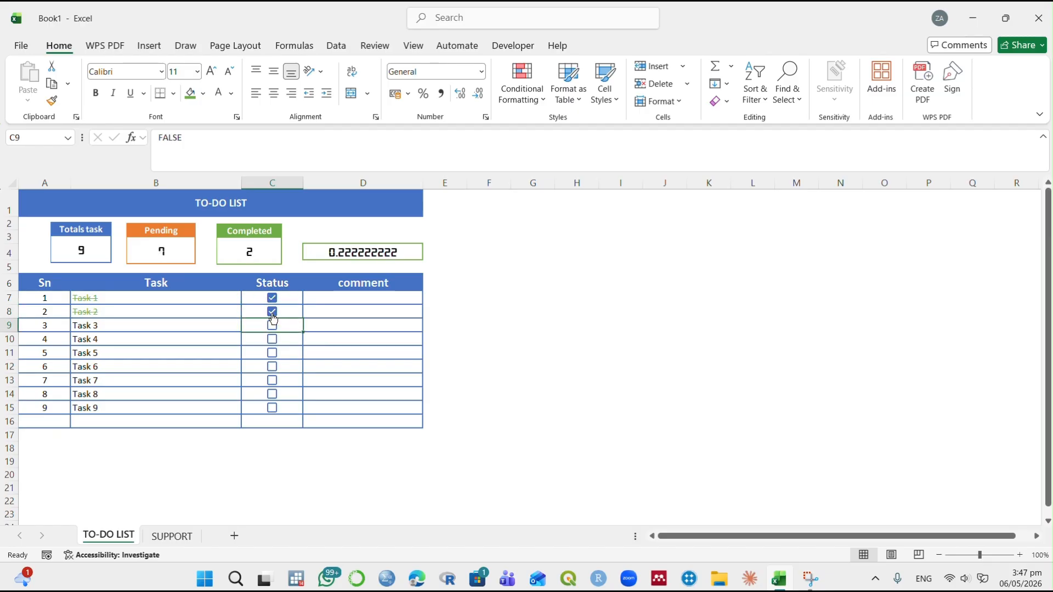
pyautogui.click(273, 312)
pyautogui.click(273, 301)
# Mark Tasks 1, 2 and 3 as done in the Status column.
pyautogui.click(273, 300)
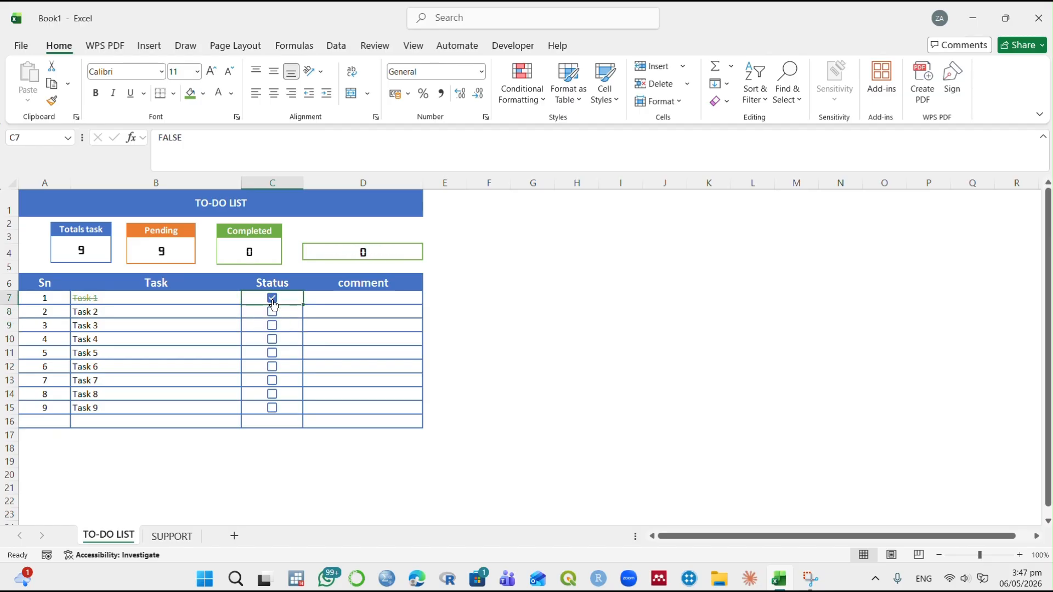
pyautogui.click(273, 312)
pyautogui.click(272, 325)
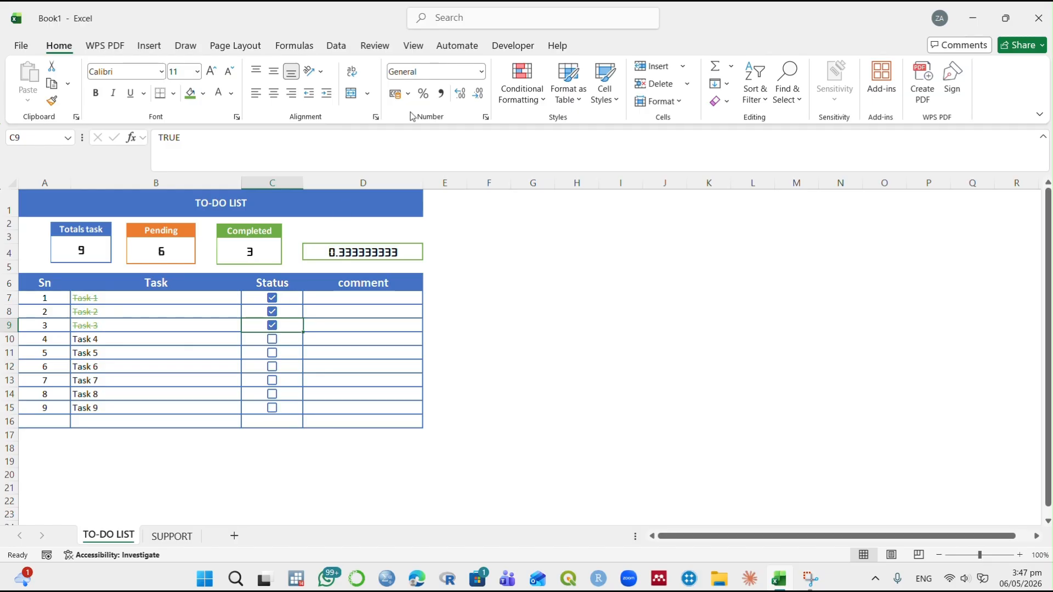
# Format the completion ratio in D4 as a percentage.
pyautogui.click(423, 93)
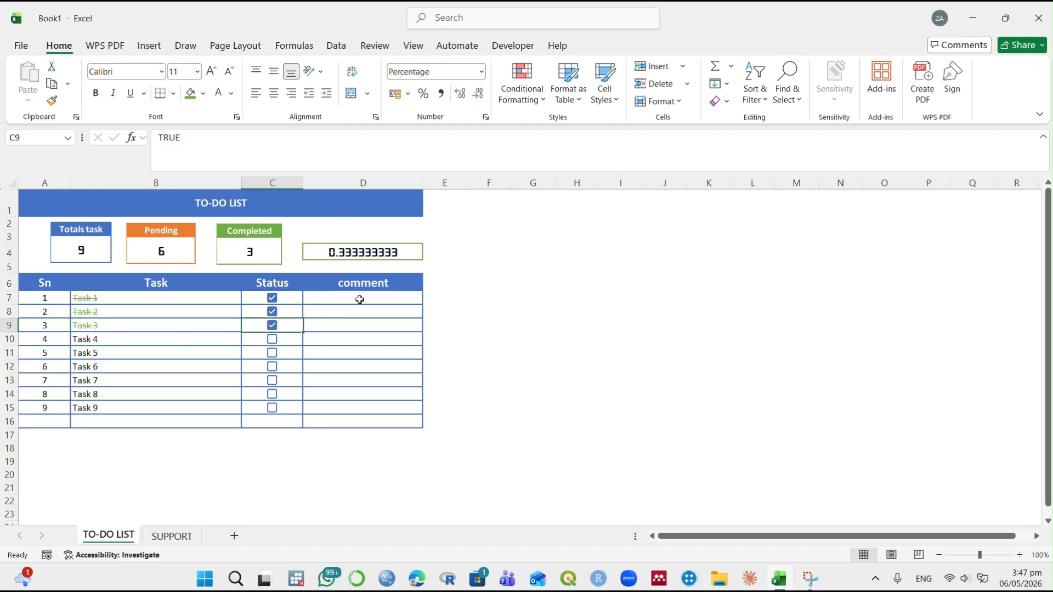
pyautogui.click(351, 253)
pyautogui.click(424, 98)
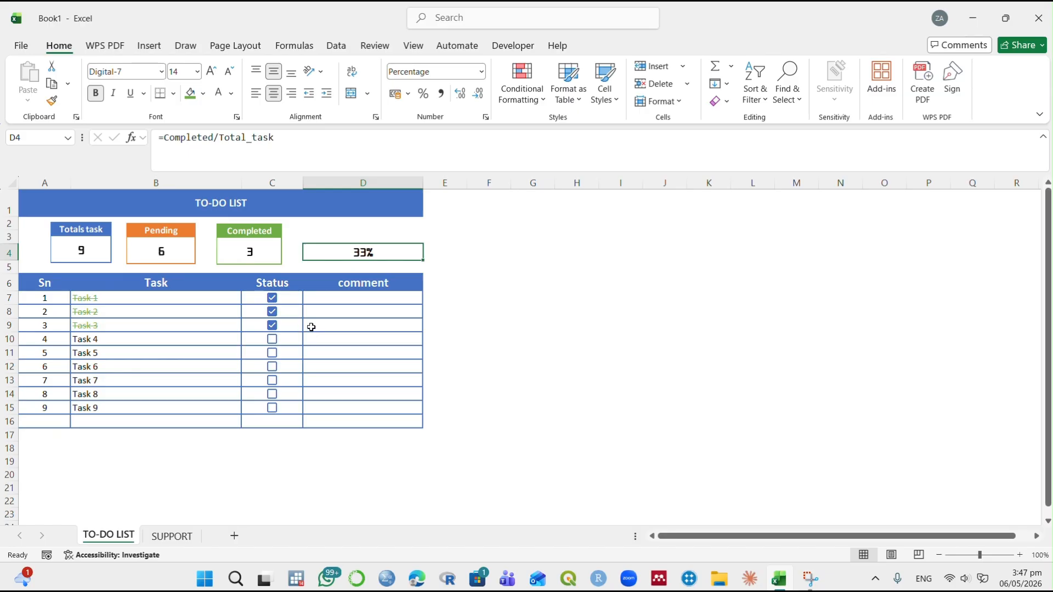
# Test the completion percentage in D4 by ticking and unticking the Status checkboxes of Tasks 4 to 7.
pyautogui.click(271, 339)
pyautogui.click(272, 353)
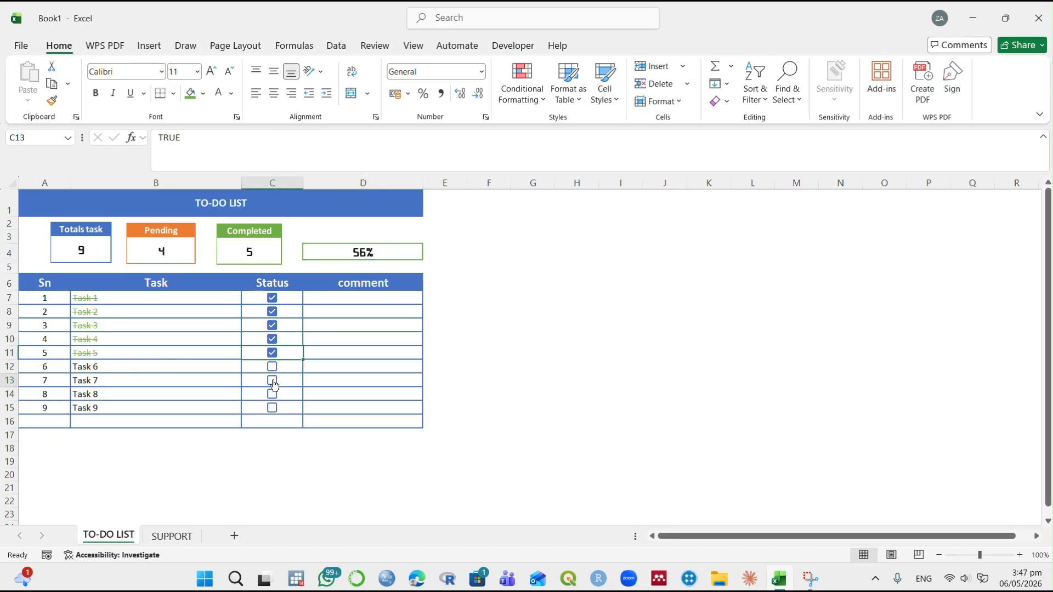
pyautogui.click(274, 380)
pyautogui.click(273, 380)
pyautogui.click(271, 366)
pyautogui.click(272, 354)
pyautogui.click(272, 368)
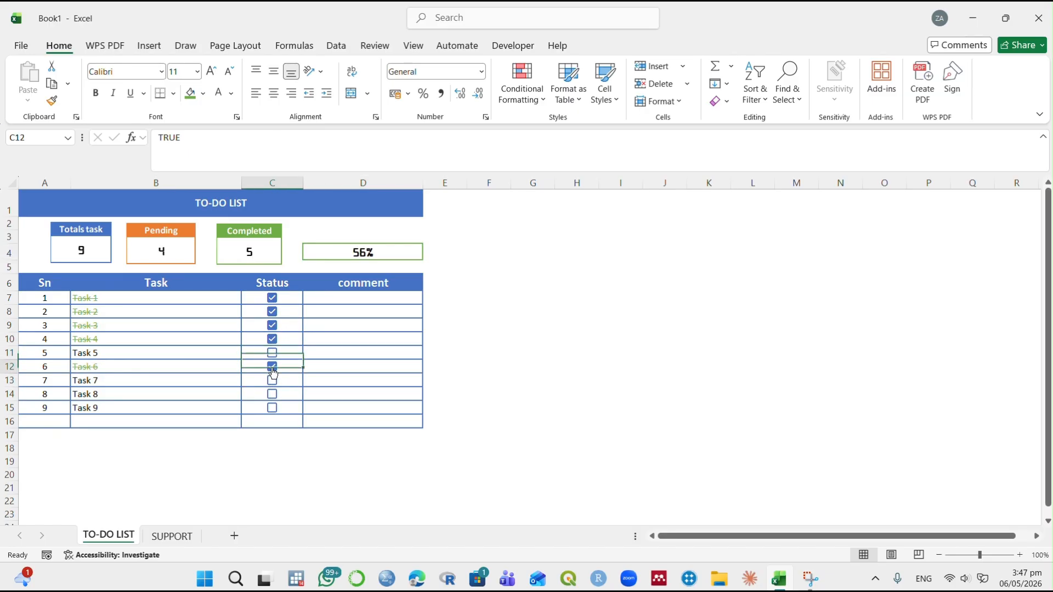
pyautogui.click(273, 366)
pyautogui.click(272, 339)
# Untick Tasks 3, 2 and 1 in the Status column so that every task is pending.
pyautogui.click(272, 325)
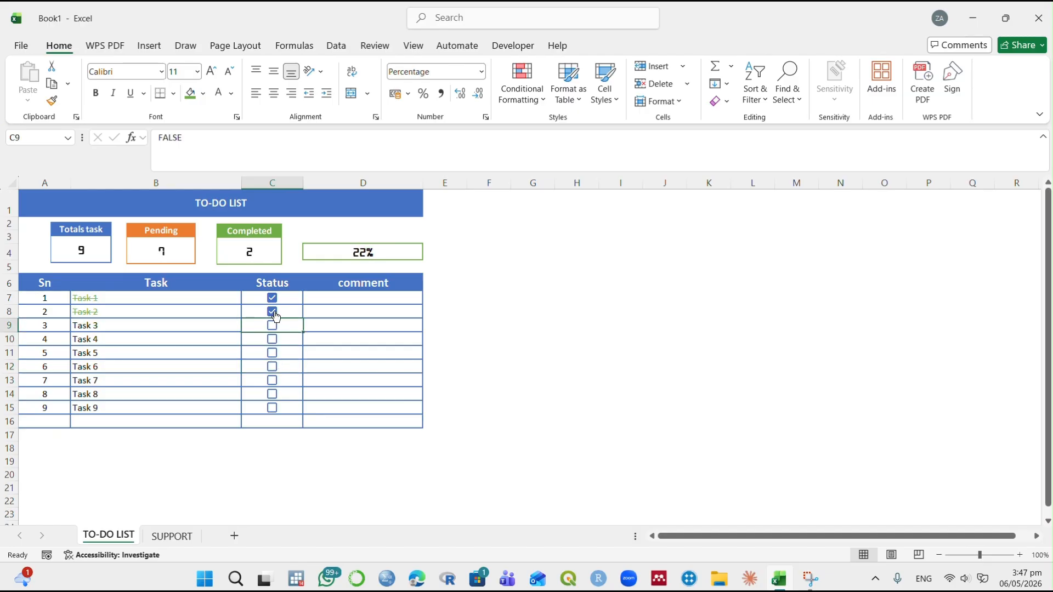
pyautogui.click(273, 312)
pyautogui.click(272, 298)
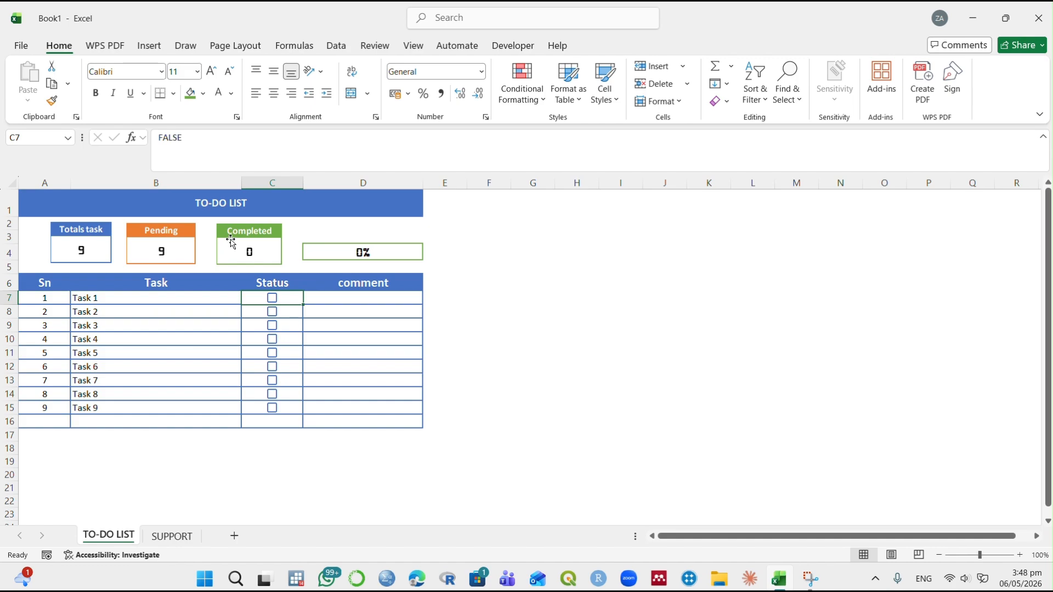
# Create a conditional formatting rule for cell C7 that formats by value with the Data Bar style.
pyautogui.click(531, 95)
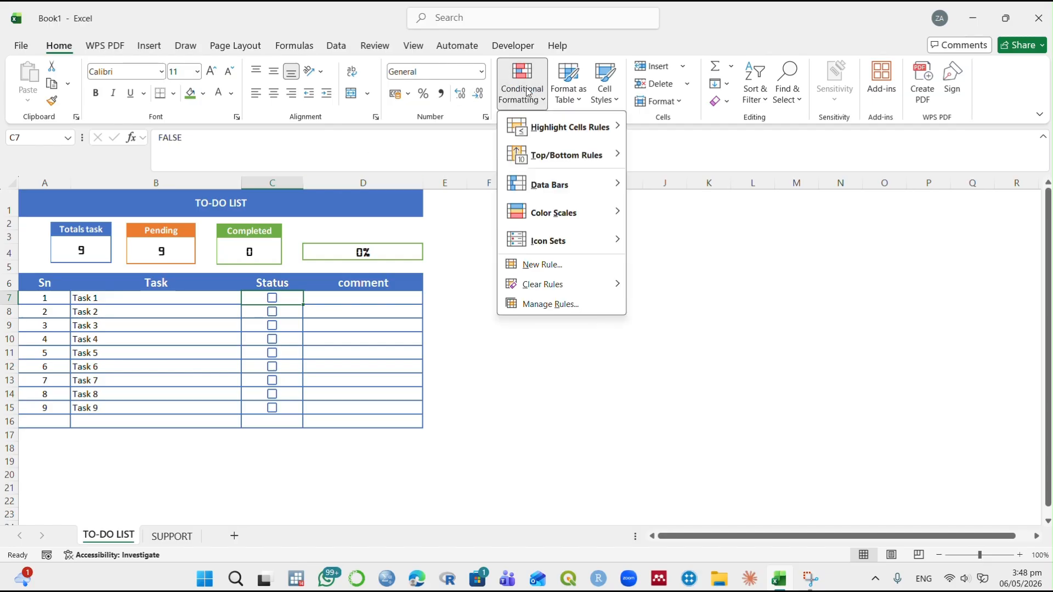
pyautogui.click(556, 265)
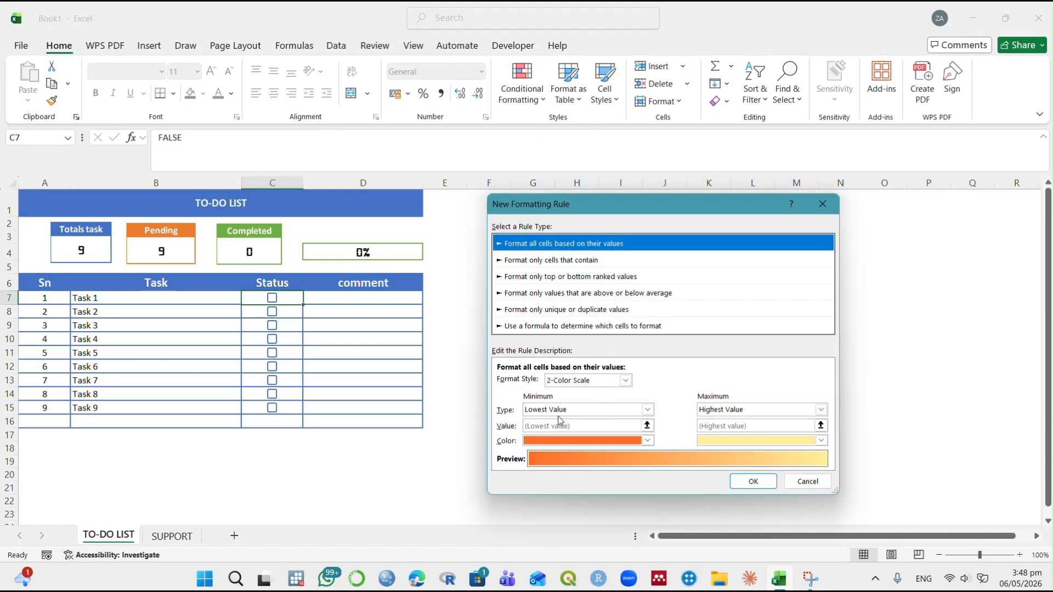
pyautogui.click(625, 381)
pyautogui.click(601, 411)
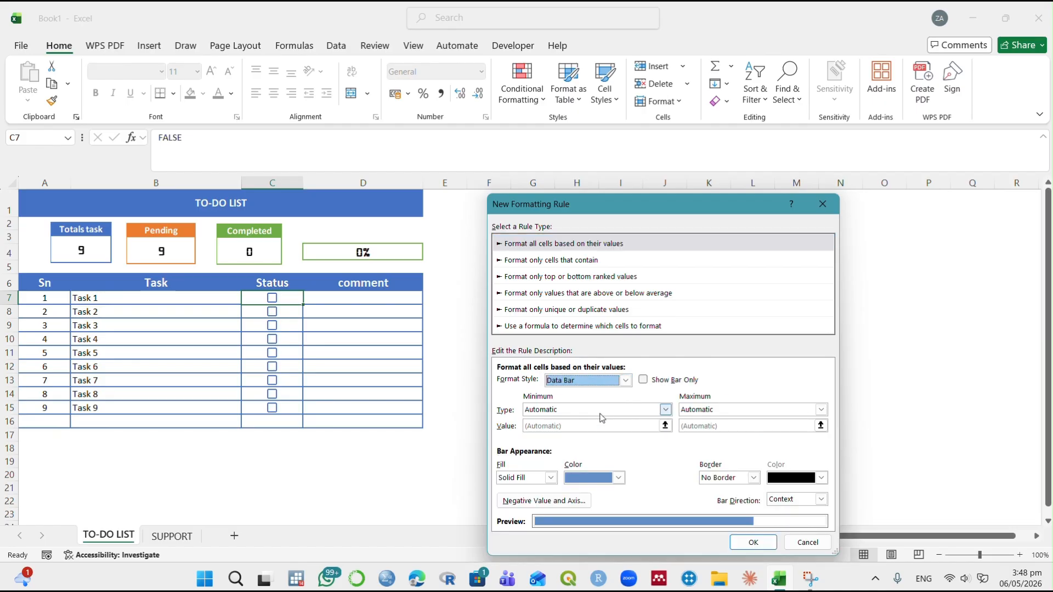
# Set the C7 data bar's minimum to number 0 and its maximum to number 1.
pyautogui.click(666, 410)
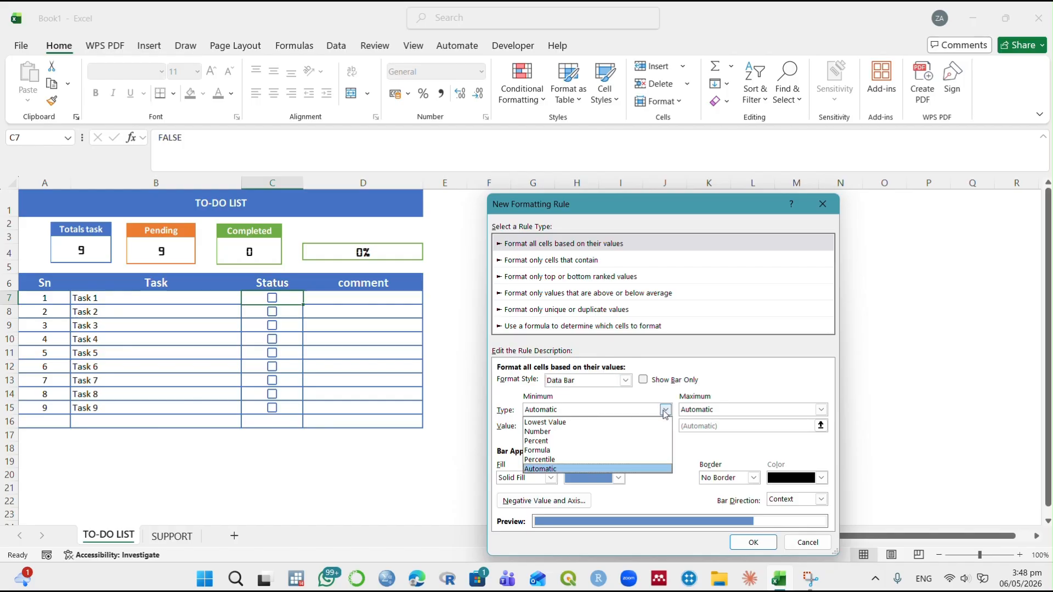
pyautogui.click(537, 431)
pyautogui.click(795, 411)
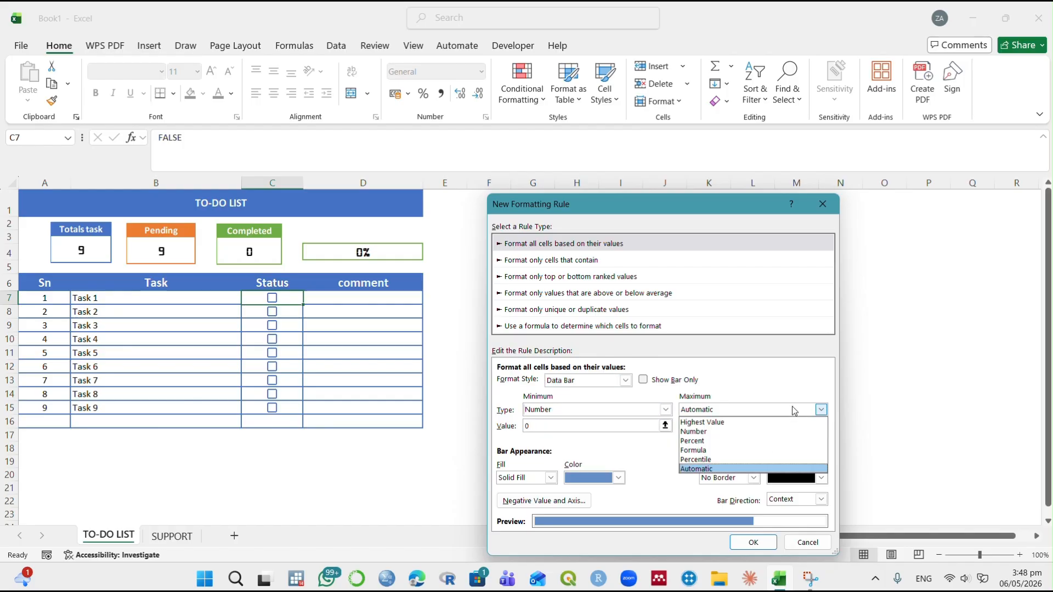
pyautogui.click(724, 432)
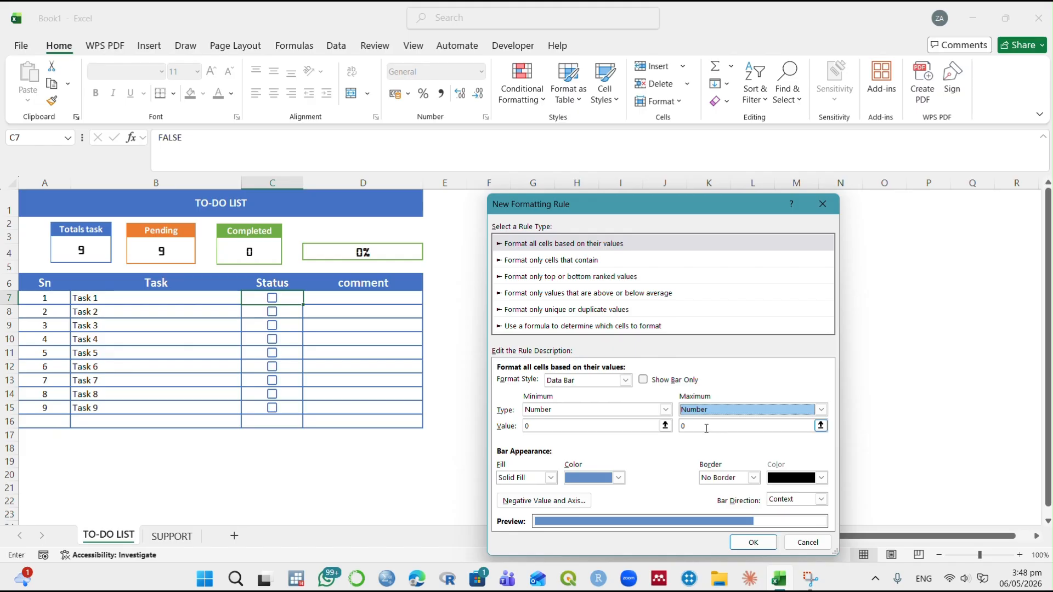
pyautogui.click(706, 426)
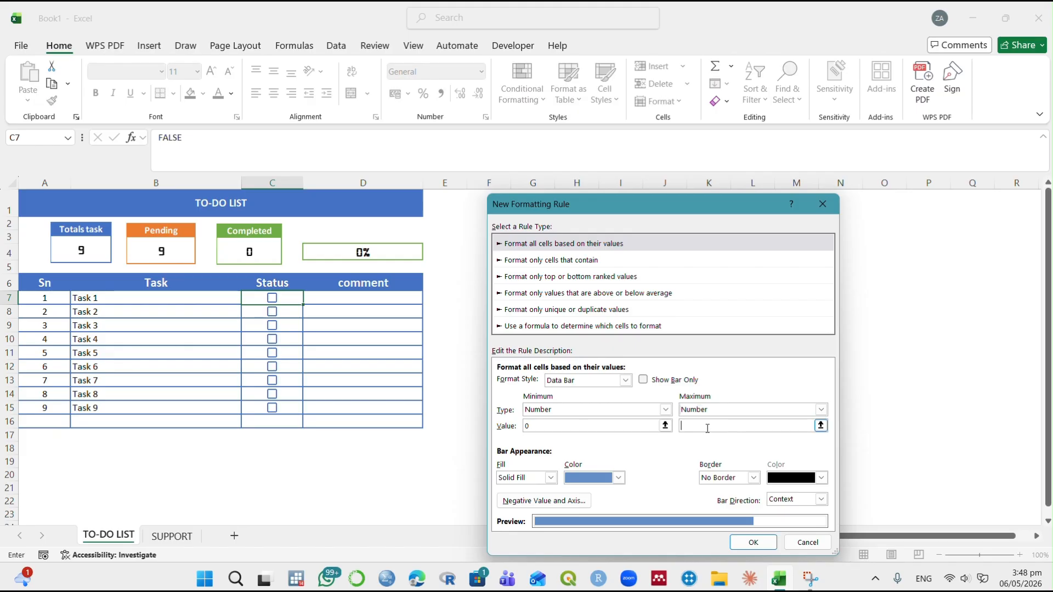
# Colour the C7 data bar with the green theme colour and apply the rule.
pyautogui.click(618, 477)
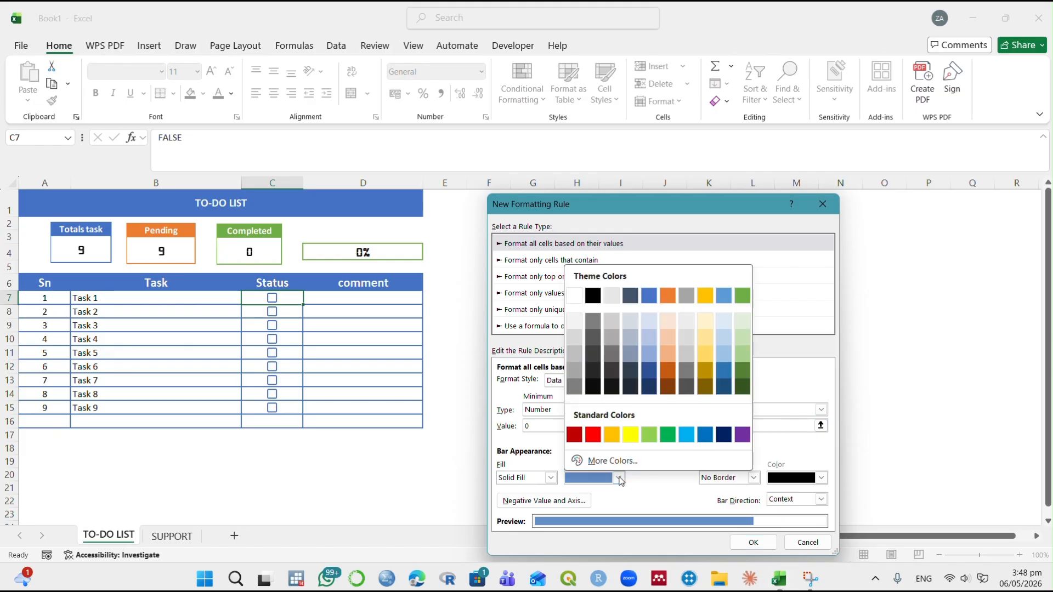
pyautogui.click(744, 298)
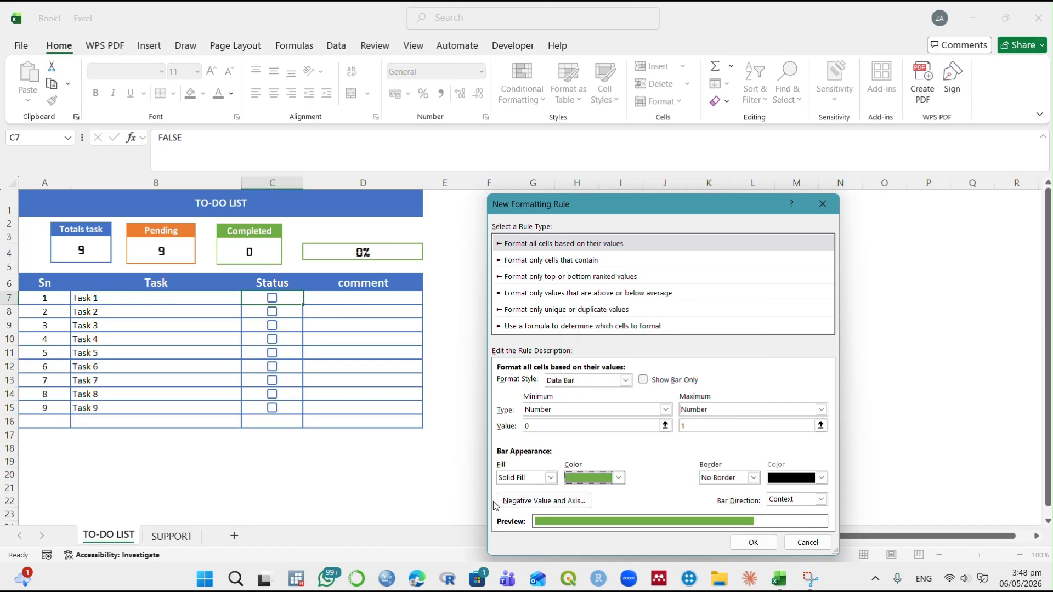
pyautogui.click(752, 542)
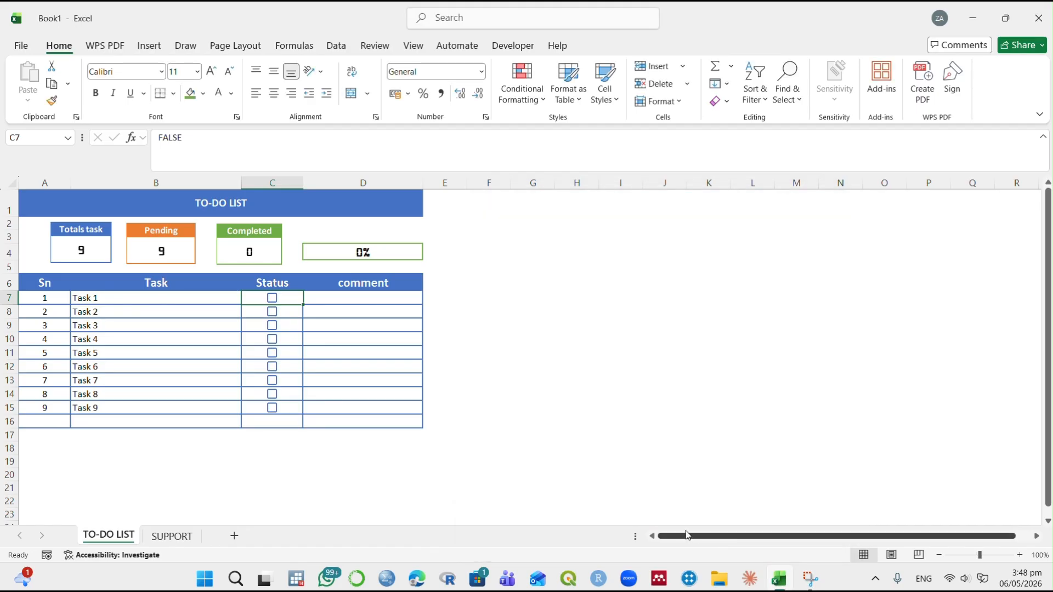
# Test the data bar by ticking and unticking the Status checkboxes of Tasks 1 and 2.
pyautogui.click(273, 298)
pyautogui.click(272, 312)
pyautogui.click(272, 299)
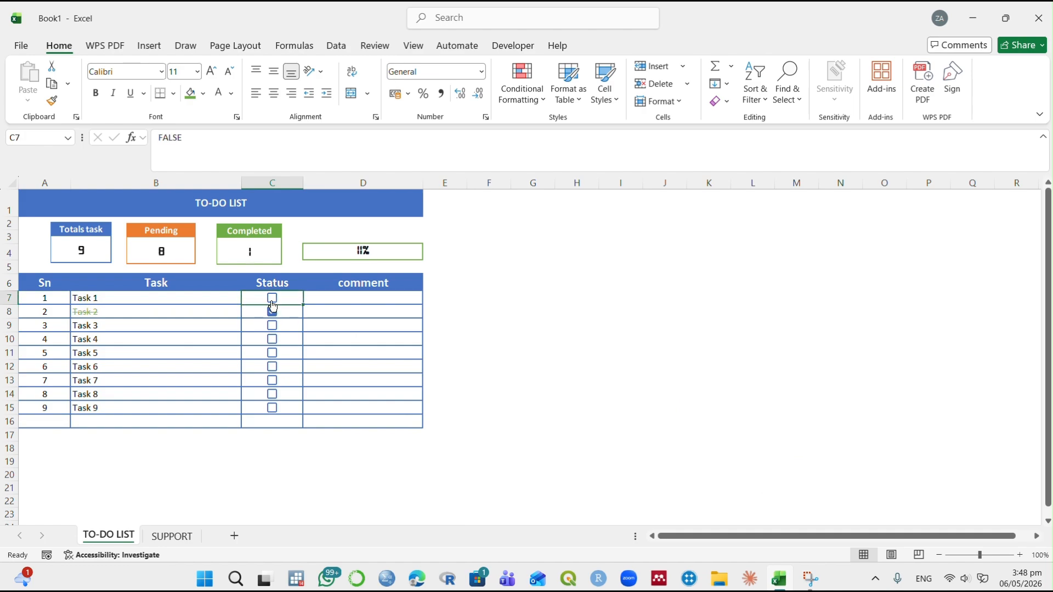
pyautogui.click(273, 311)
pyautogui.click(272, 299)
pyautogui.click(273, 298)
# Begin a new conditional formatting rule for the completion percentage in D4 from the rules manager.
pyautogui.click(353, 250)
pyautogui.click(522, 85)
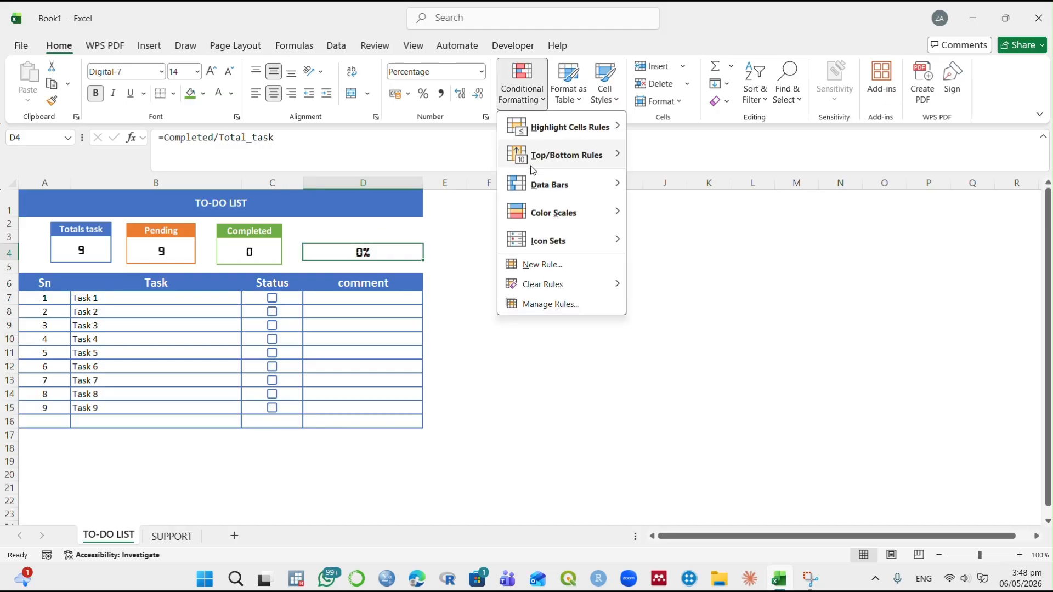
pyautogui.click(534, 266)
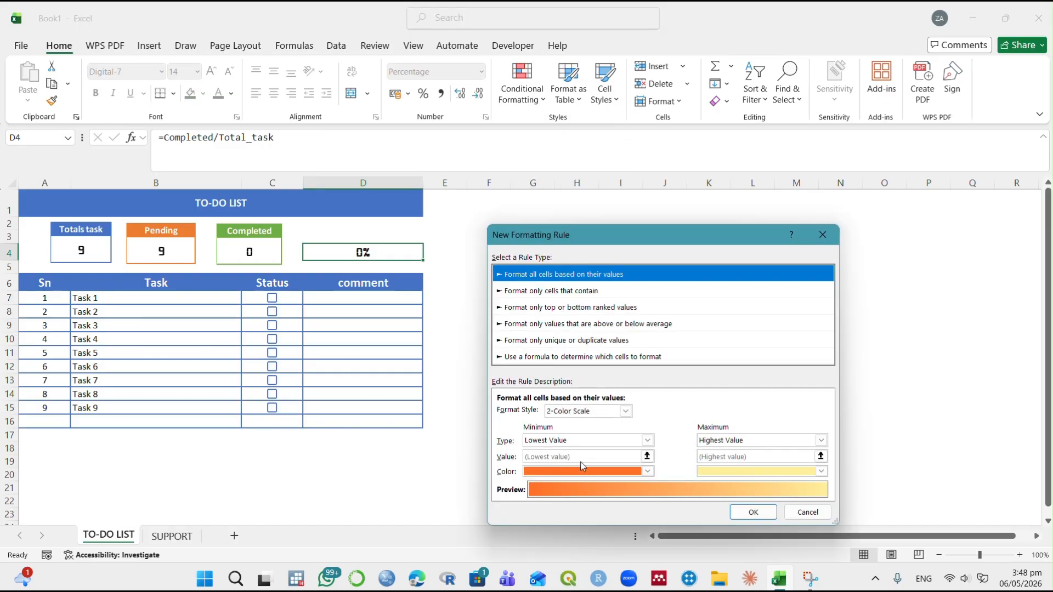
pyautogui.click(807, 512)
pyautogui.click(520, 95)
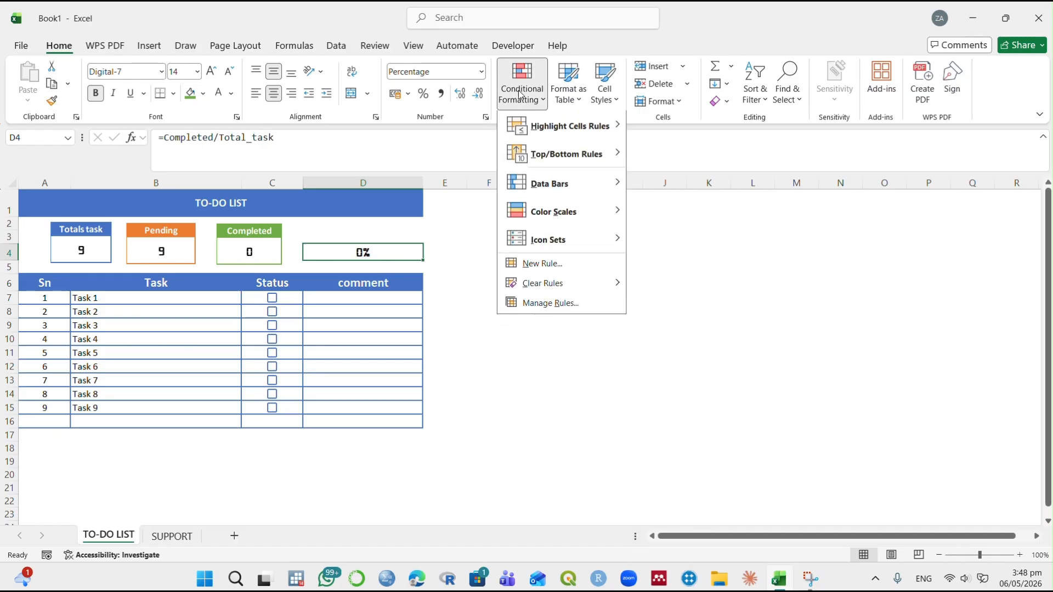
pyautogui.click(543, 303)
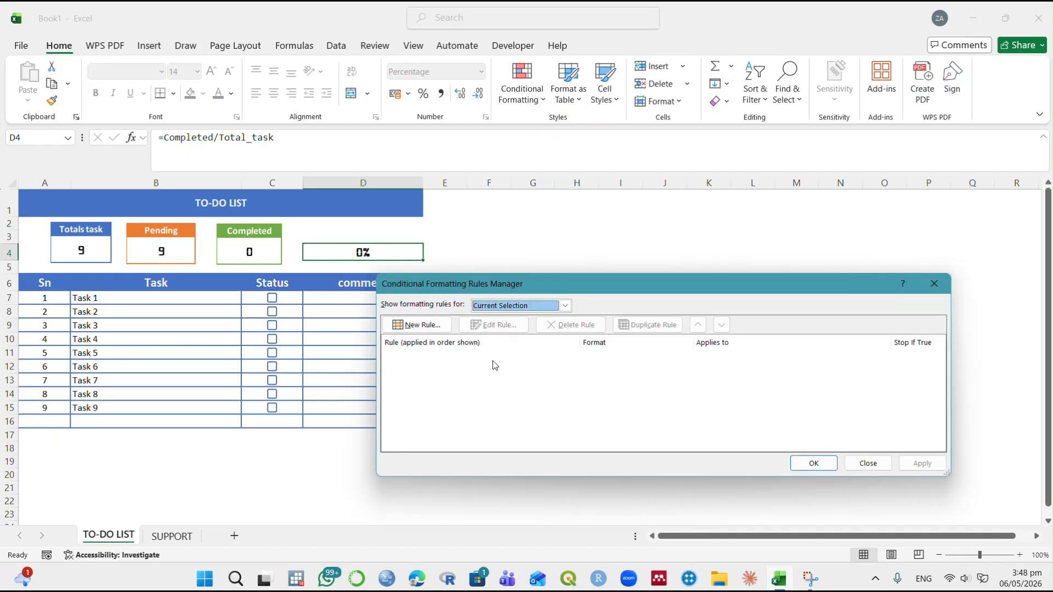
pyautogui.click(423, 325)
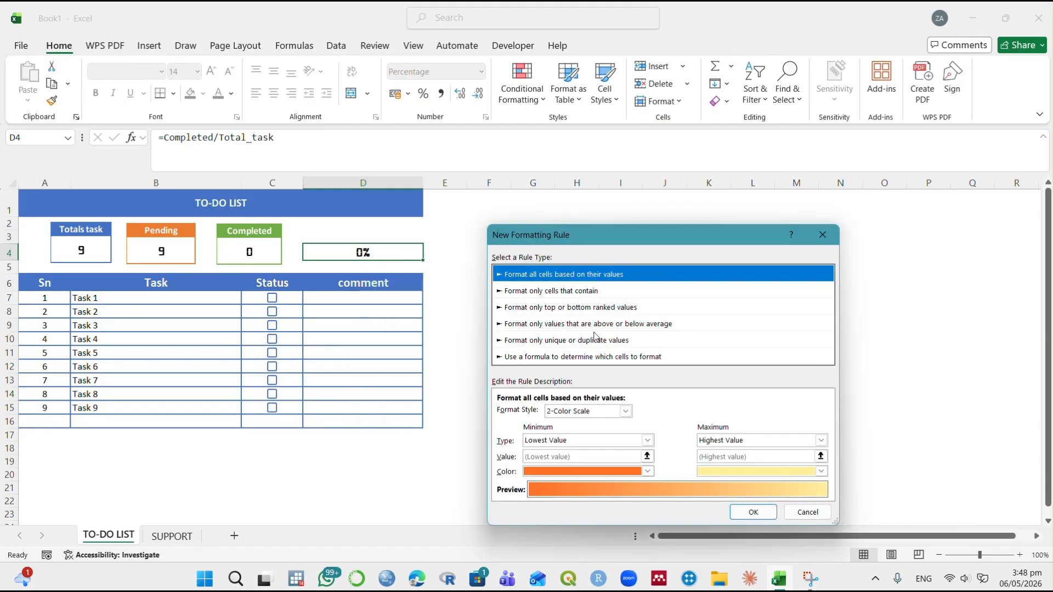
# Configure the D4 rule as a data bar from number 0 to number 1 with the standard green colour.
pyautogui.click(625, 411)
pyautogui.click(608, 442)
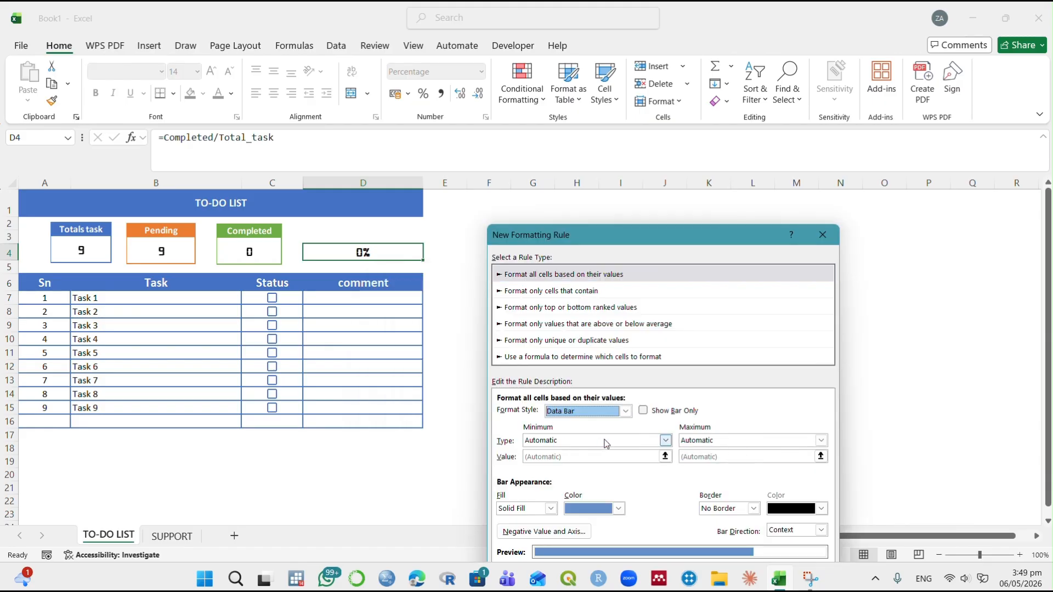
pyautogui.click(665, 441)
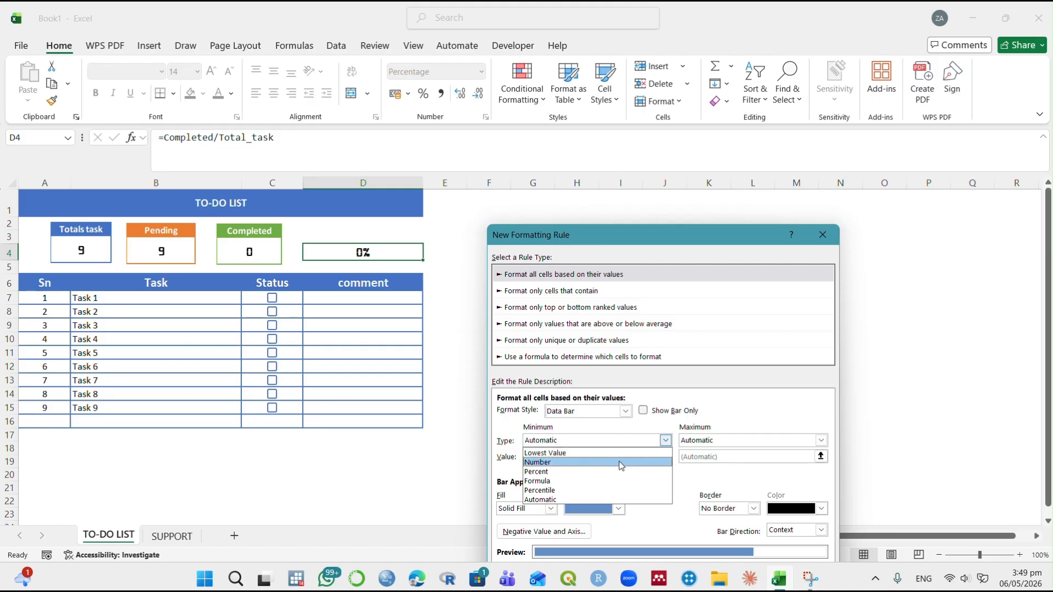
pyautogui.click(618, 463)
pyautogui.click(744, 441)
pyautogui.click(726, 459)
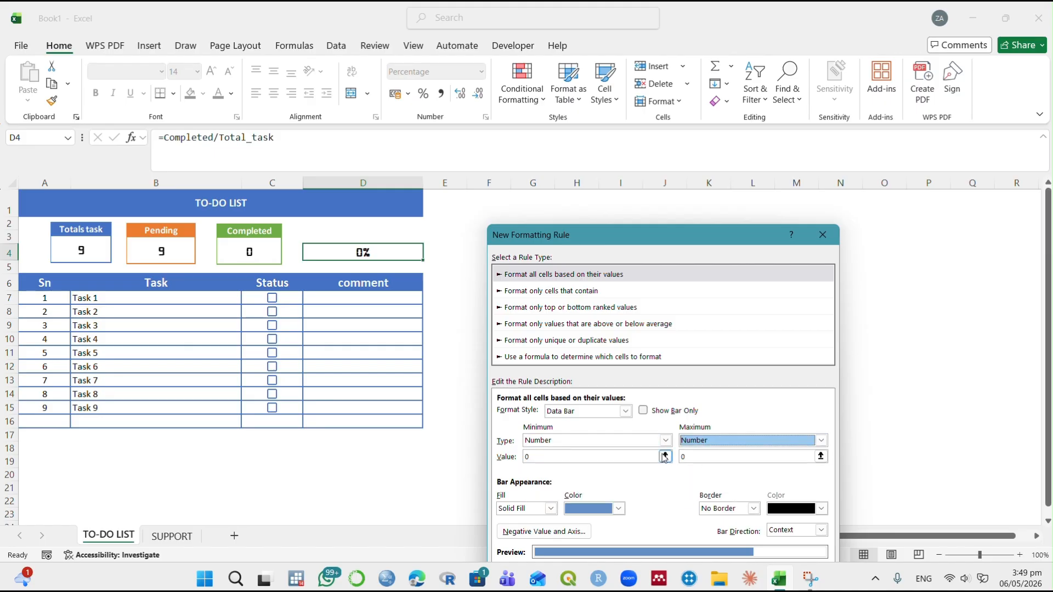
pyautogui.click(695, 457)
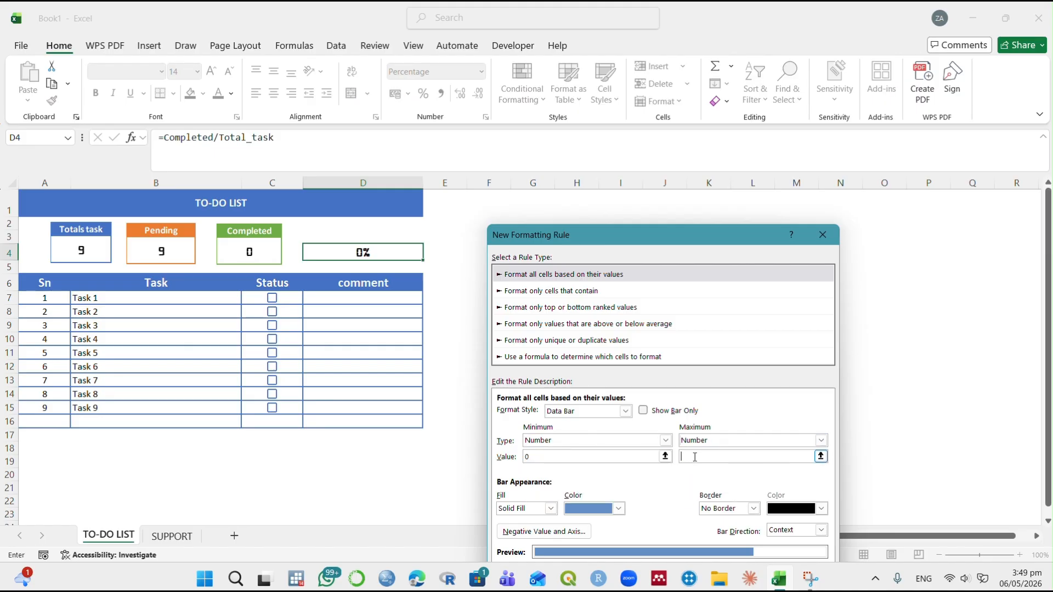
pyautogui.write('1')
pyautogui.click(618, 508)
pyautogui.click(668, 465)
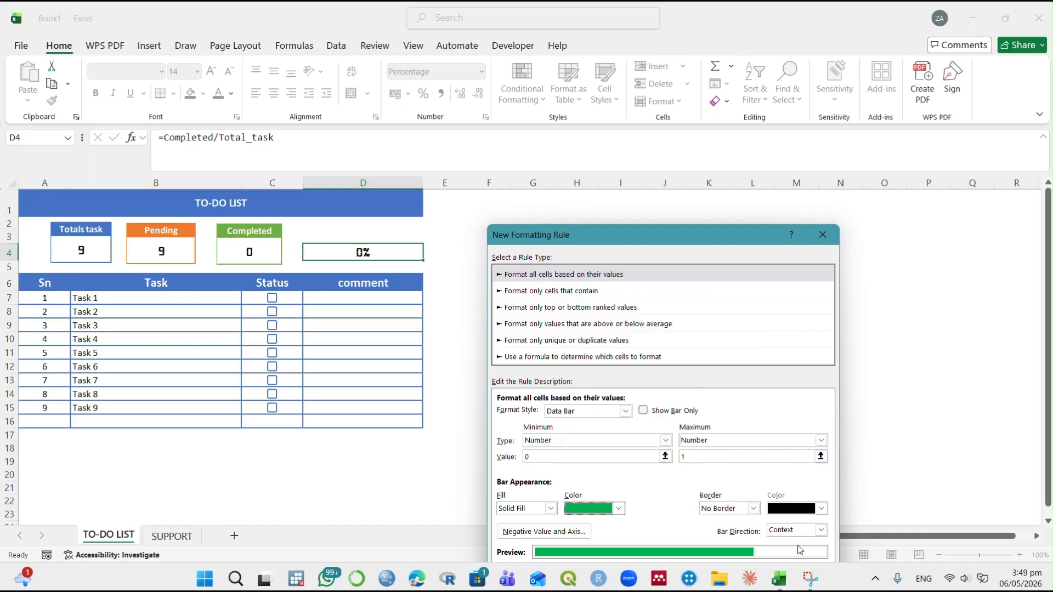
pyautogui.moveTo(693, 233); pyautogui.dragTo(673, 179)
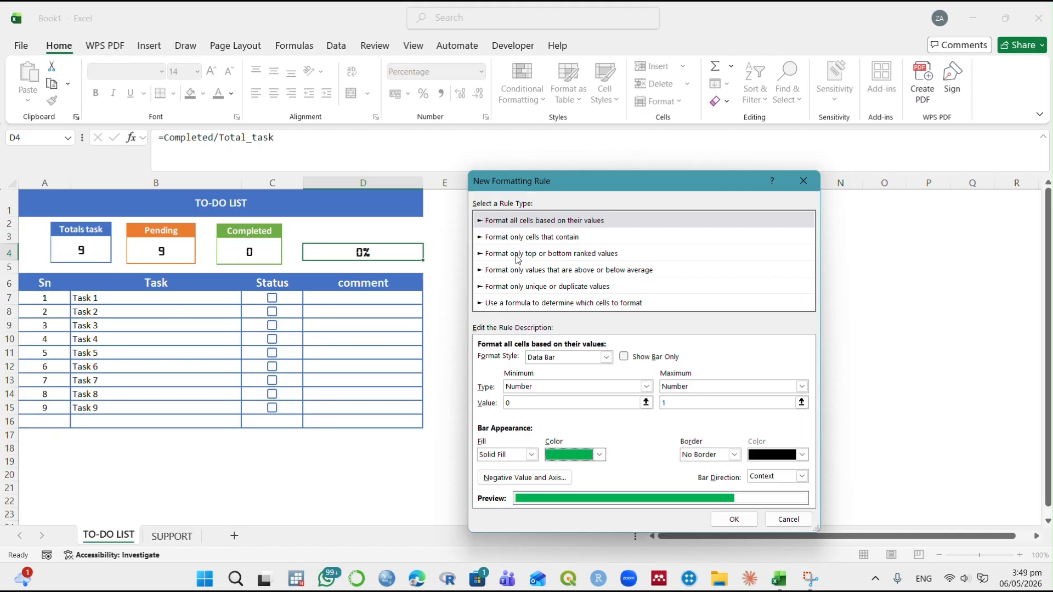
pyautogui.click(534, 243)
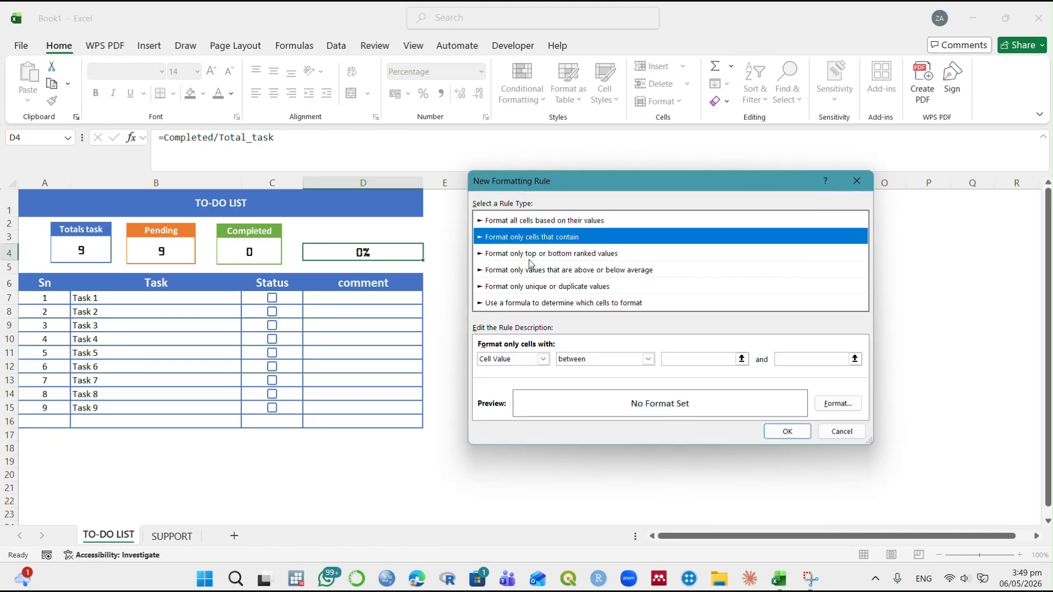
pyautogui.click(530, 258)
pyautogui.click(529, 272)
pyautogui.click(529, 289)
pyautogui.click(523, 306)
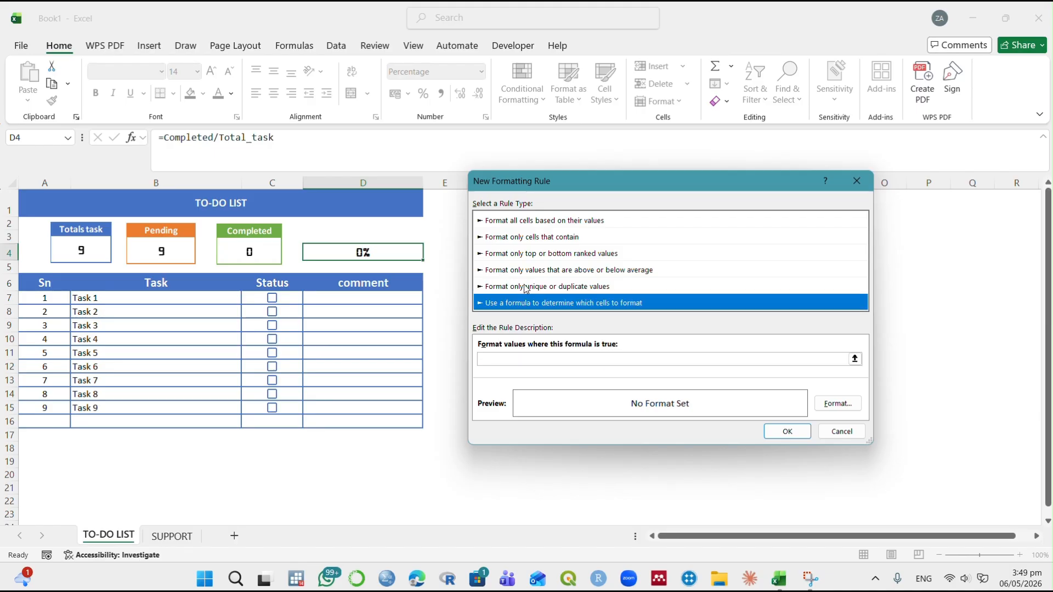
# Make the D4 rule format all cells based on their values as a data bar, with Number type for minimum 0 and maximum.
pyautogui.click(536, 222)
pyautogui.click(606, 357)
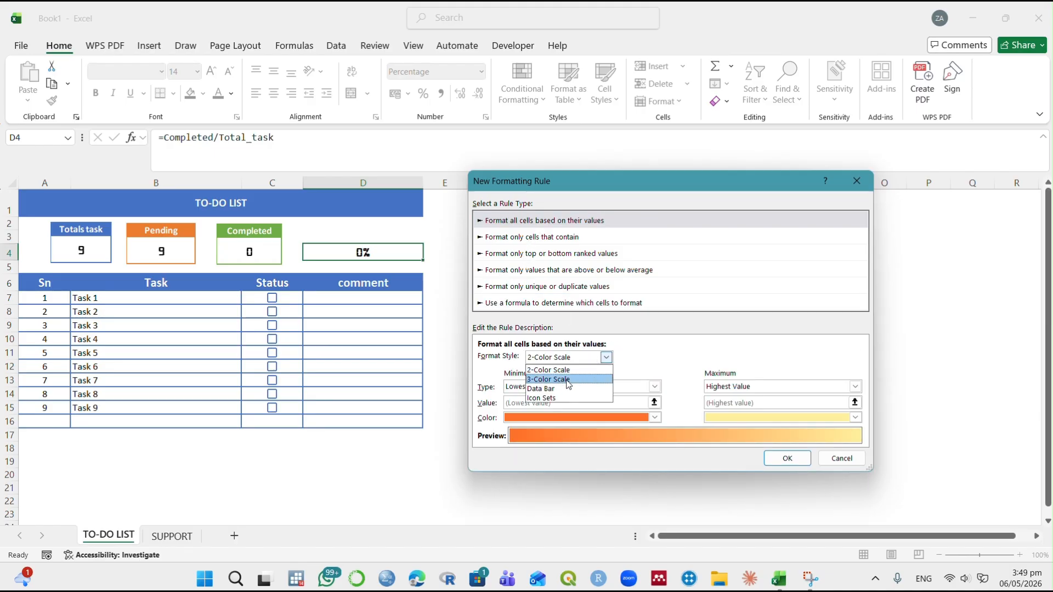
pyautogui.click(562, 386)
pyautogui.click(562, 387)
pyautogui.click(548, 409)
pyautogui.click(712, 387)
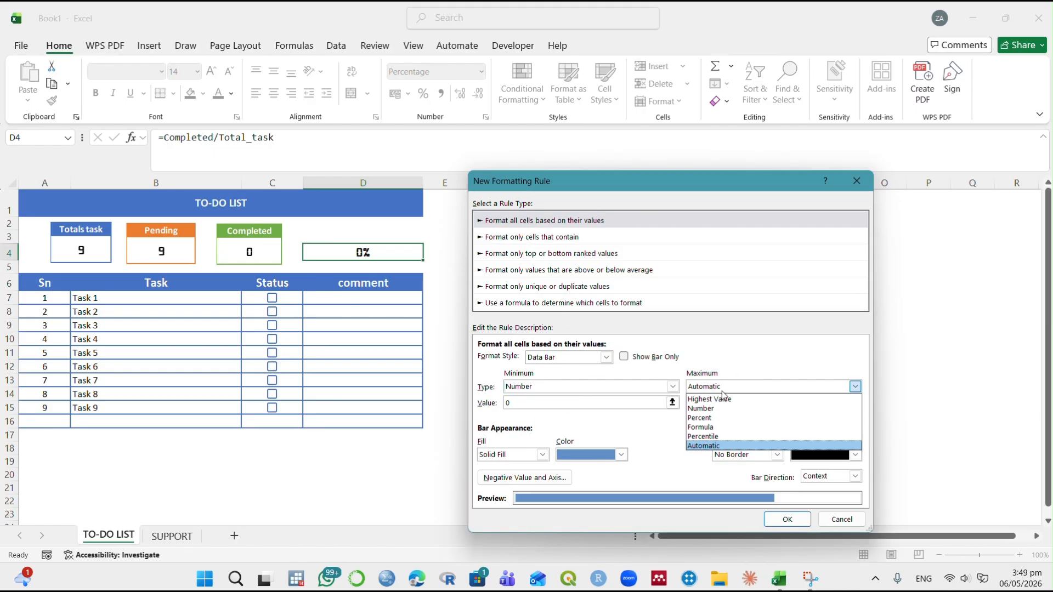
pyautogui.click(701, 408)
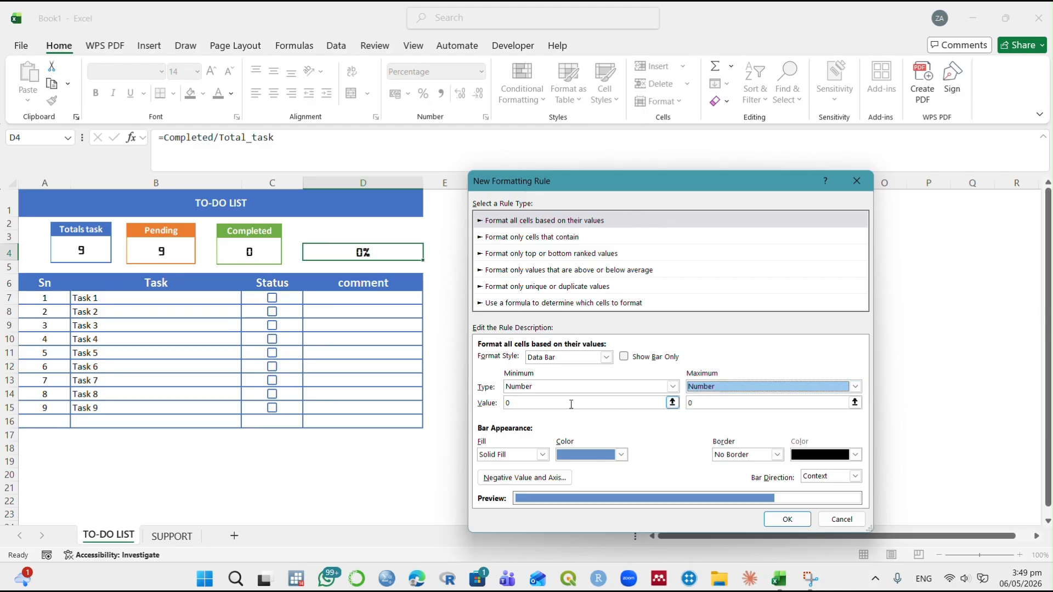
pyautogui.click(716, 403)
pyautogui.press('BackSpace')
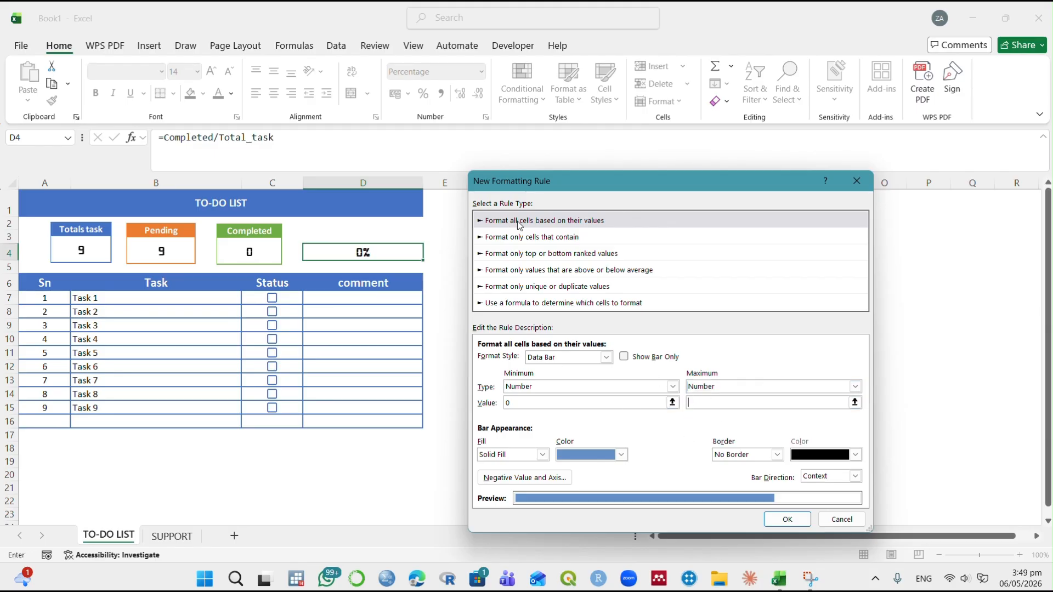
# Give the D4 data bar the green theme colour and a maximum value of 1, and apply the rule.
pyautogui.click(623, 454)
pyautogui.click(733, 272)
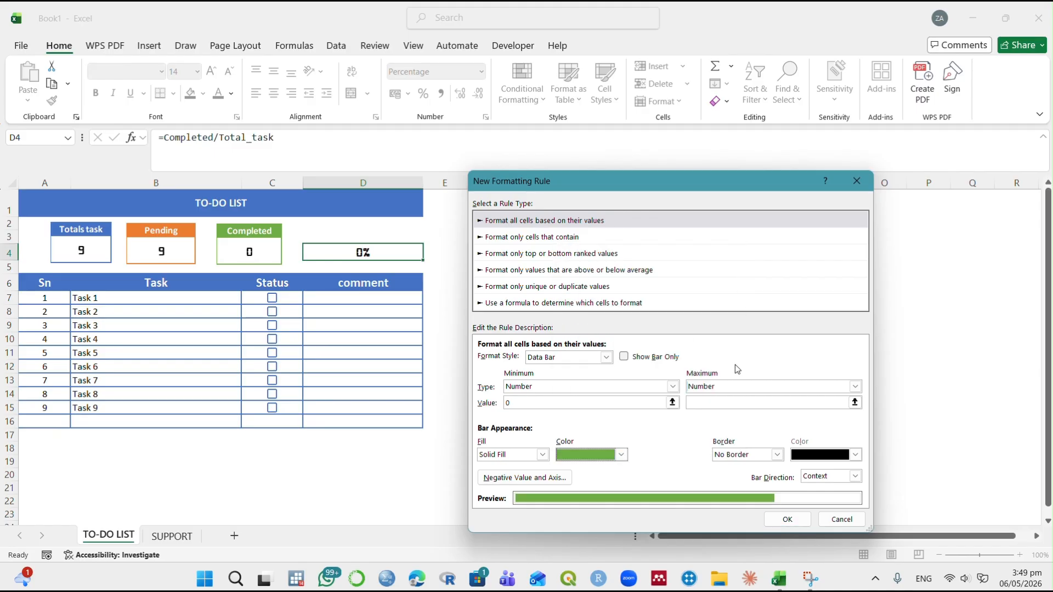
pyautogui.click(709, 402)
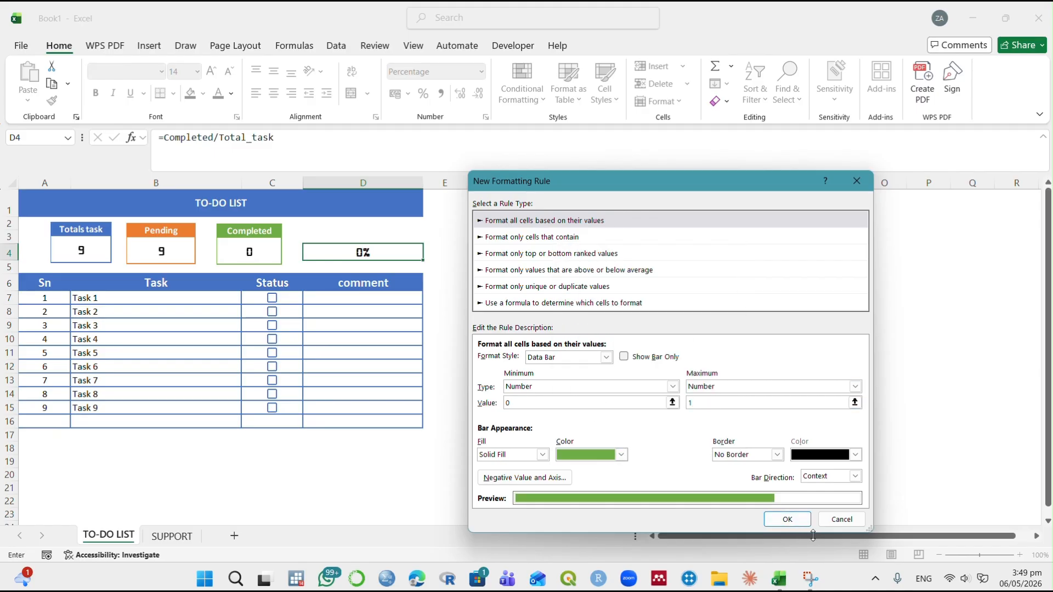
pyautogui.click(787, 519)
pyautogui.click(920, 464)
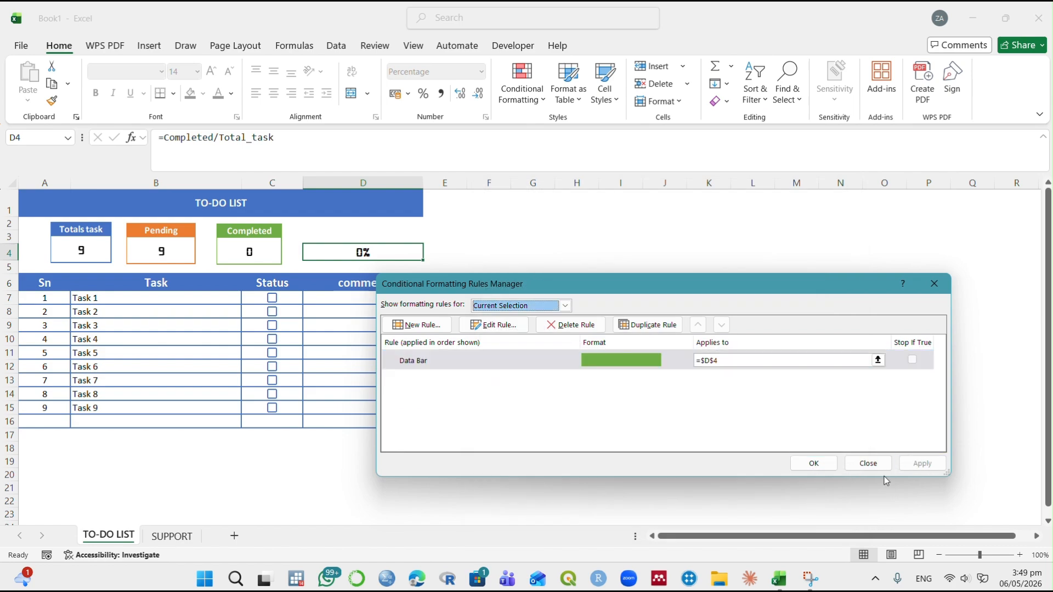
# Confirm the D4 data bar rule and tick the Status checkboxes for Task 1 through Task 9 to test the bar.
pyautogui.click(814, 464)
pyautogui.click(272, 298)
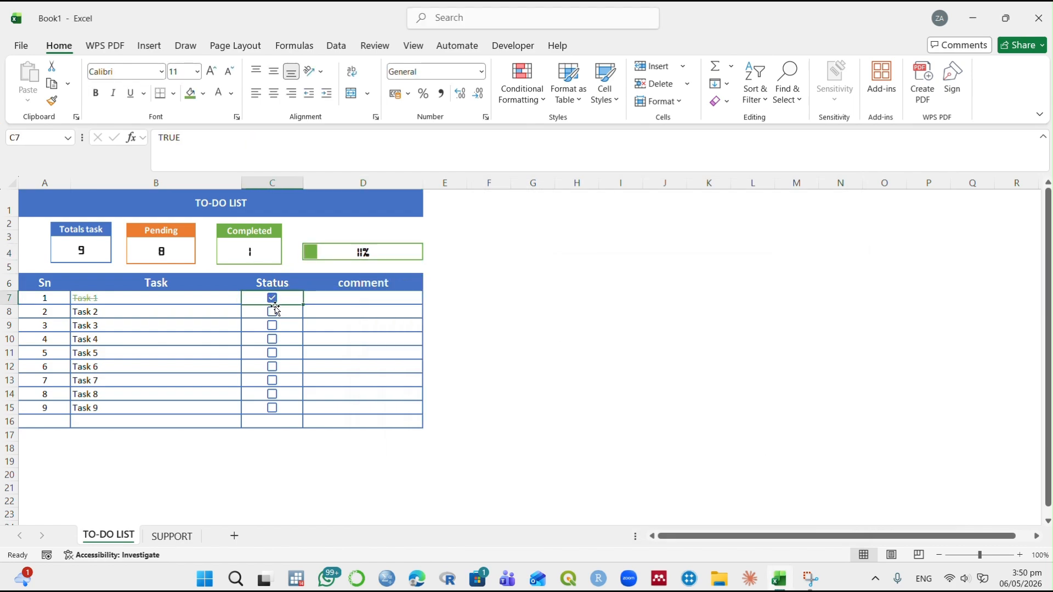
pyautogui.click(272, 312)
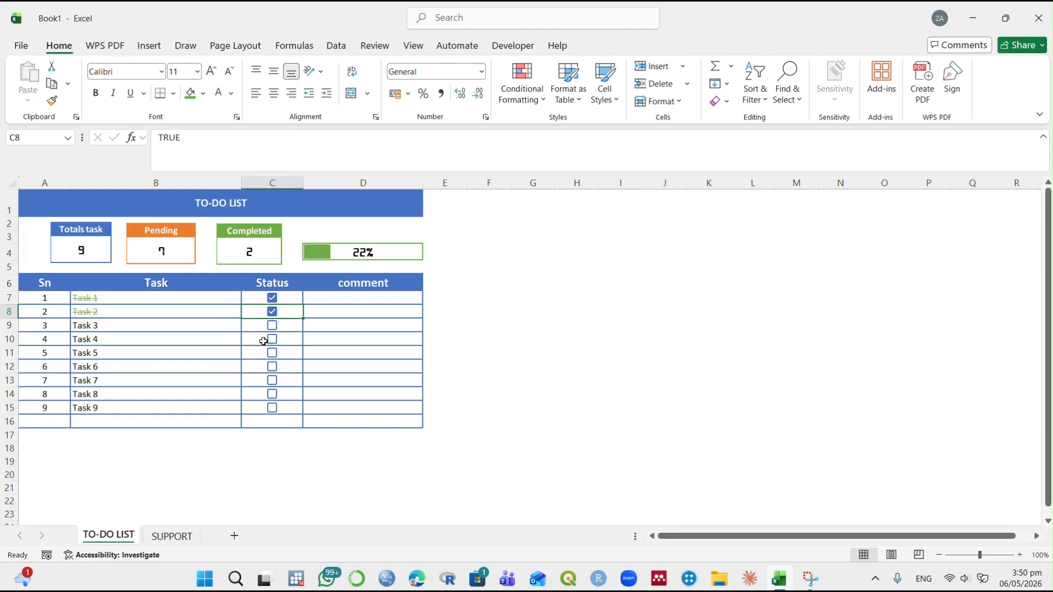
pyautogui.click(272, 326)
pyautogui.click(272, 338)
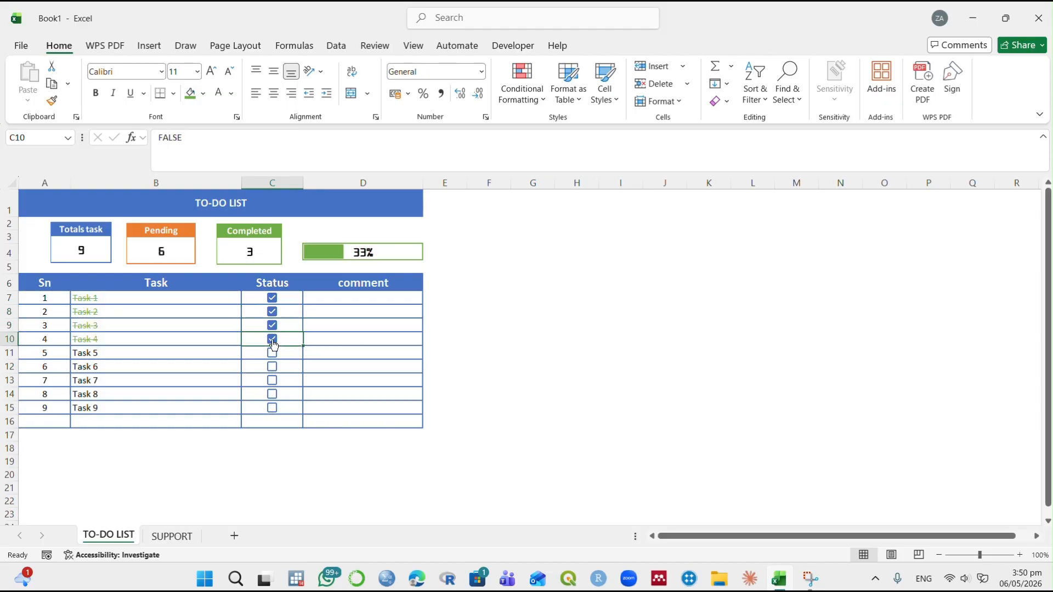
pyautogui.click(274, 355)
pyautogui.click(272, 366)
pyautogui.click(272, 380)
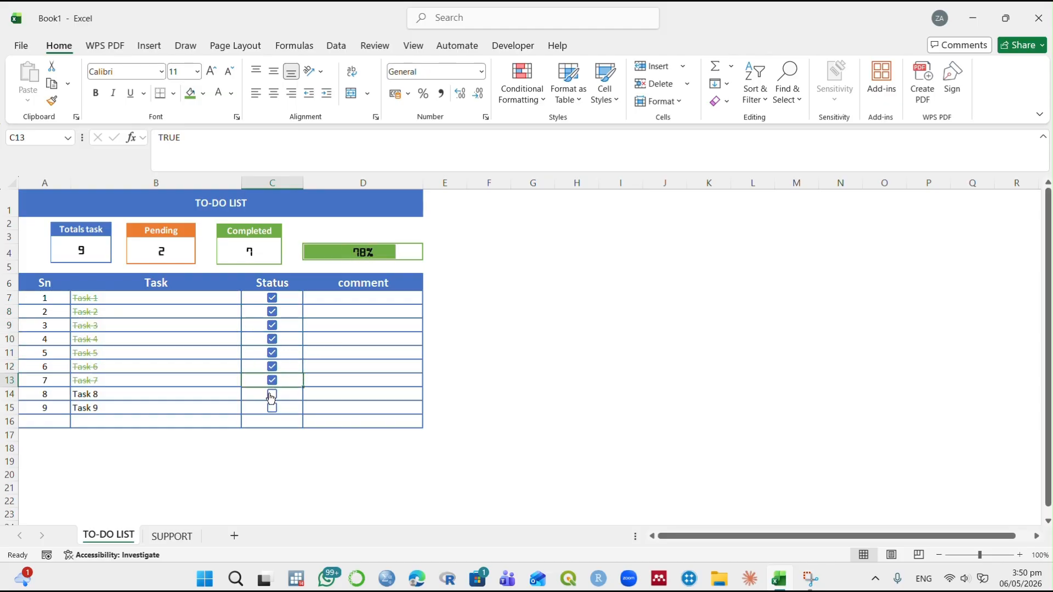
pyautogui.click(272, 394)
pyautogui.click(273, 406)
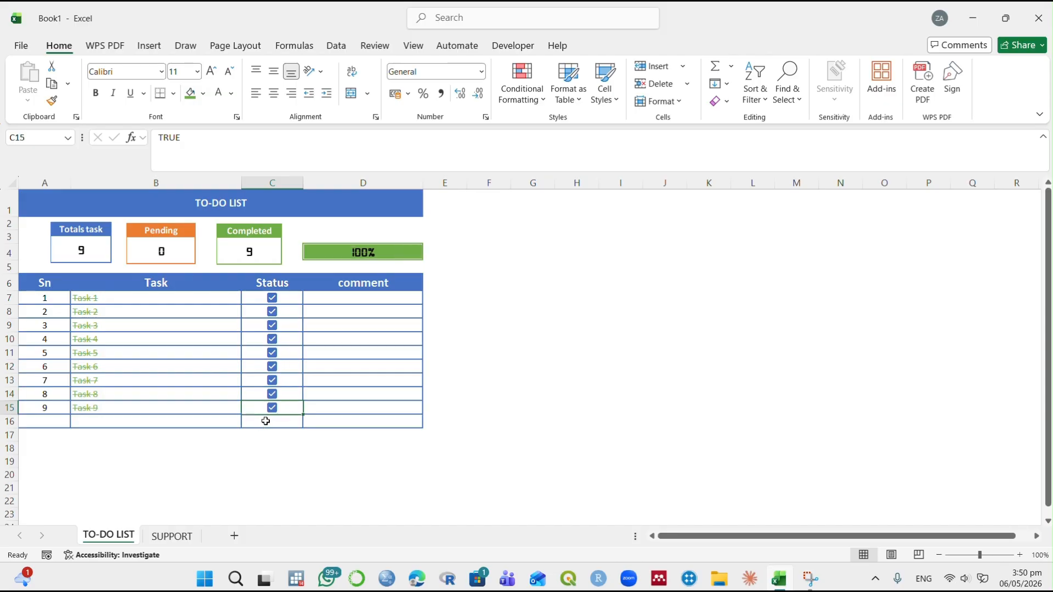
# Untick the Status checkboxes from Task 9 back up to Task 2, leaving only Task 1 ticked.
pyautogui.click(272, 410)
pyautogui.click(273, 393)
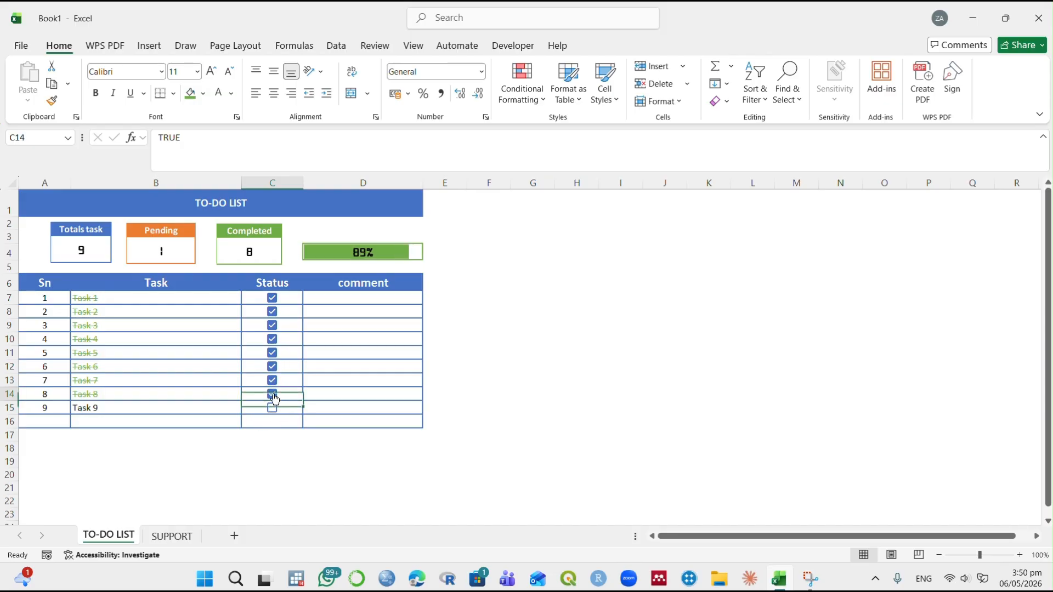
pyautogui.click(272, 380)
pyautogui.click(272, 366)
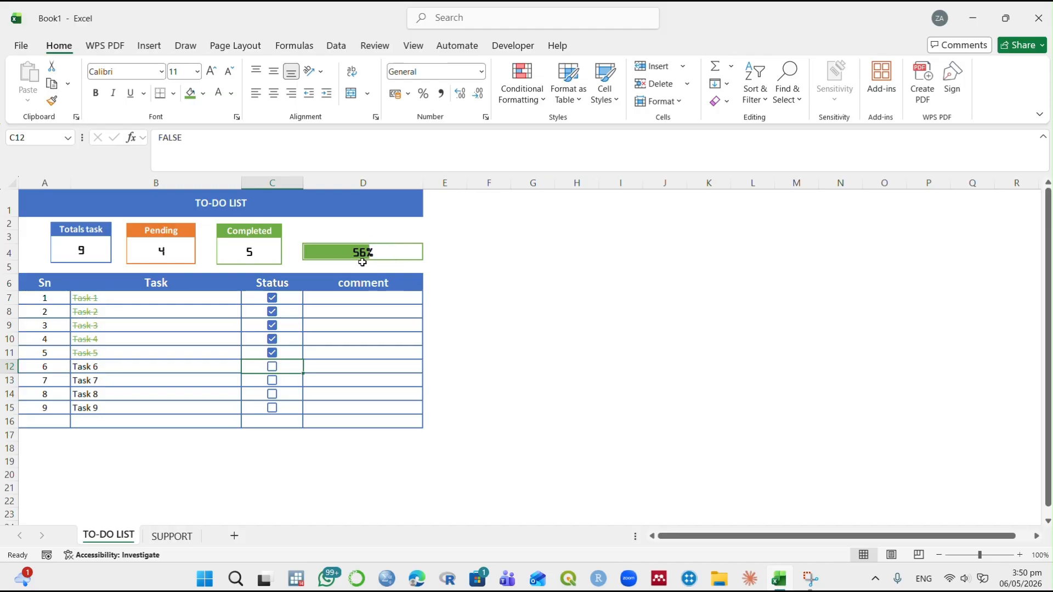
pyautogui.click(272, 351)
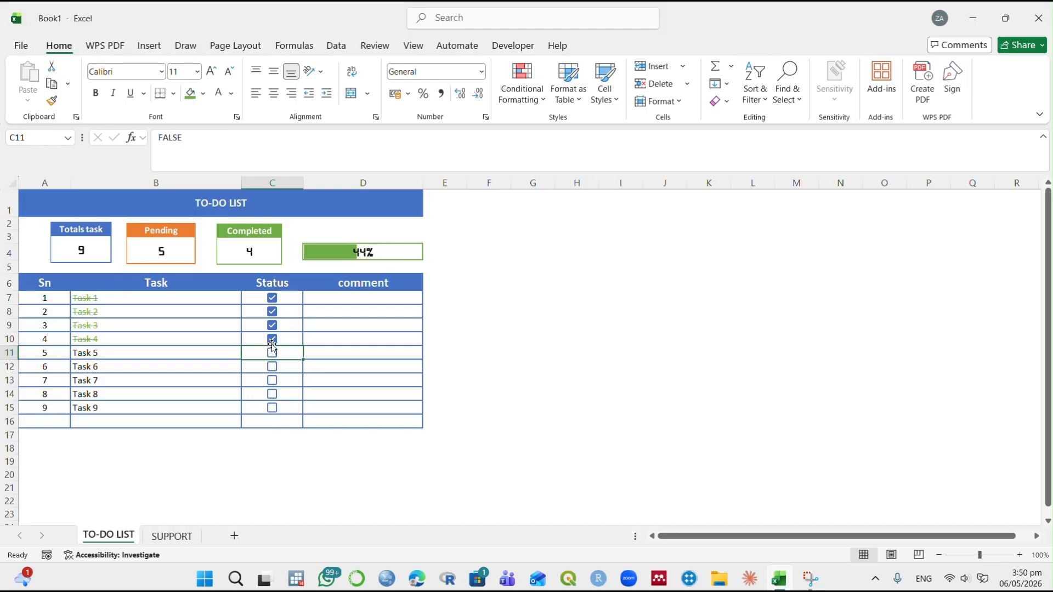
pyautogui.click(272, 339)
pyautogui.click(272, 325)
pyautogui.click(272, 311)
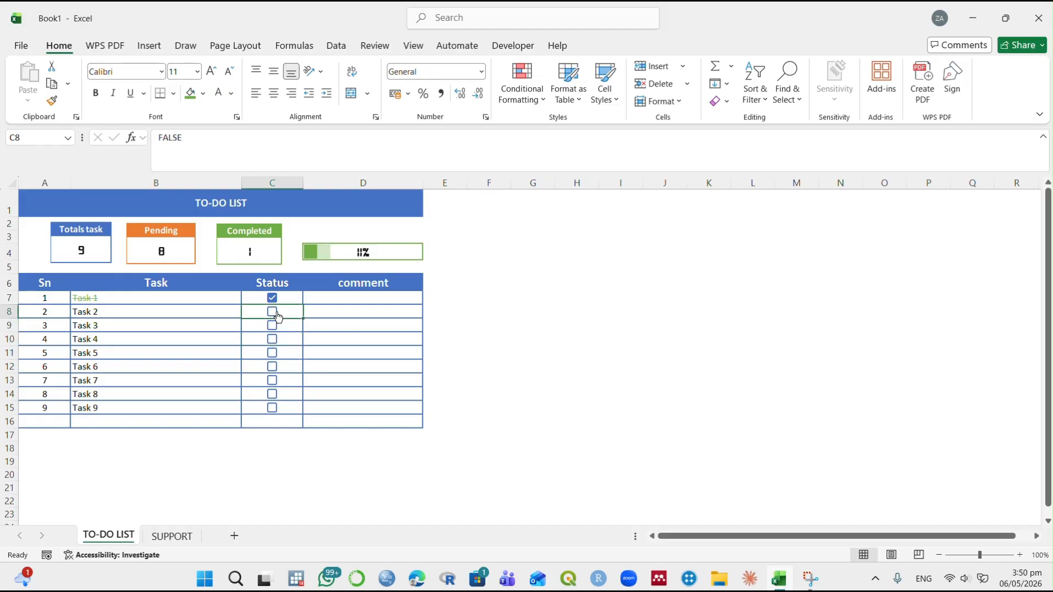
# Tick the Status checkboxes for Task 2 through Task 6.
pyautogui.click(271, 312)
pyautogui.click(272, 325)
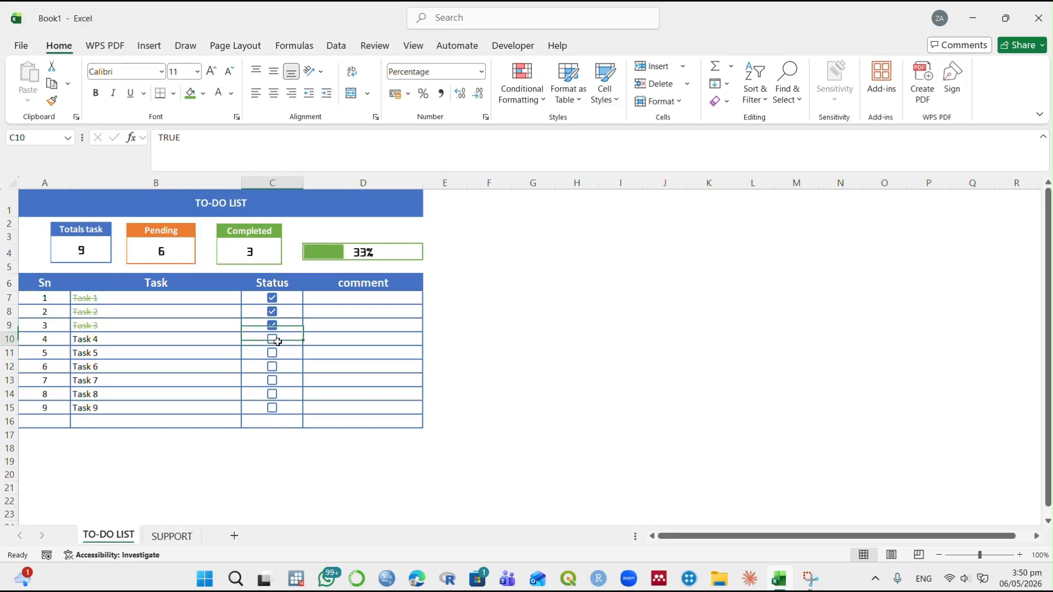
pyautogui.click(272, 339)
pyautogui.click(275, 357)
pyautogui.click(272, 366)
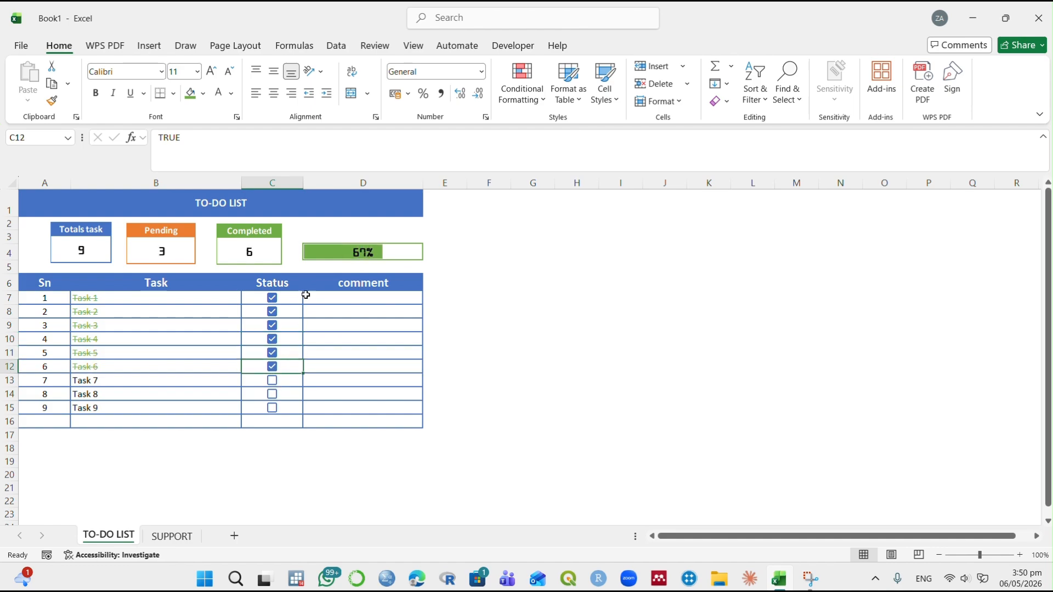
# Create a conditional formatting rule on D4 for cell values greater than or equal to 0.55.
pyautogui.click(332, 252)
pyautogui.click(539, 105)
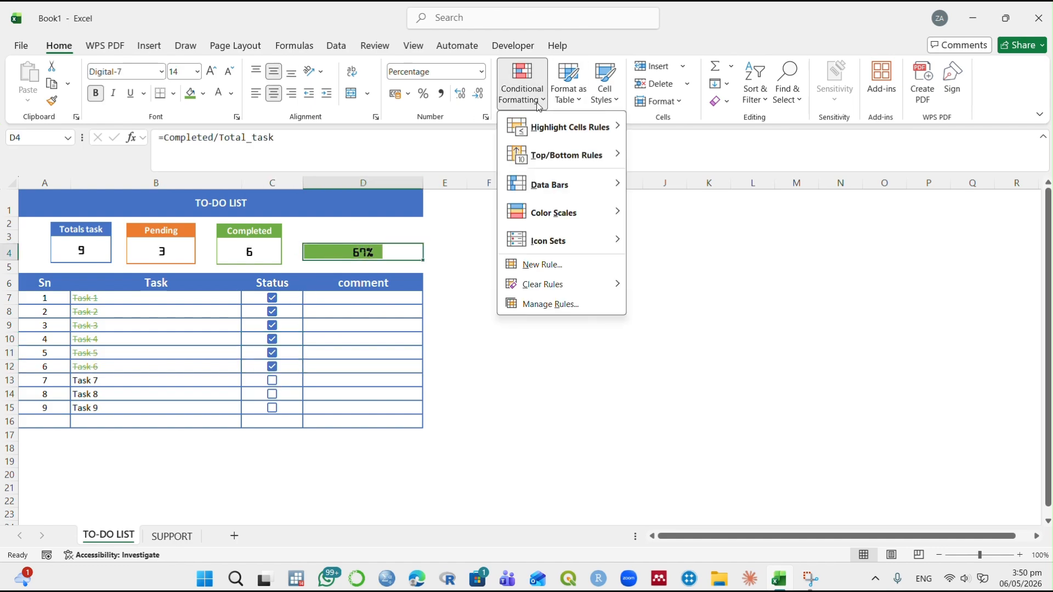
pyautogui.click(541, 264)
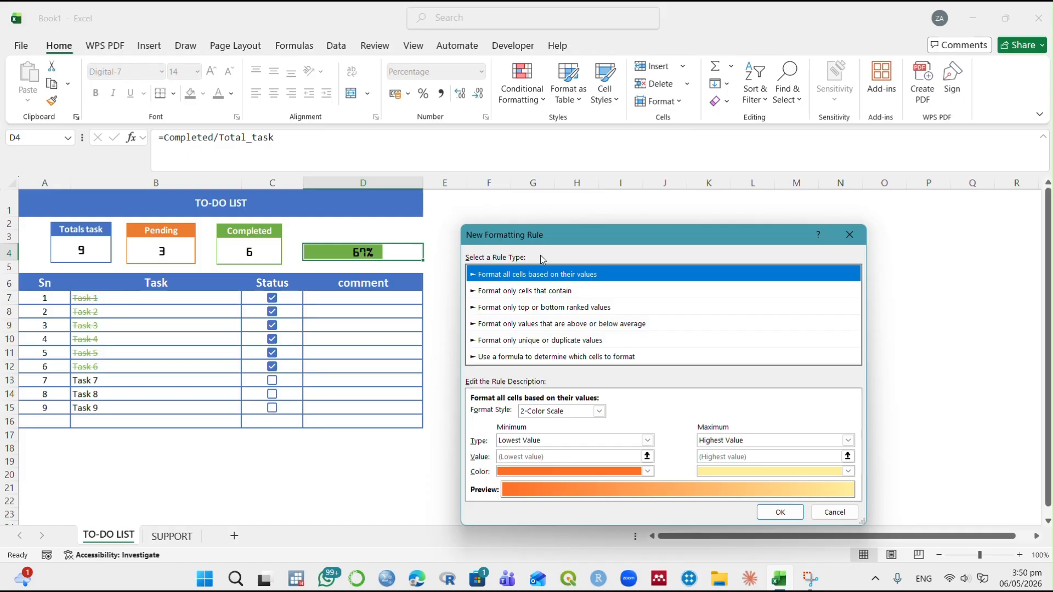
pyautogui.click(503, 291)
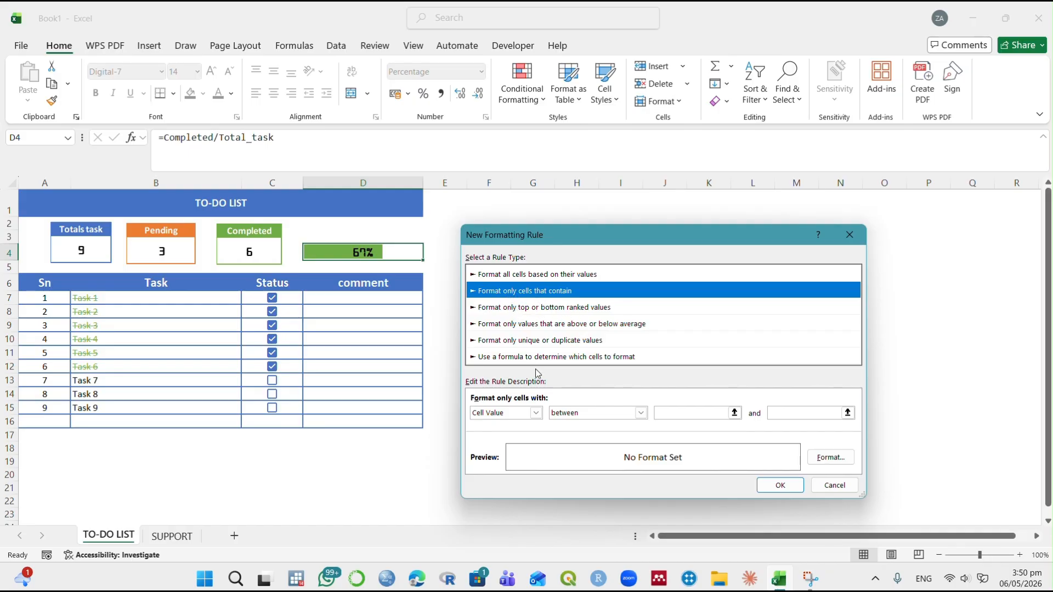
pyautogui.click(640, 412)
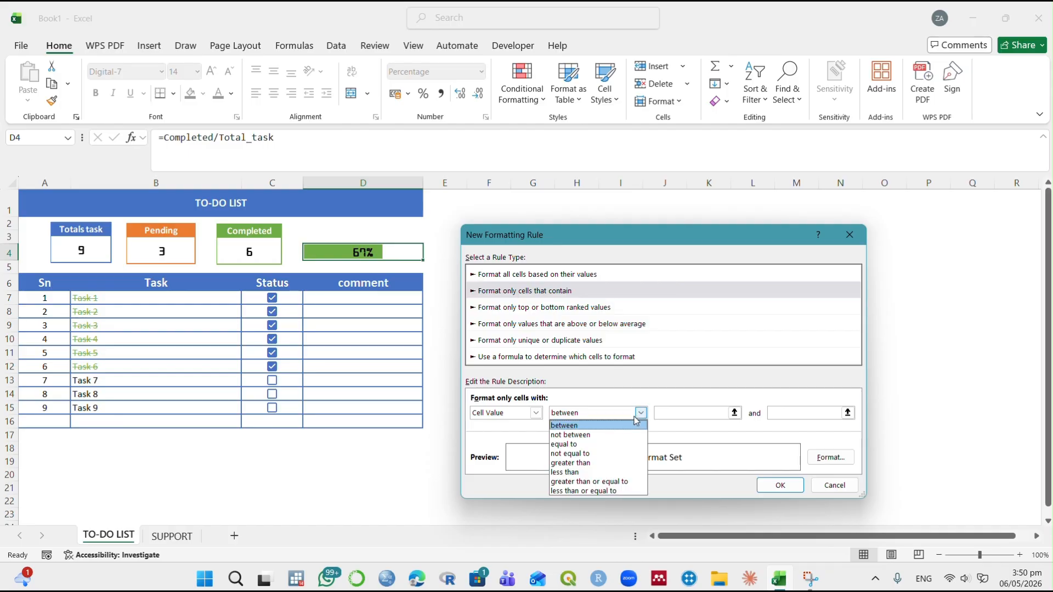
pyautogui.click(607, 481)
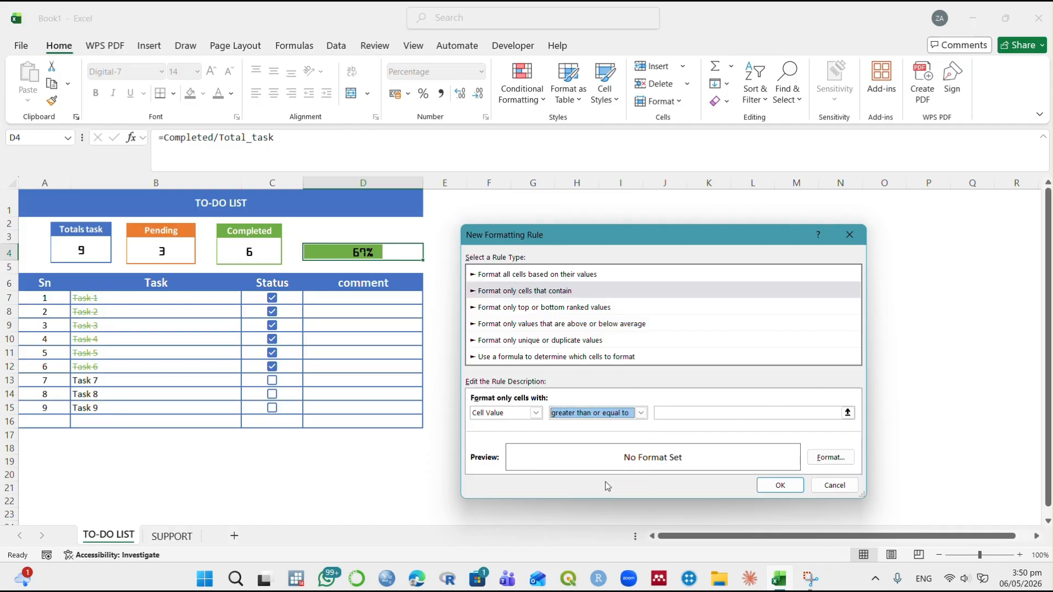
pyautogui.click(693, 409)
pyautogui.write('0.55')
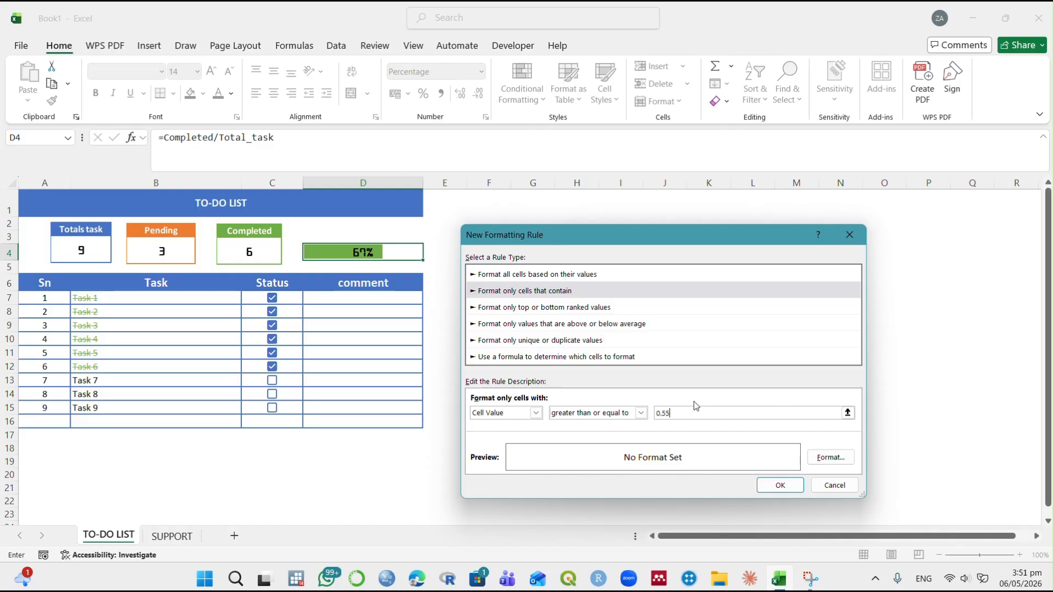
# Give the new D4 rule a white font colour and confirm the rule.
pyautogui.click(830, 458)
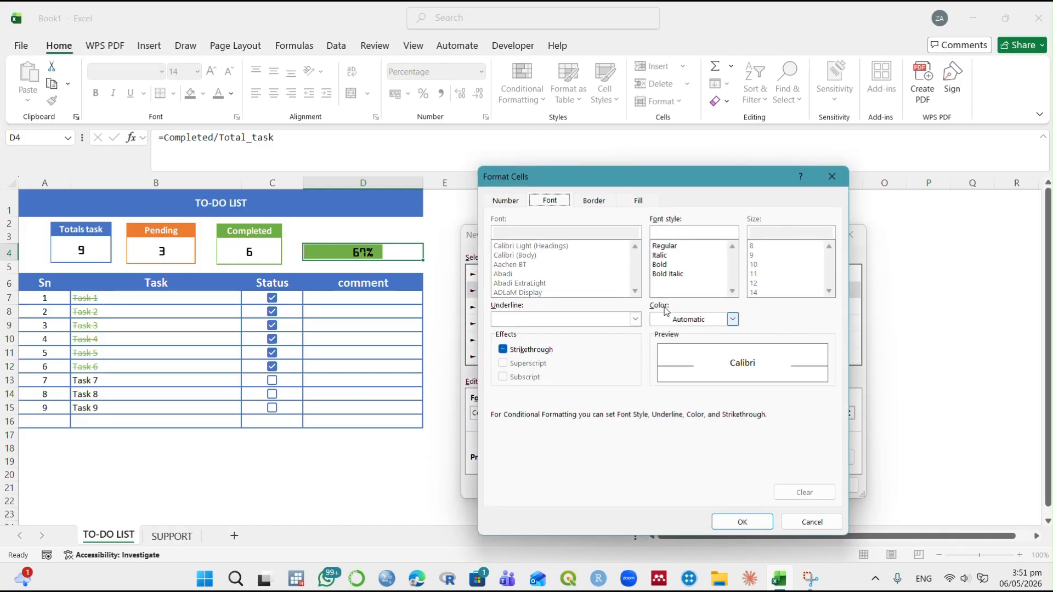
pyautogui.click(711, 323)
pyautogui.click(673, 377)
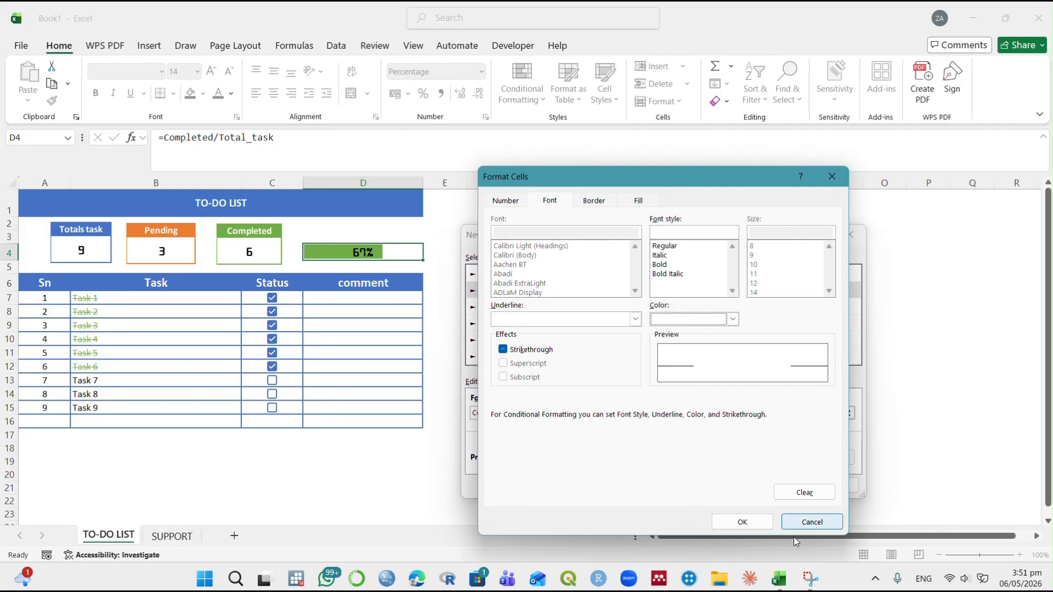
pyautogui.click(742, 521)
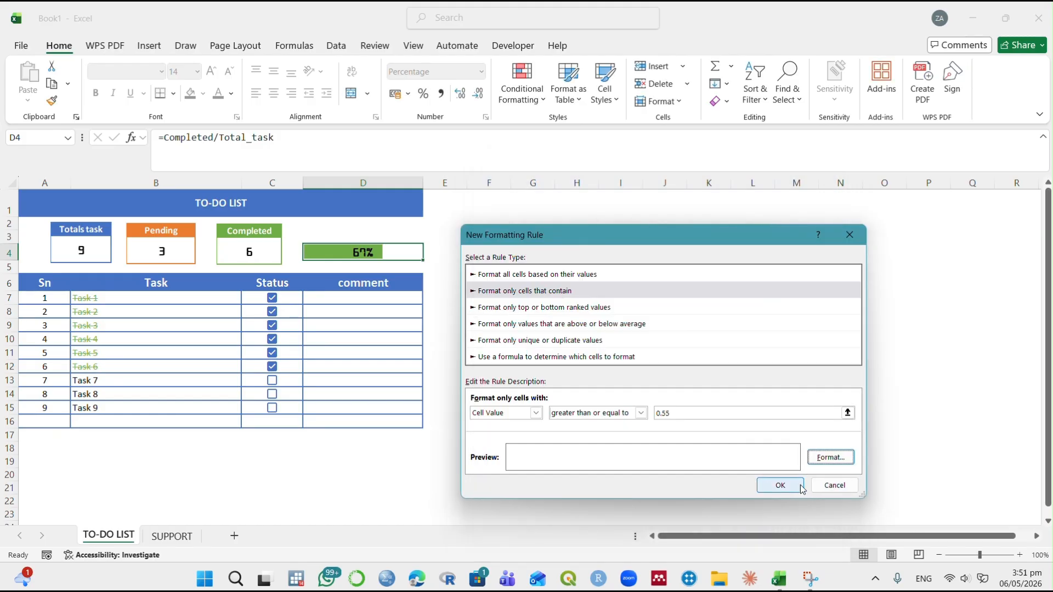
pyautogui.click(800, 487)
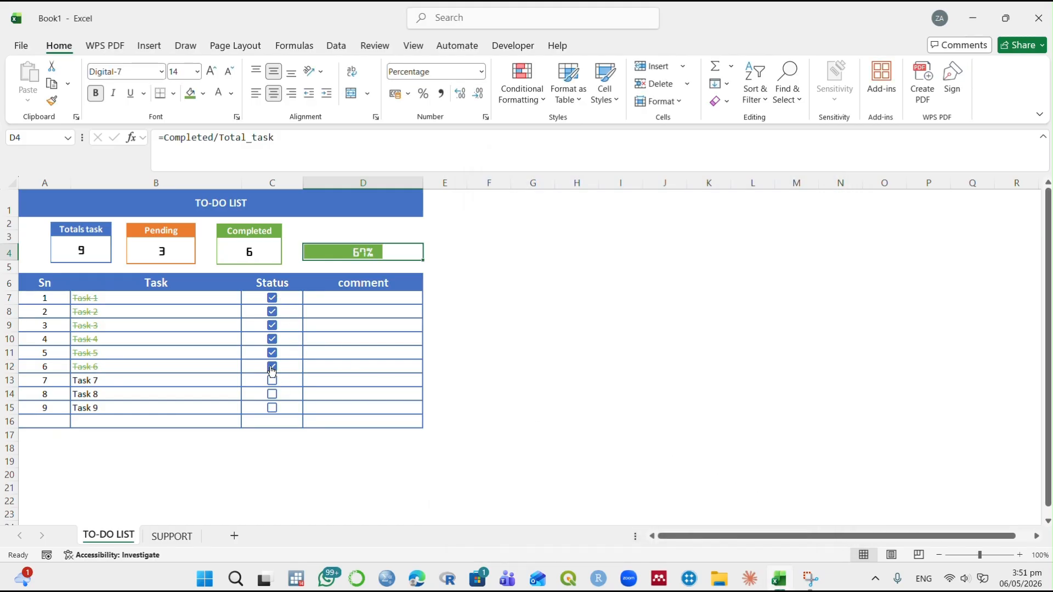
# Untick Task 6 and toggle the Task 5 checkbox off and on to test the percentage's font colour.
pyautogui.click(272, 368)
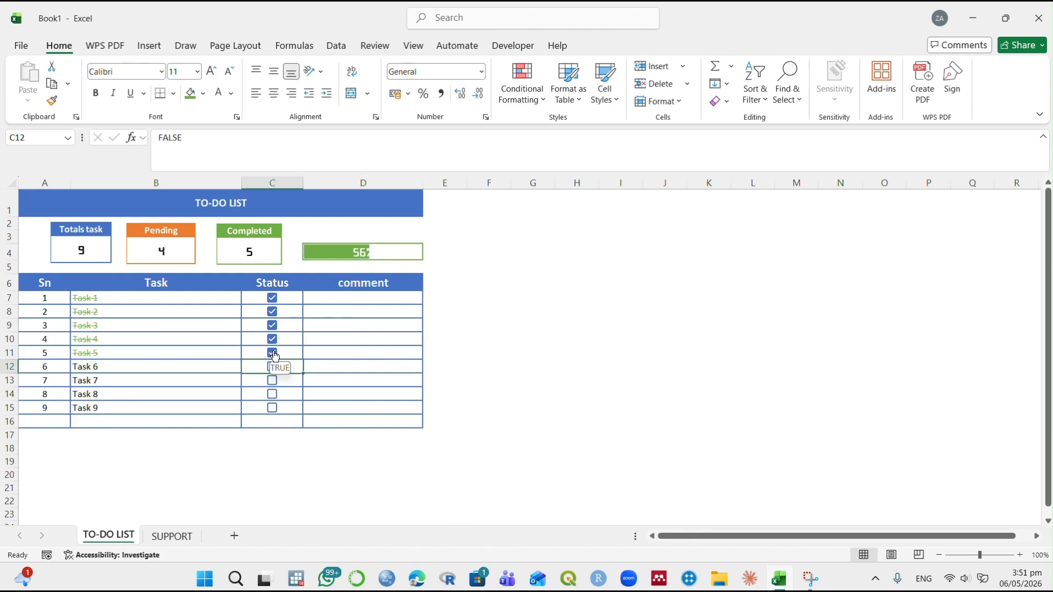
pyautogui.click(273, 353)
pyautogui.click(273, 353)
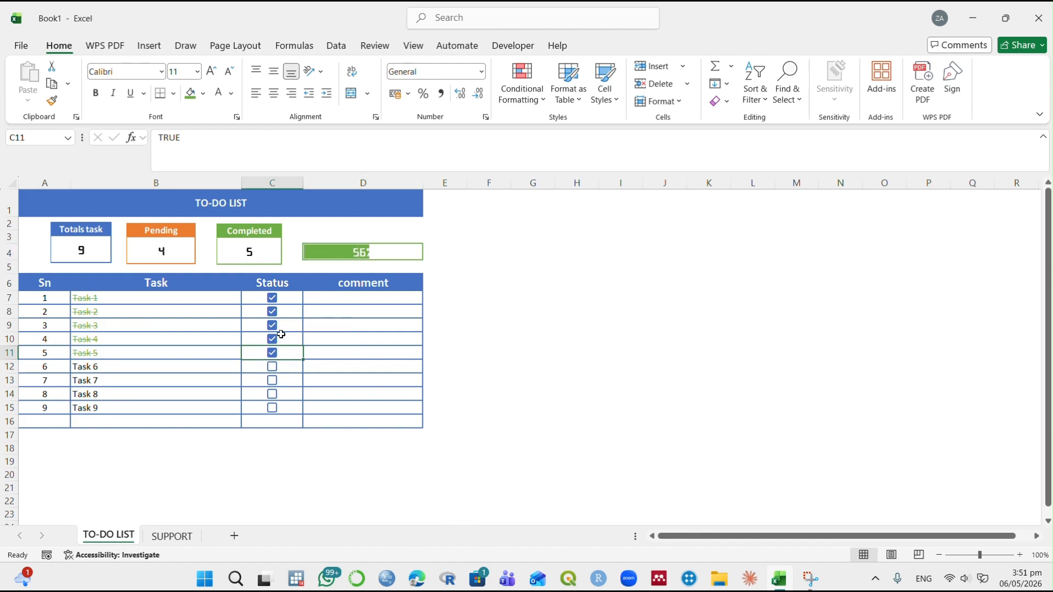
# Widen column D slightly and tick the Status checkboxes for Task 6 through Task 9.
pyautogui.moveTo(423, 185); pyautogui.dragTo(428, 191)
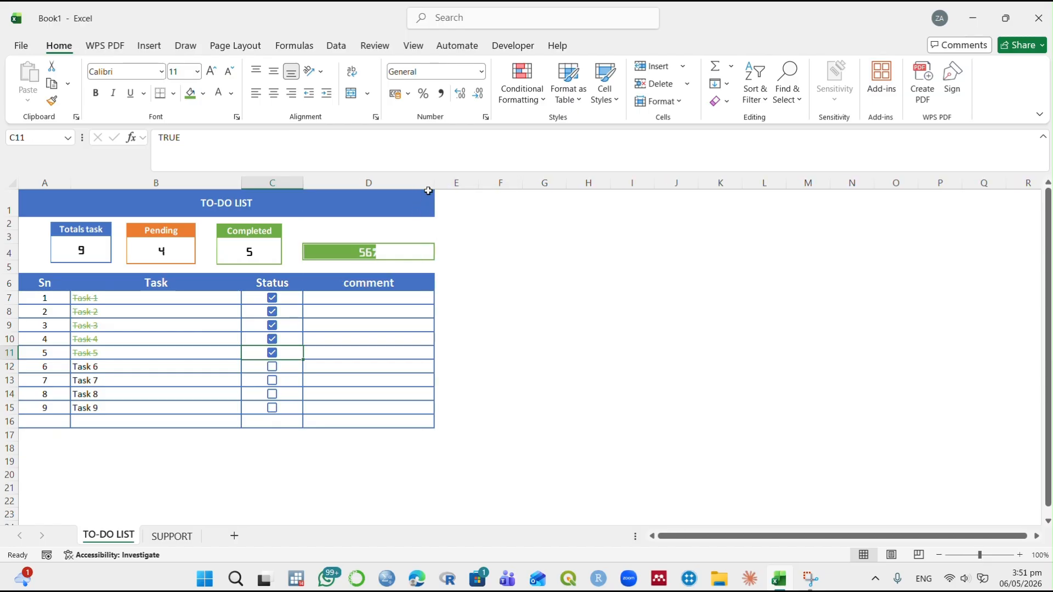
pyautogui.click(273, 366)
pyautogui.click(273, 385)
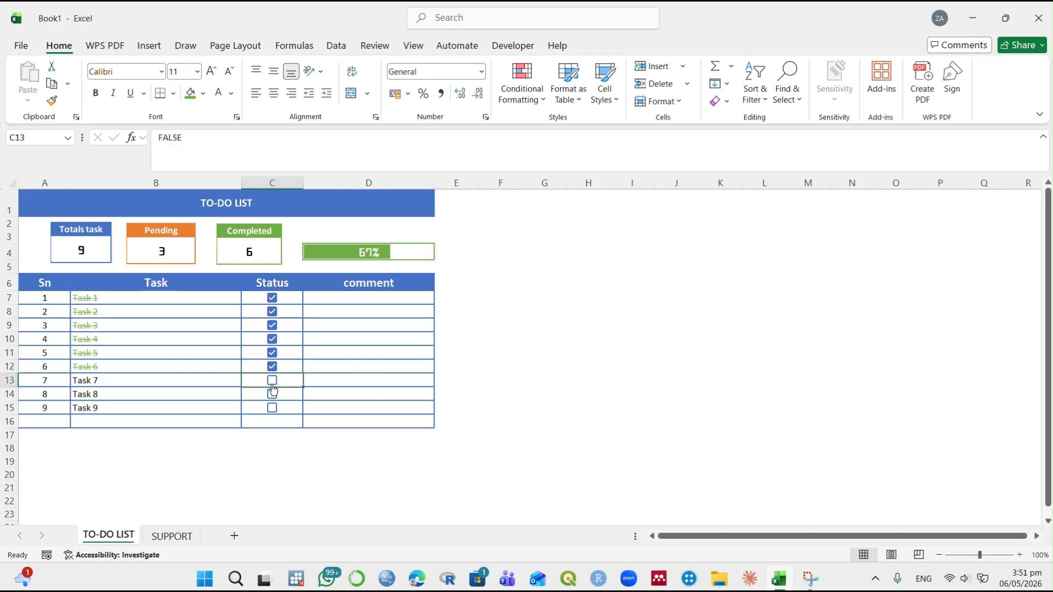
pyautogui.click(273, 381)
pyautogui.click(272, 395)
pyautogui.click(272, 407)
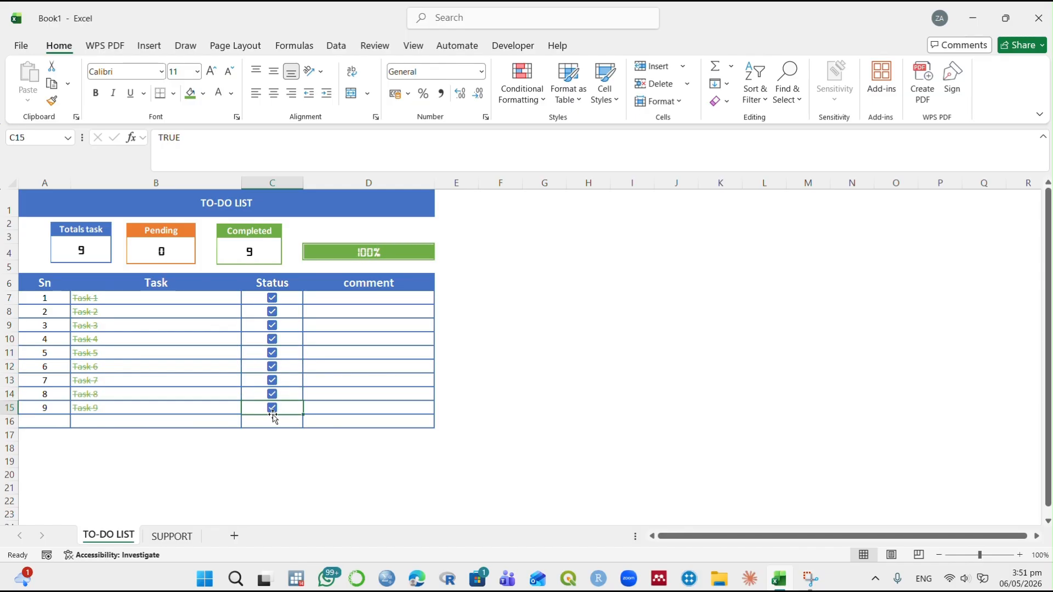